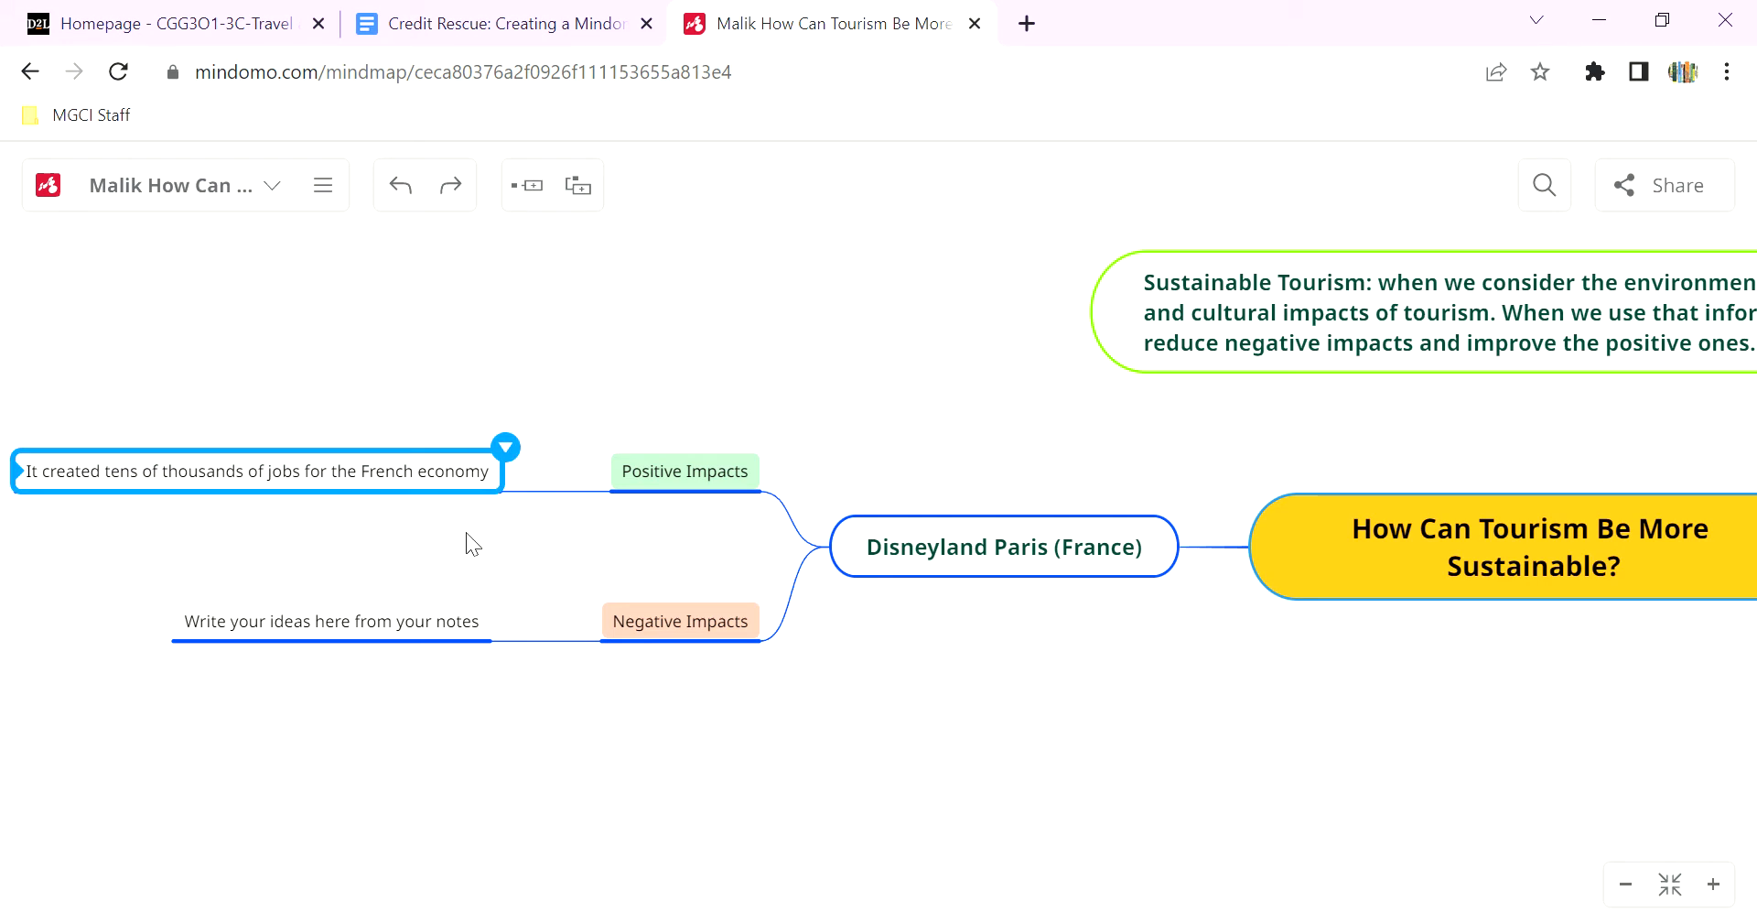
Add two new subtopics under Positive Impacts, following the topic about jobs for the French economy.
left_click(316, 476)
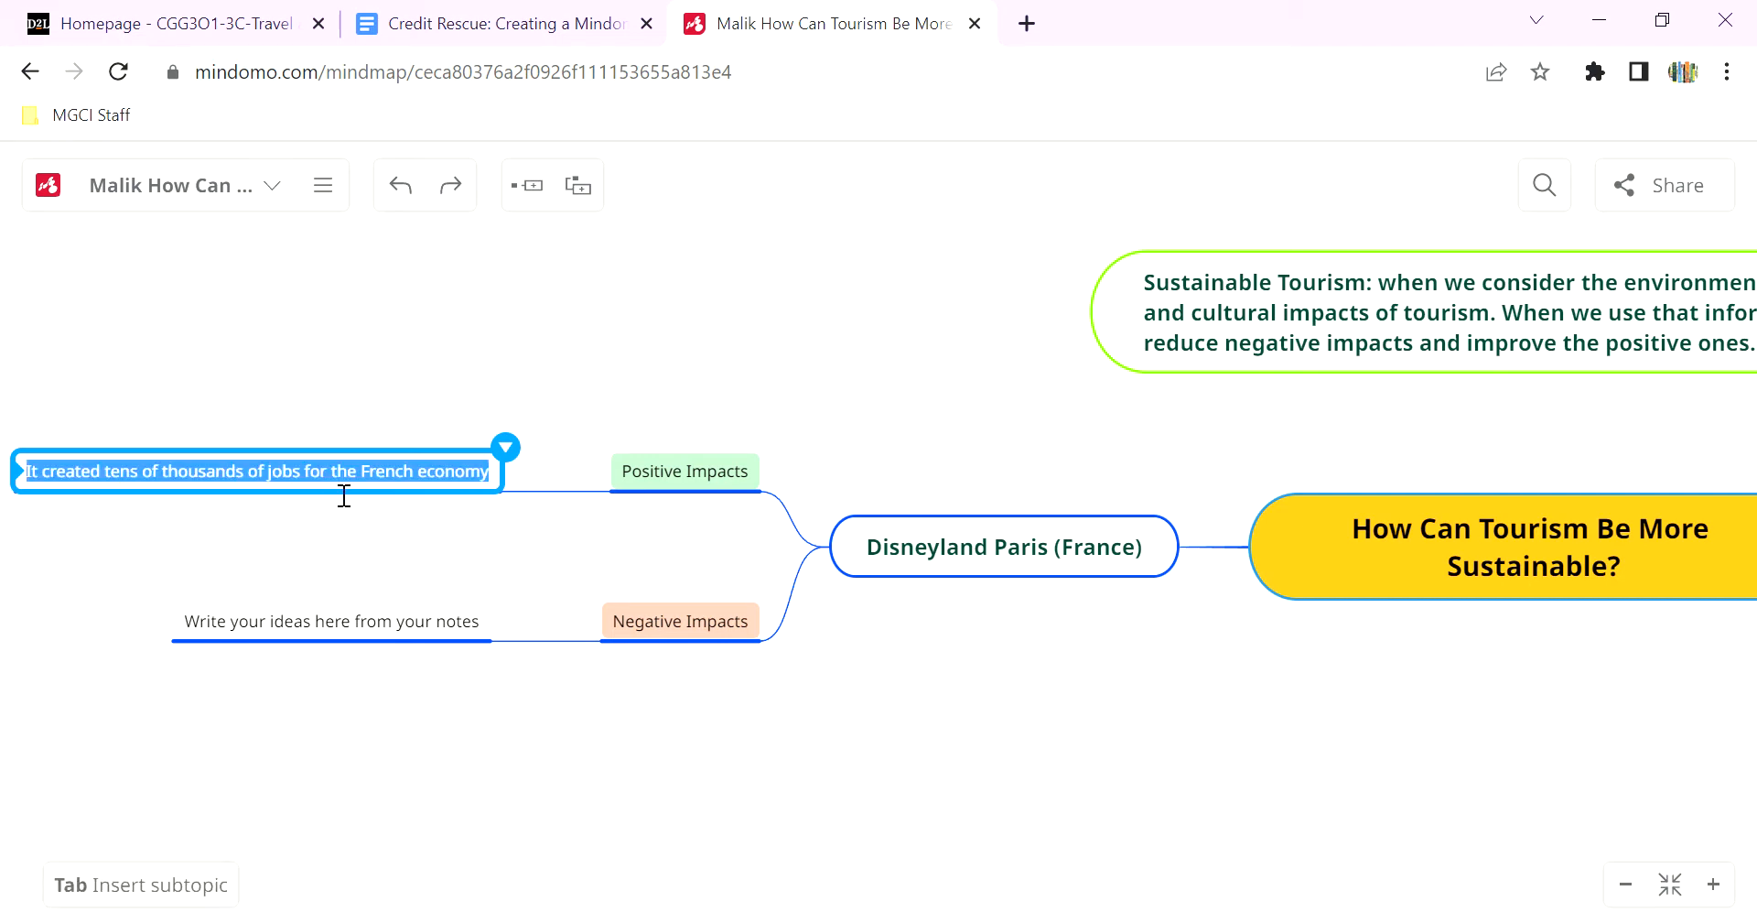
left_click(446, 476)
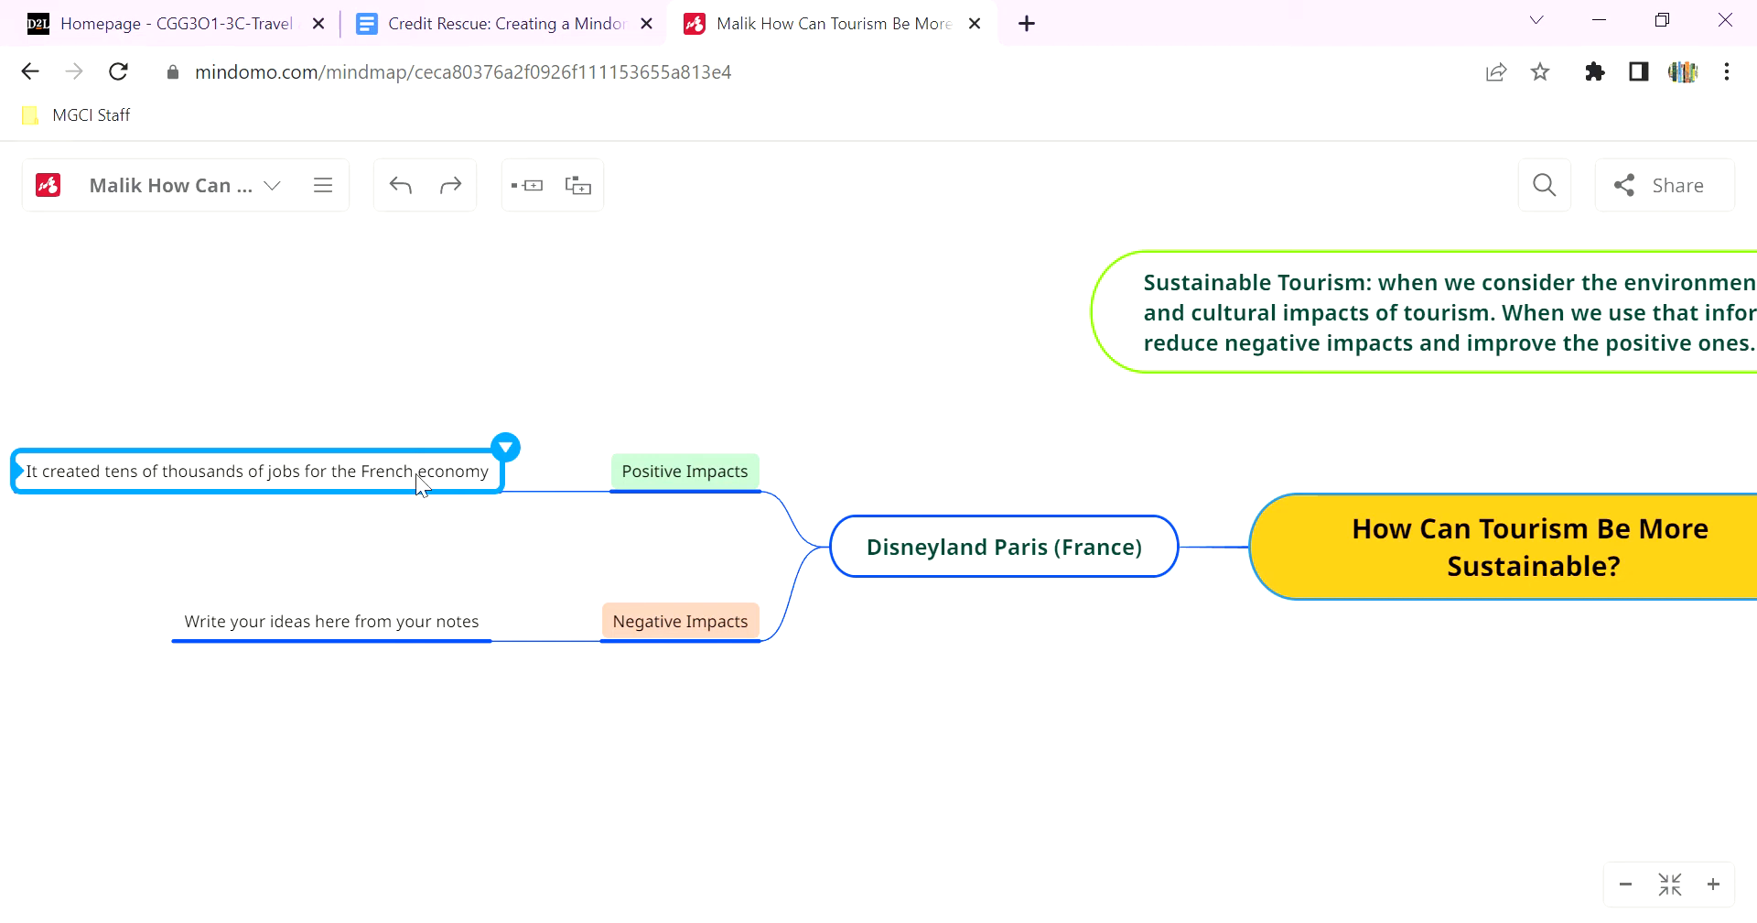
key("Return")
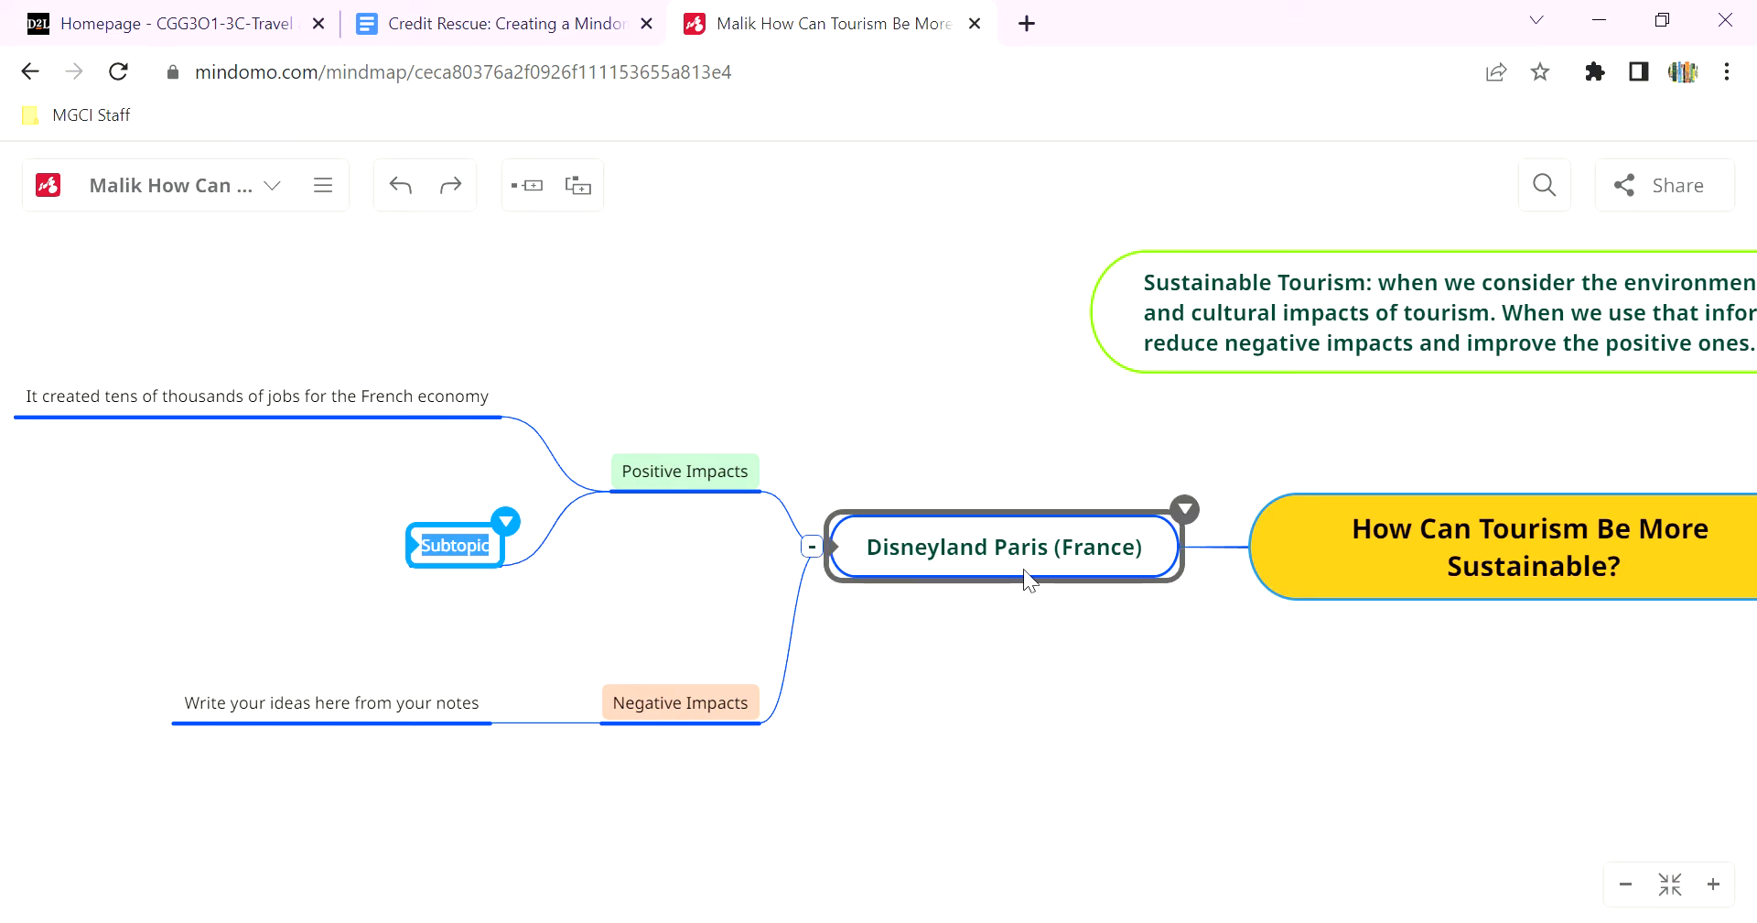
left_click(469, 560)
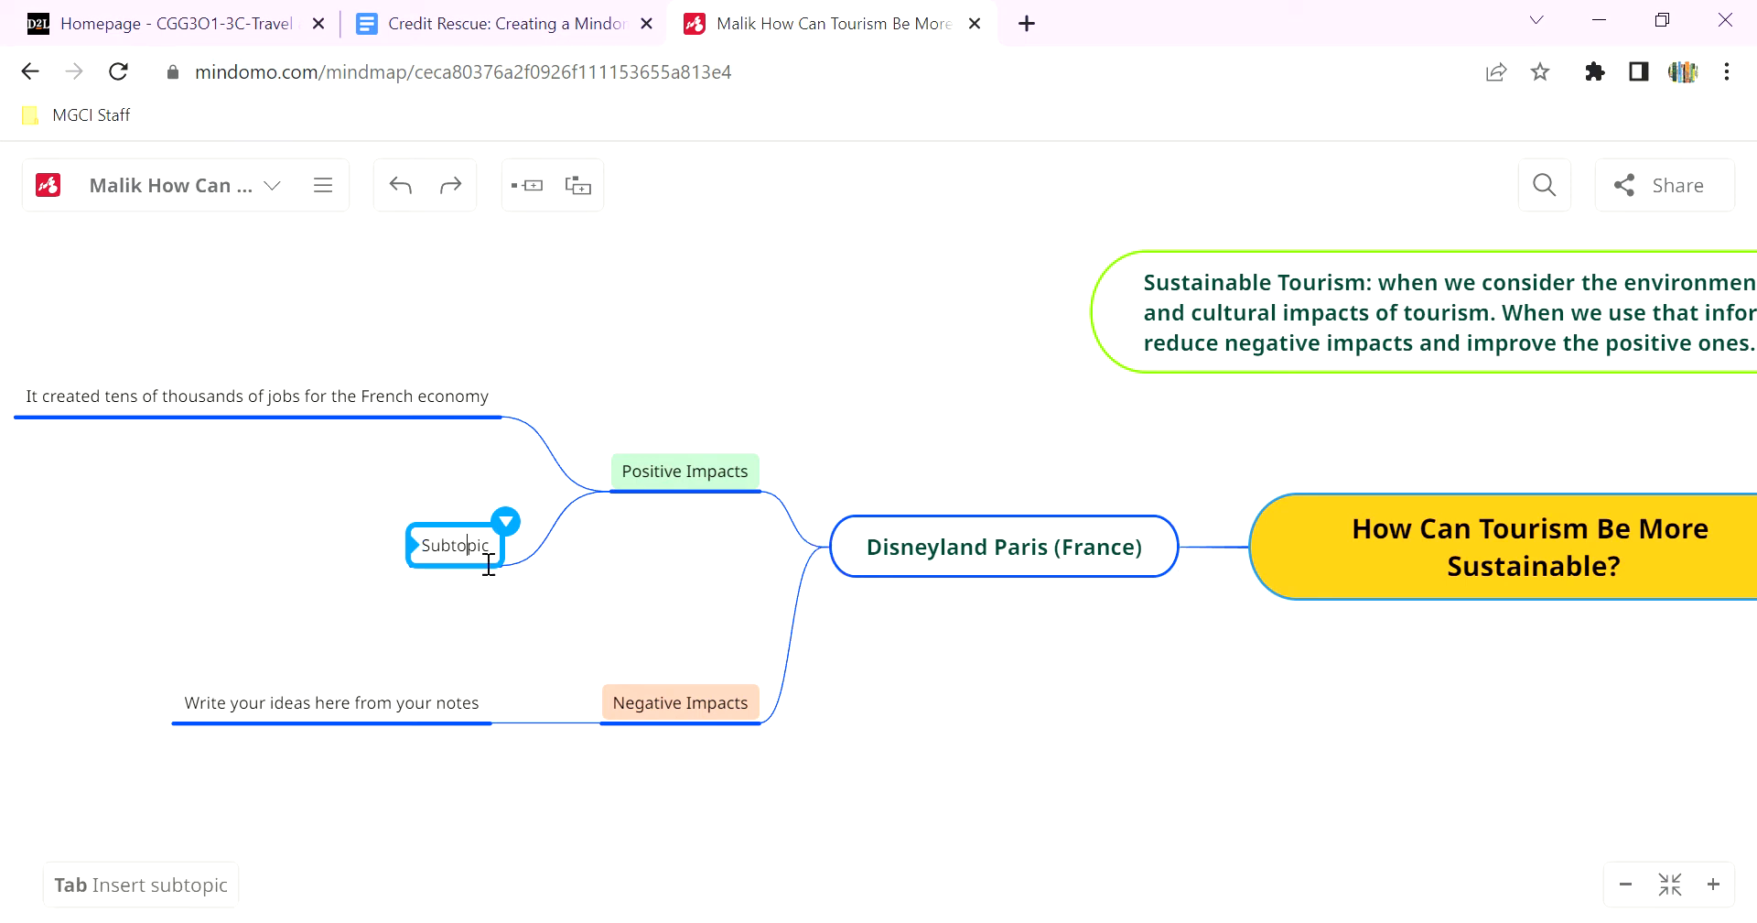
left_click(353, 406)
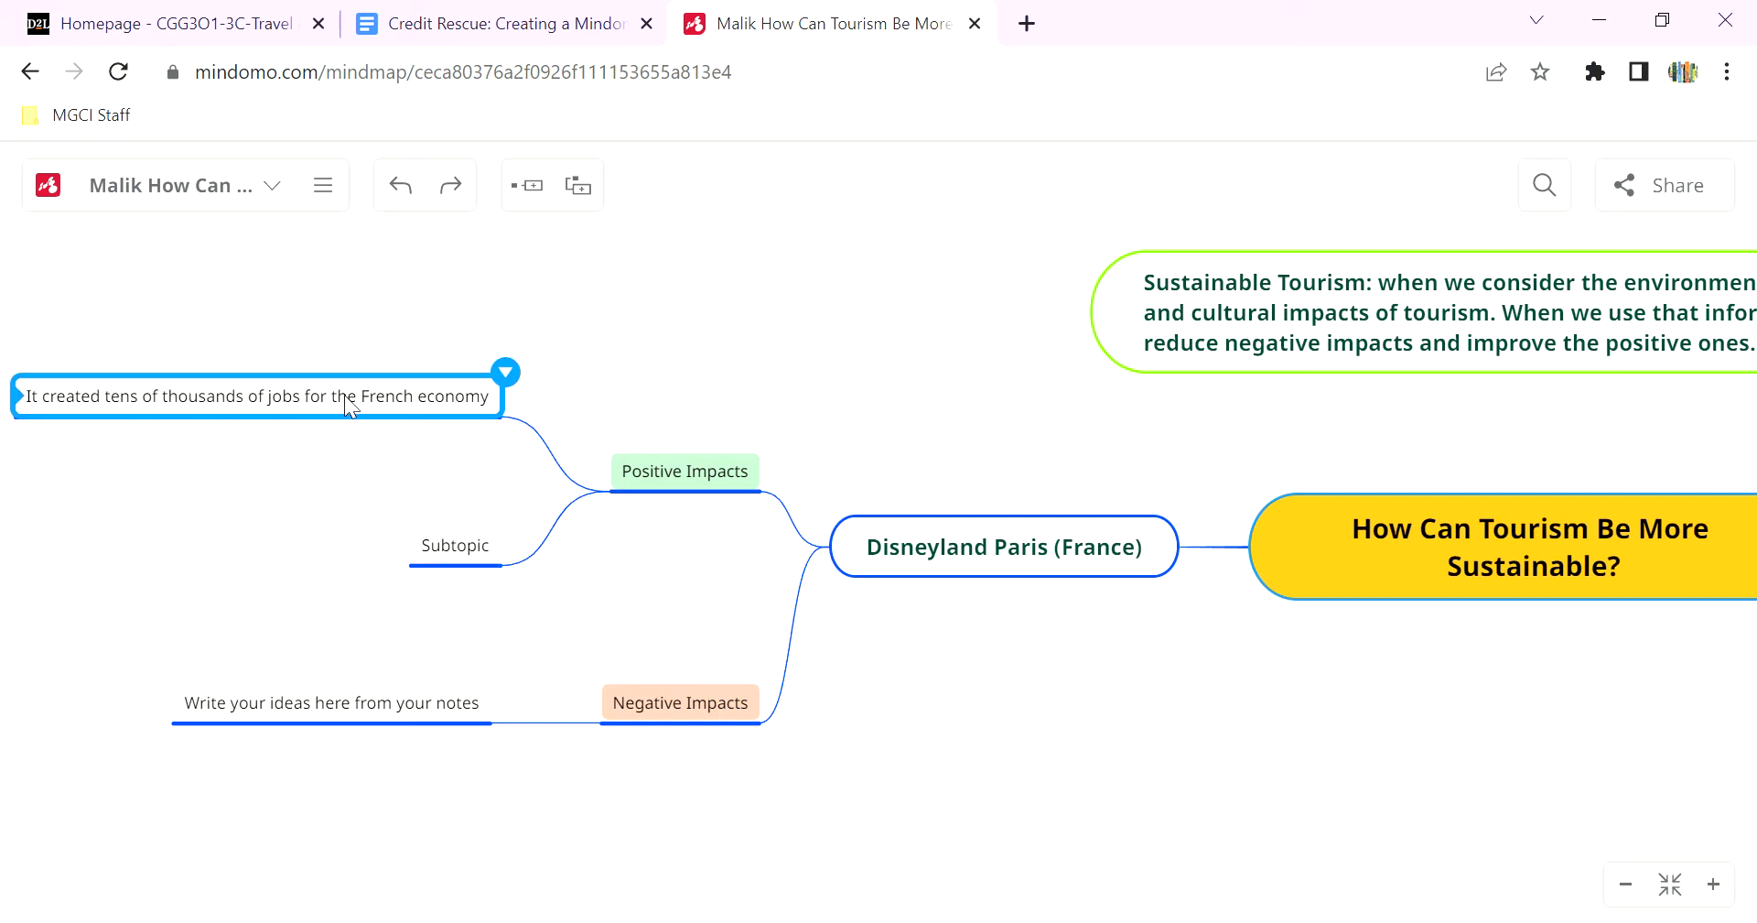
key("Return")
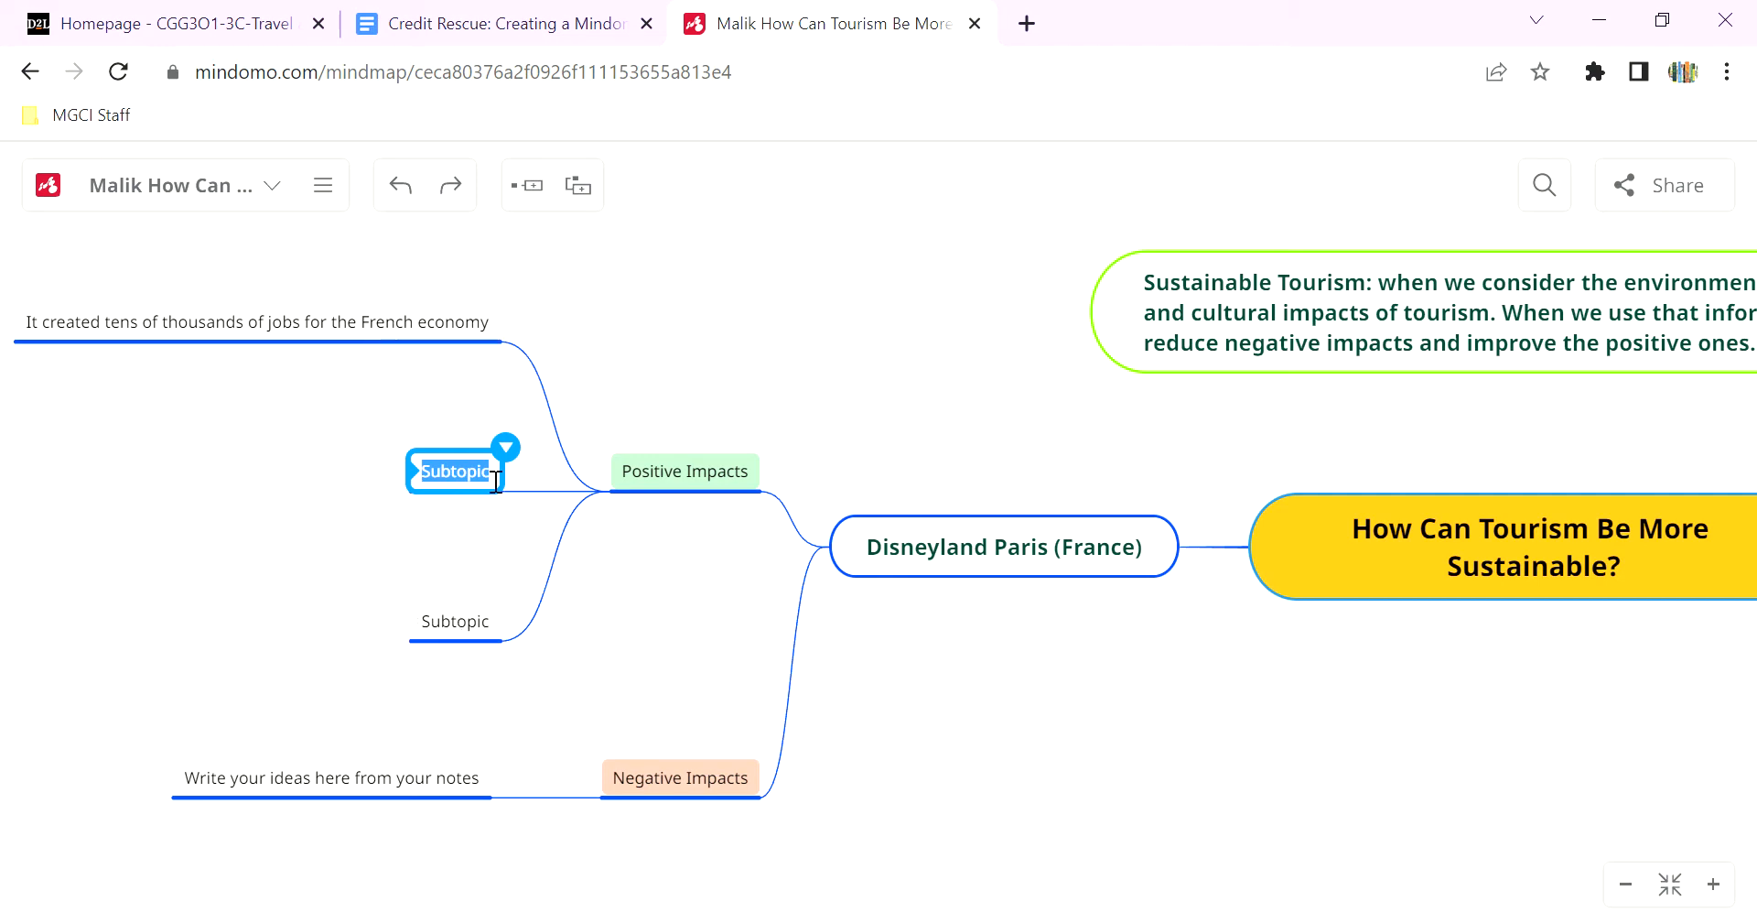
left_click_drag(460, 620, 404, 388)
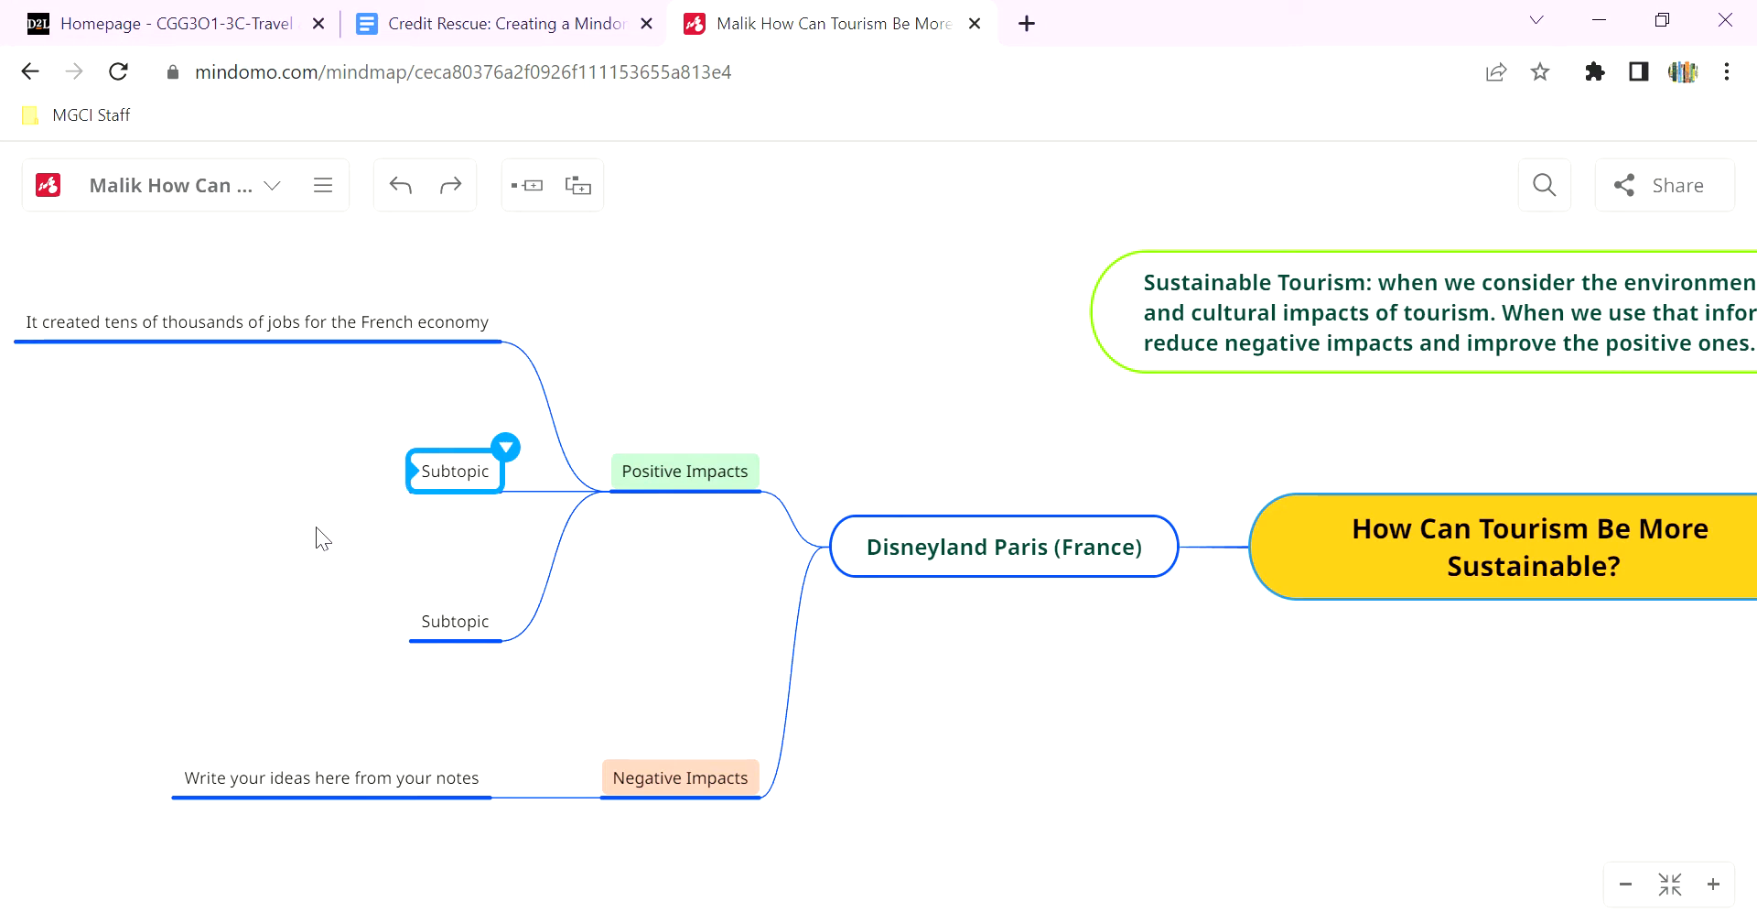
Replace the upper new subtopic's text with "Europeans are now closer to their own Disney theme park. Not longer have to travel to North America".
left_click_drag(194, 484, 333, 502)
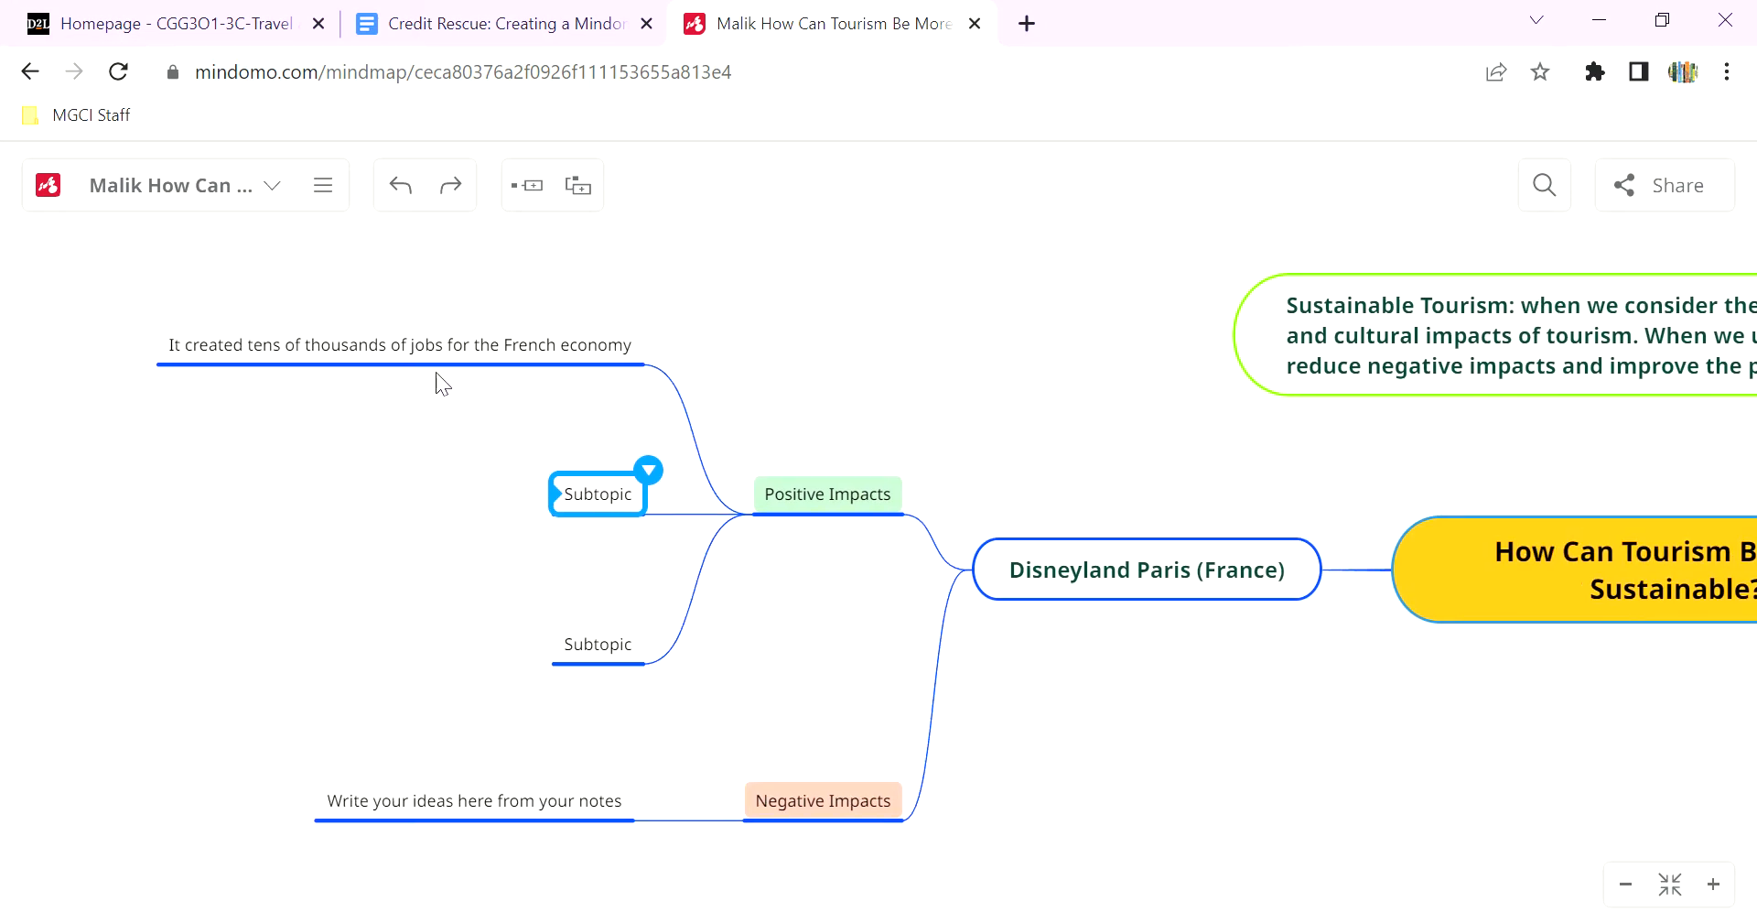
double_click(596, 497)
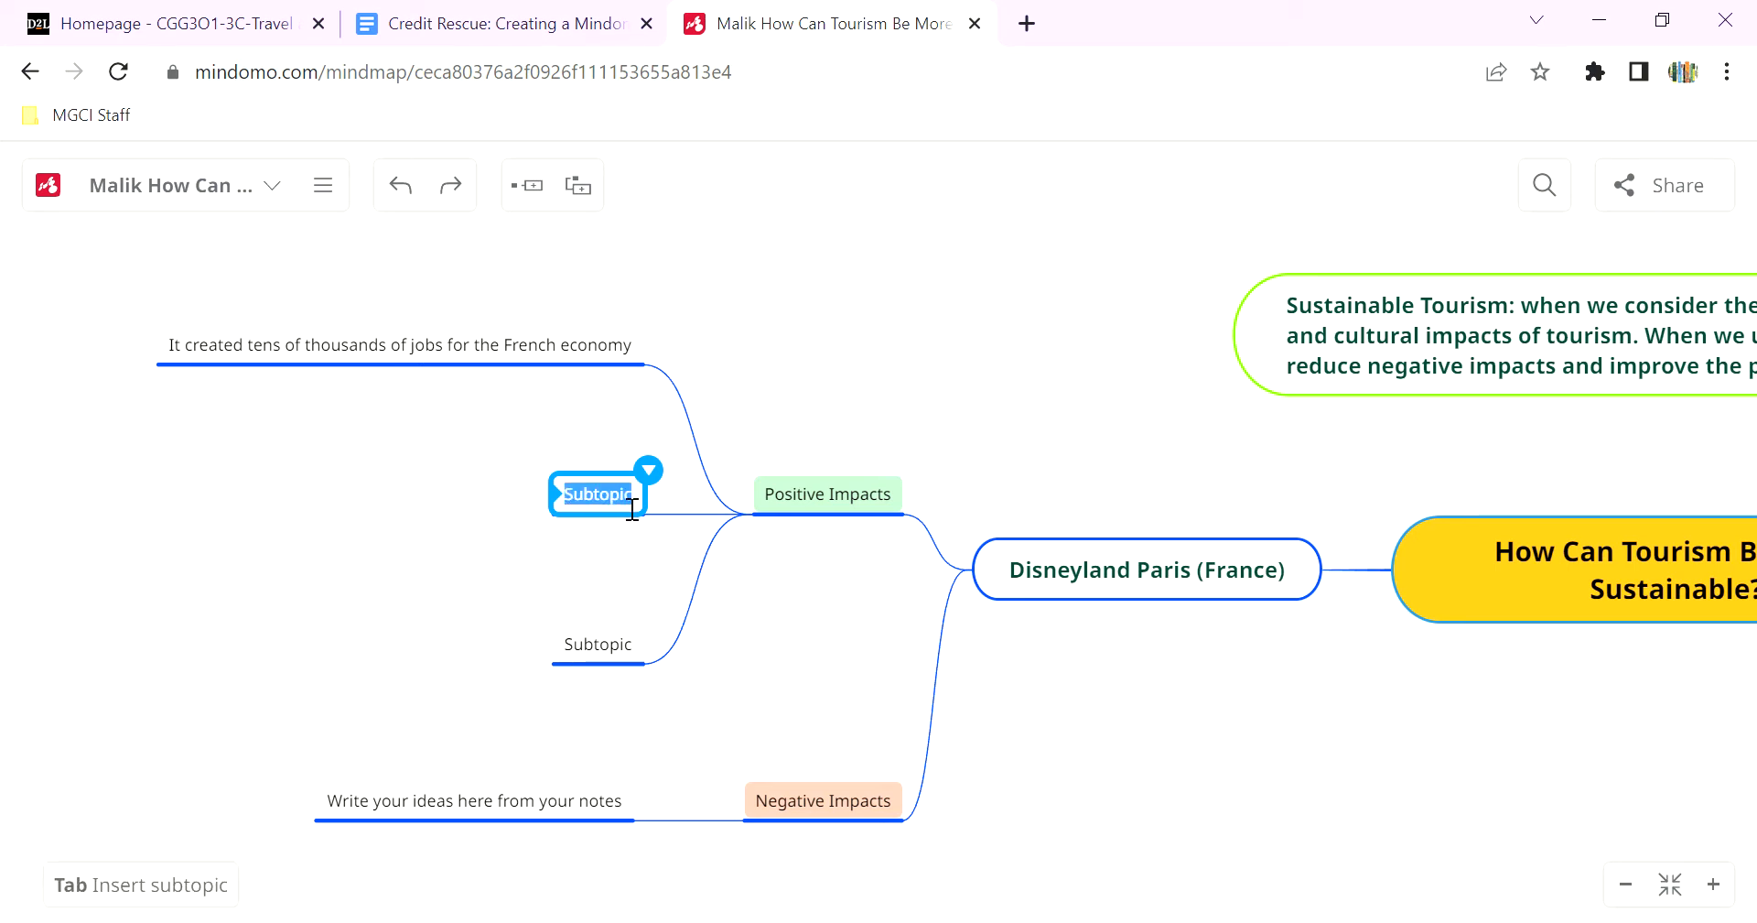
type("E")
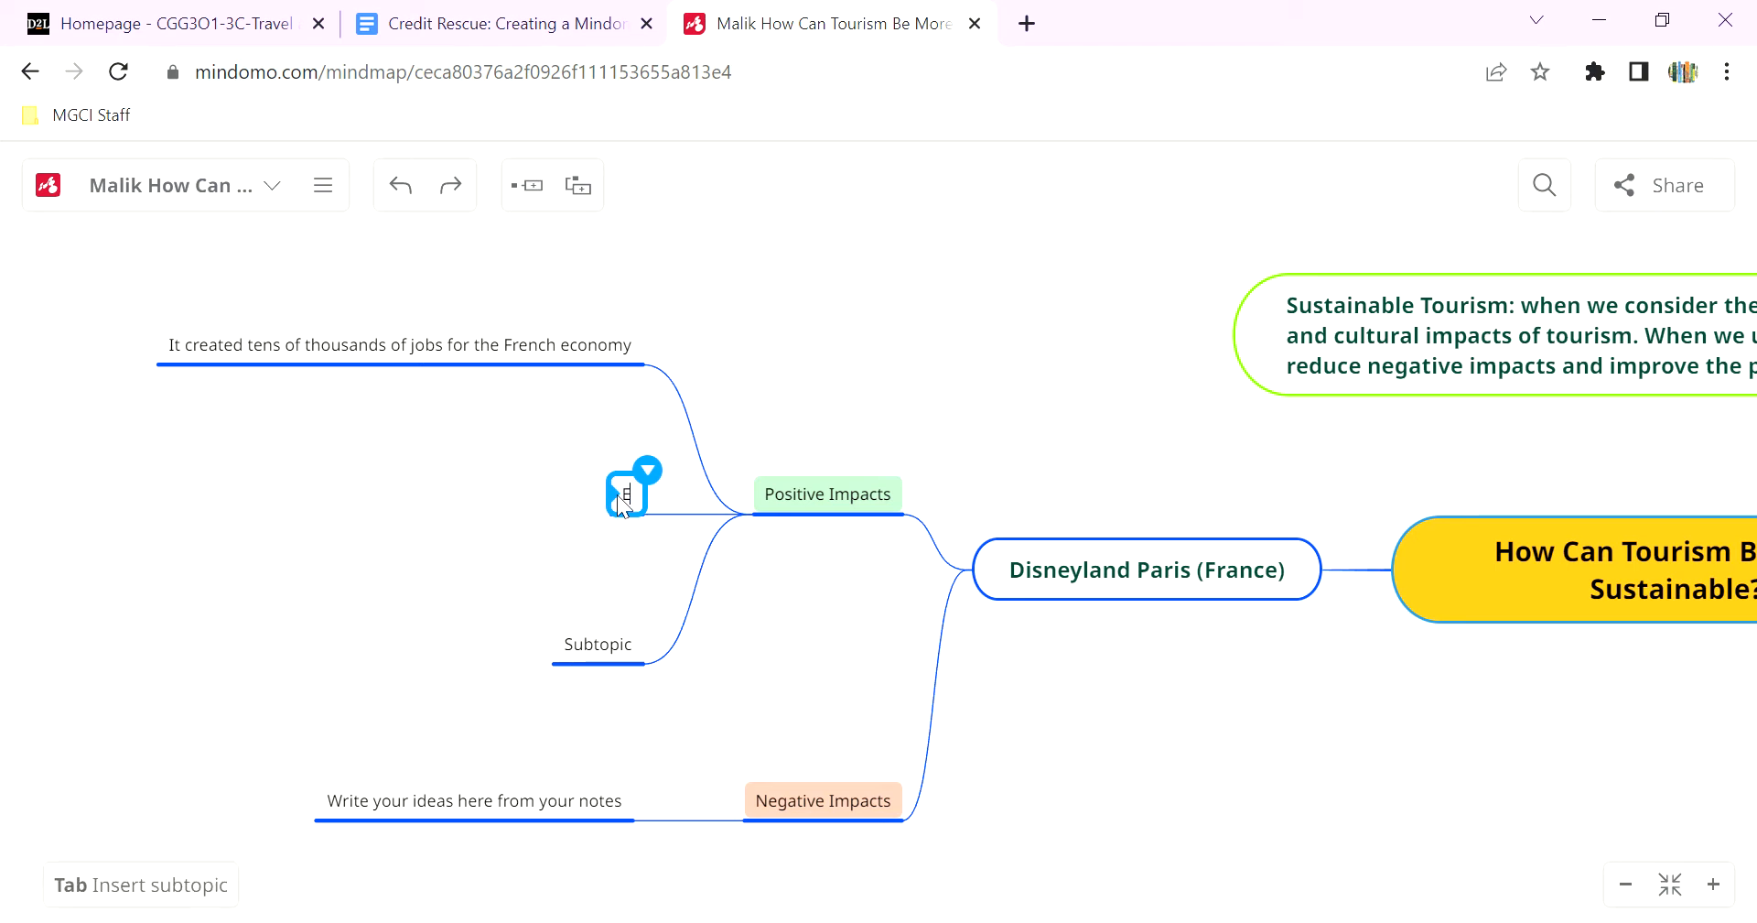
type("uropeans ar")
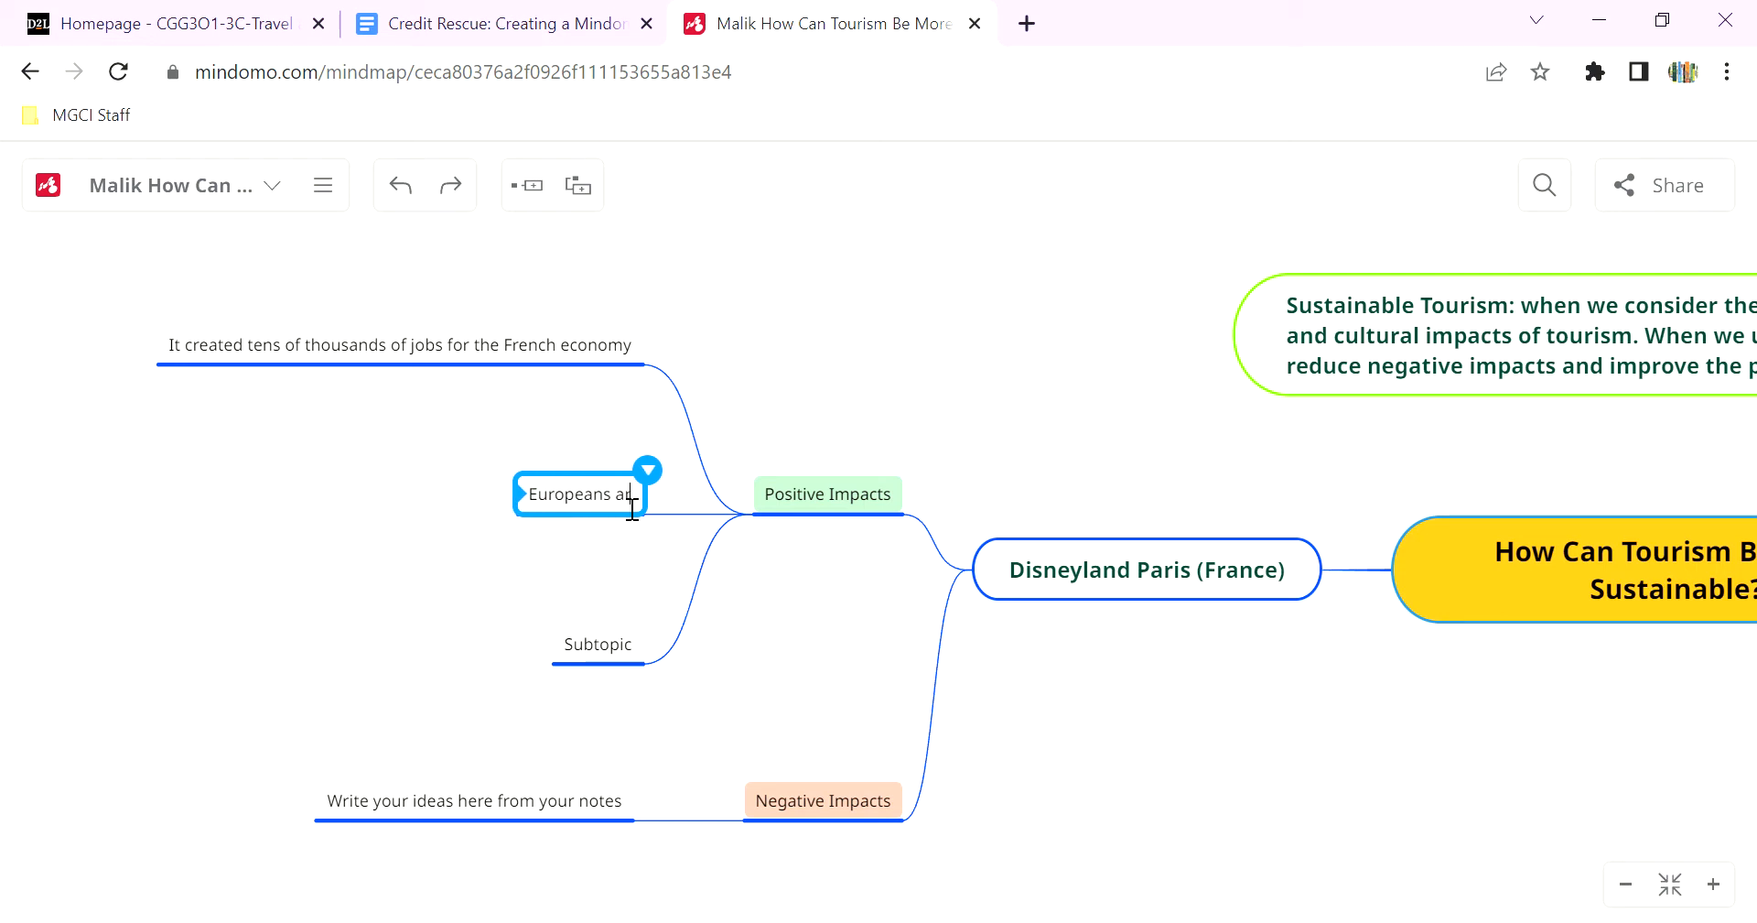
type("e now dlose")
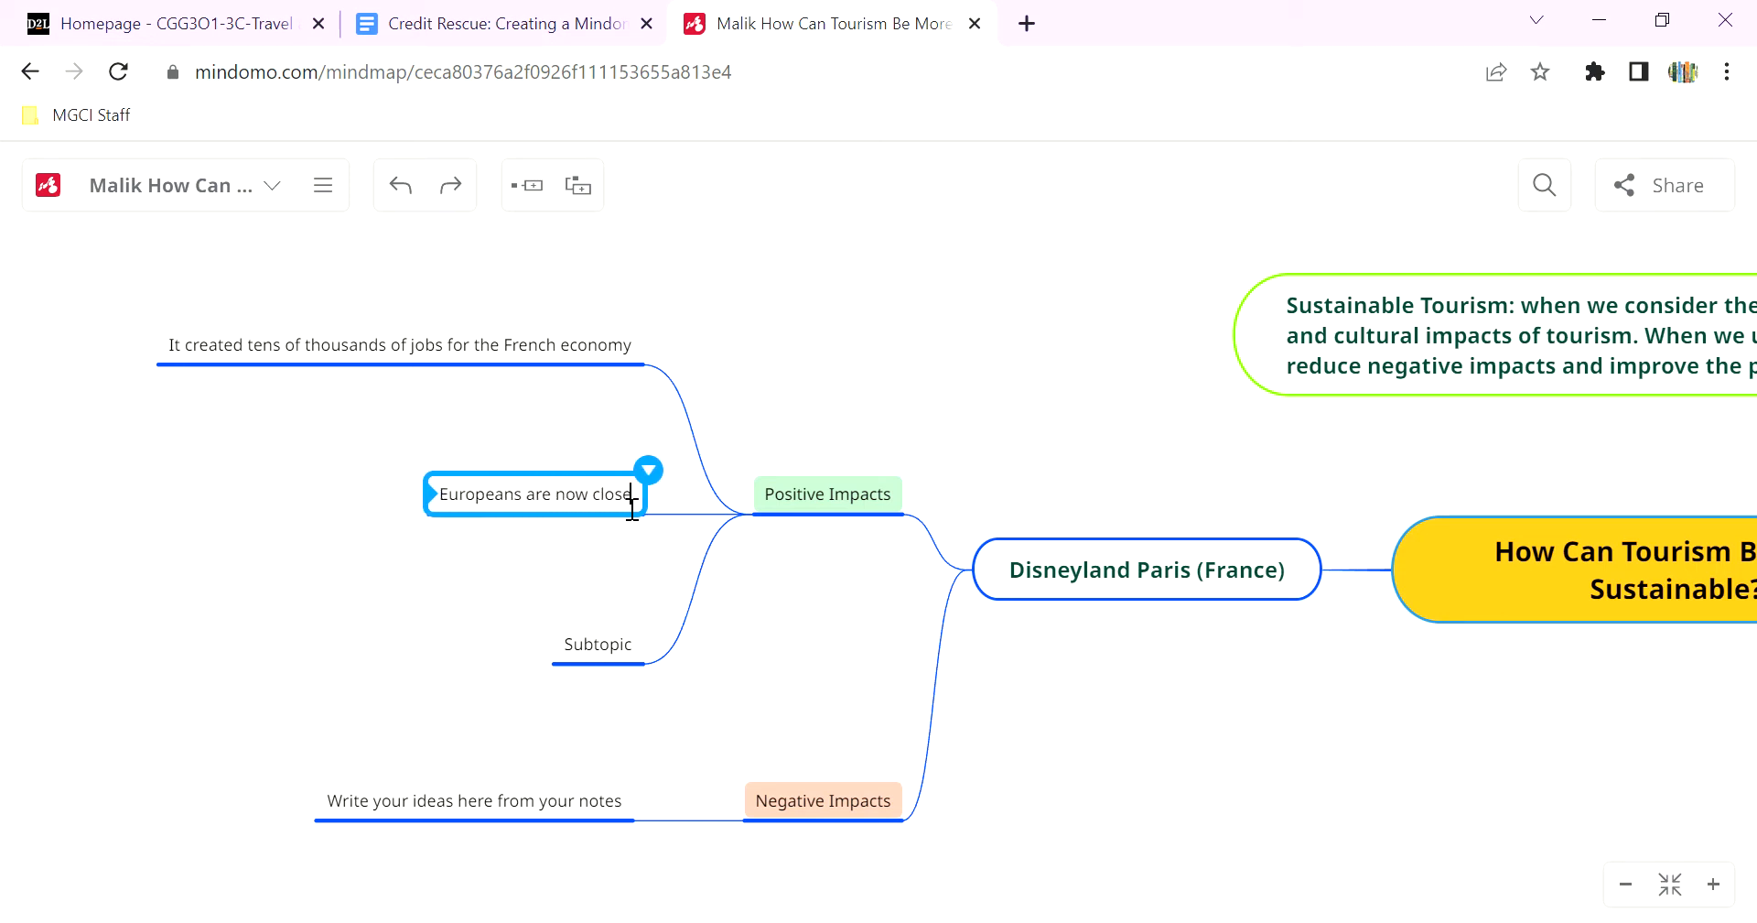
type("r to their own Disneyu")
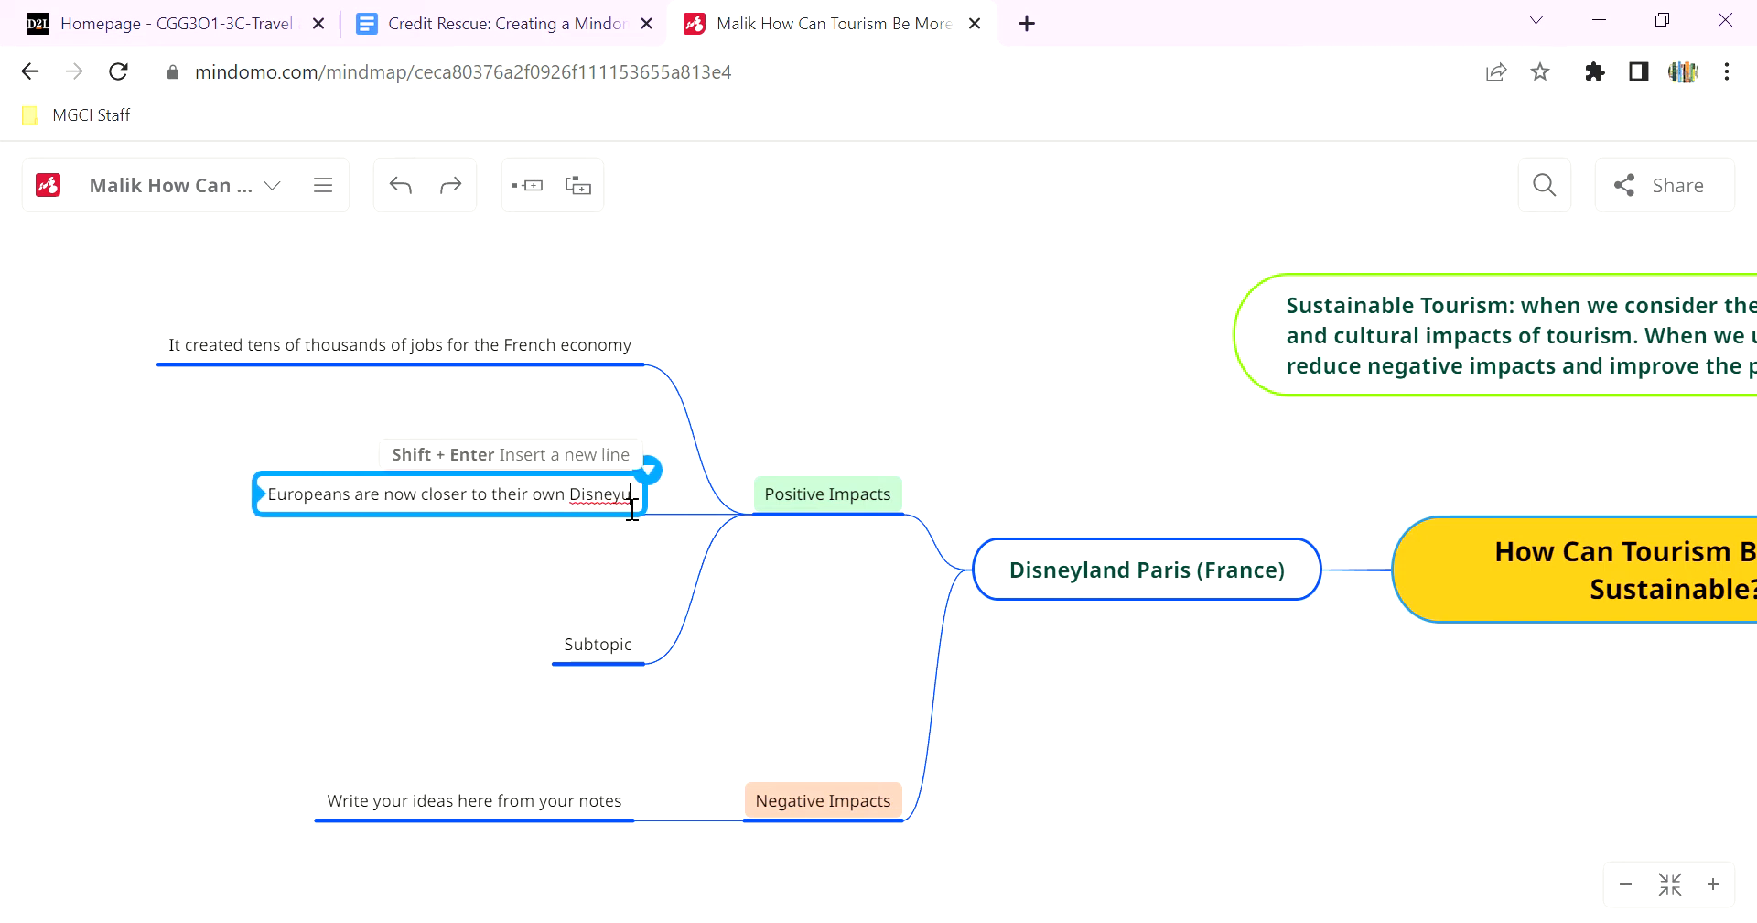
key("BackSpace")
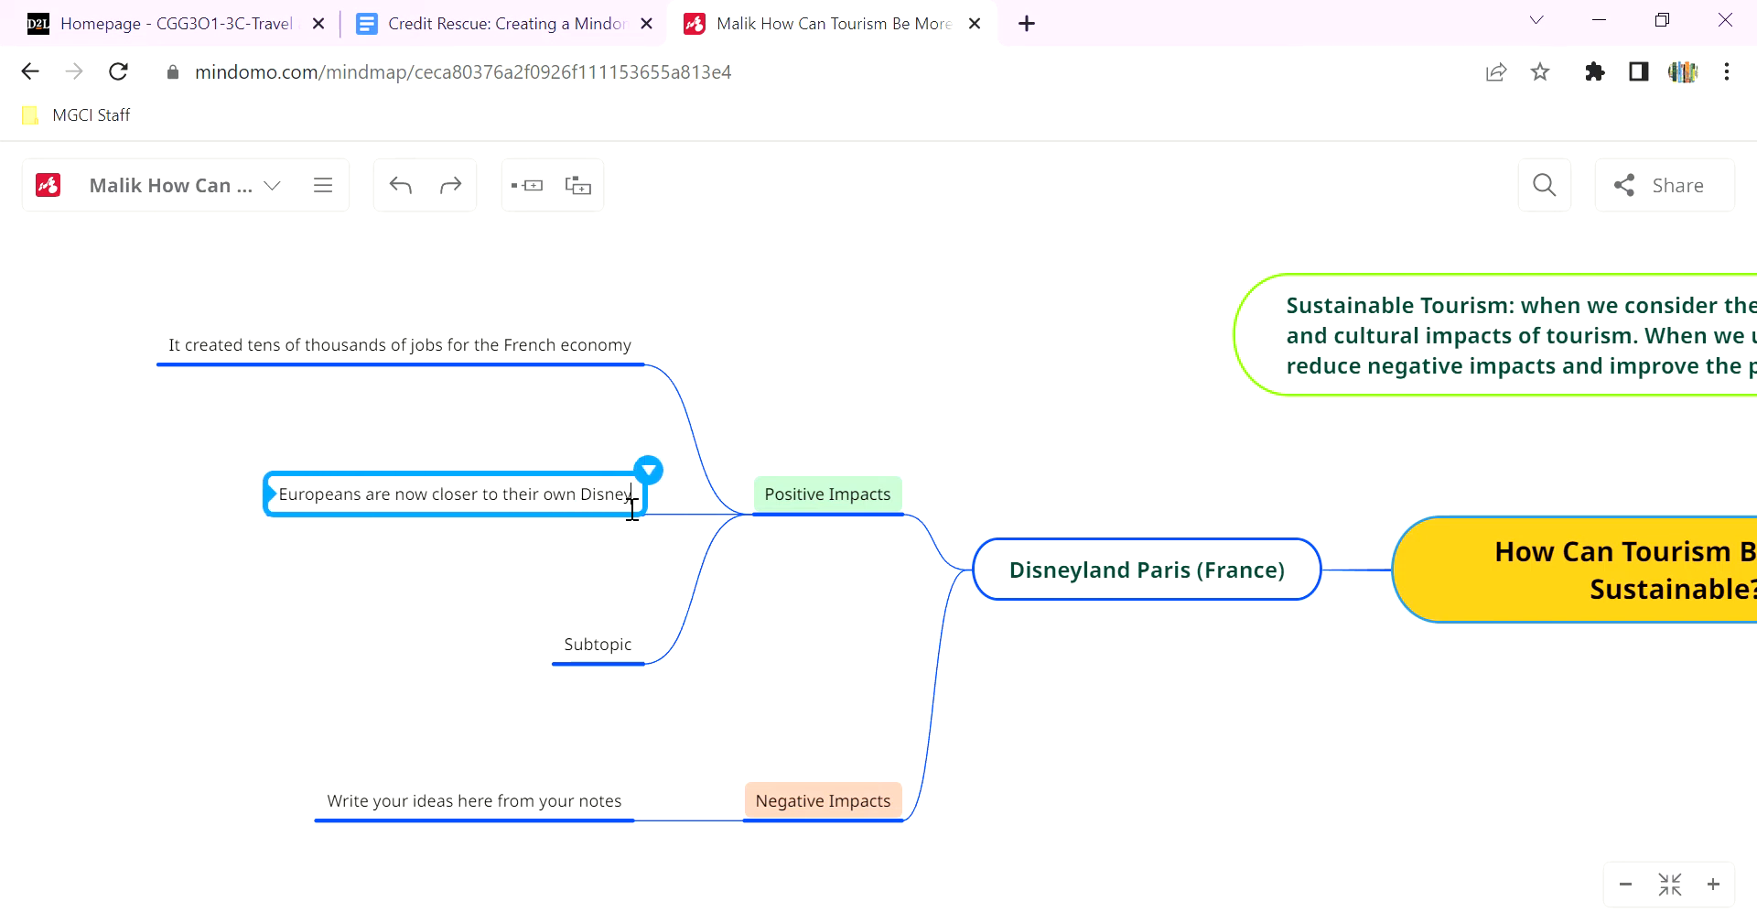
type("theme par")
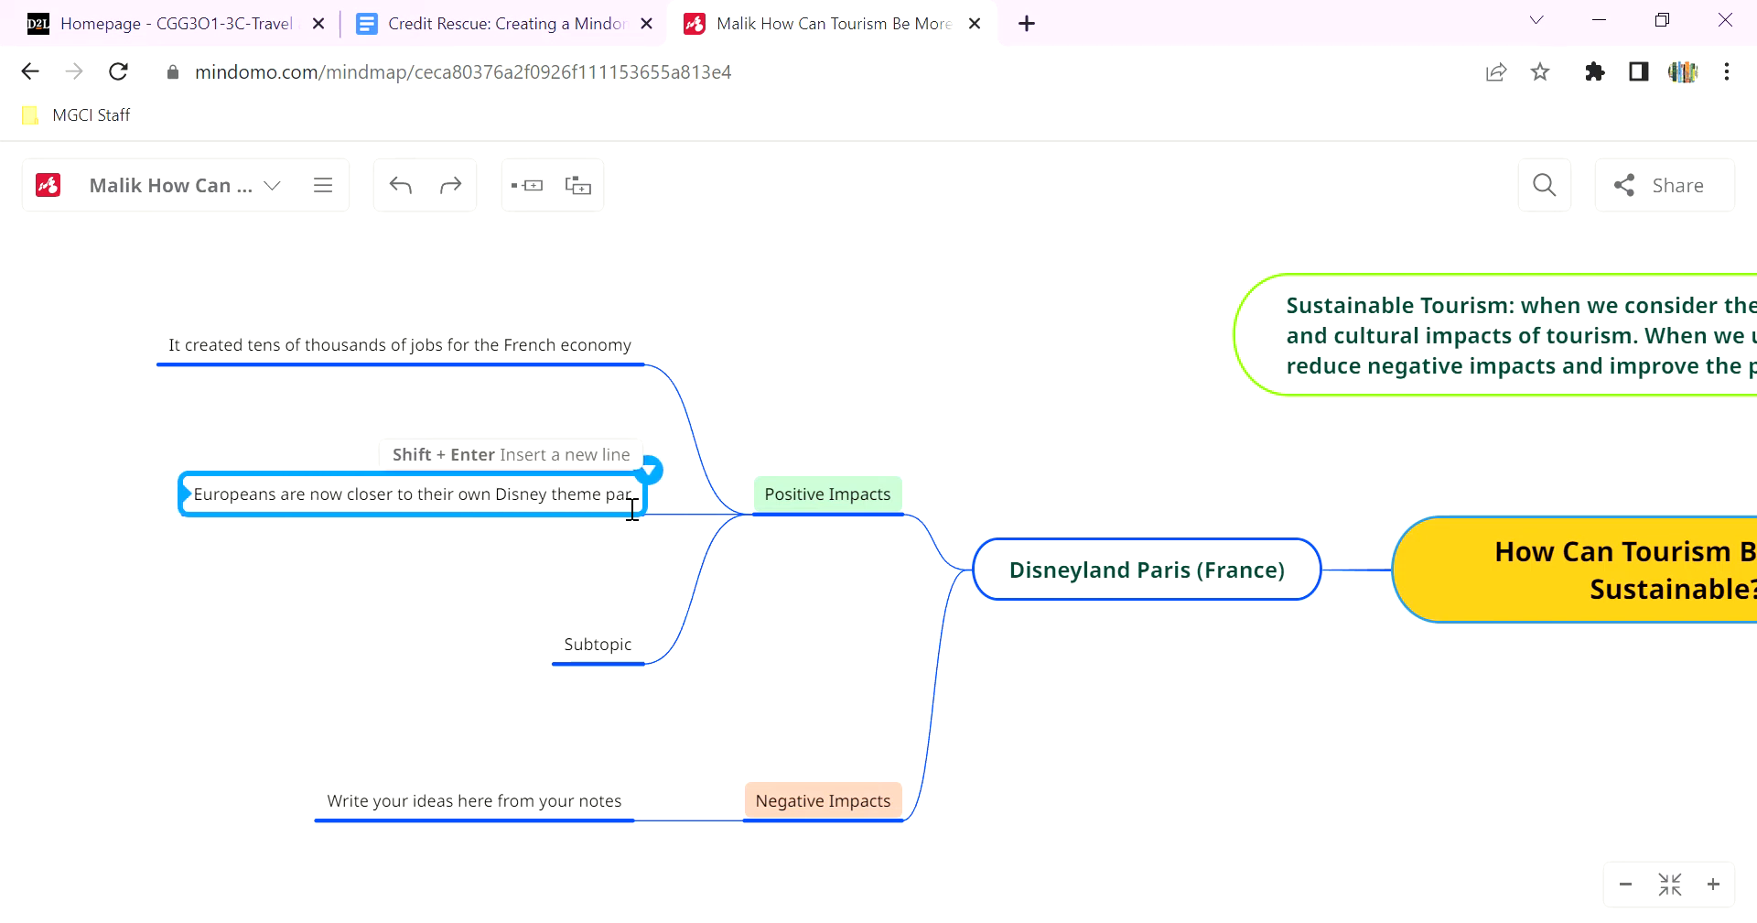
type("k. Not long")
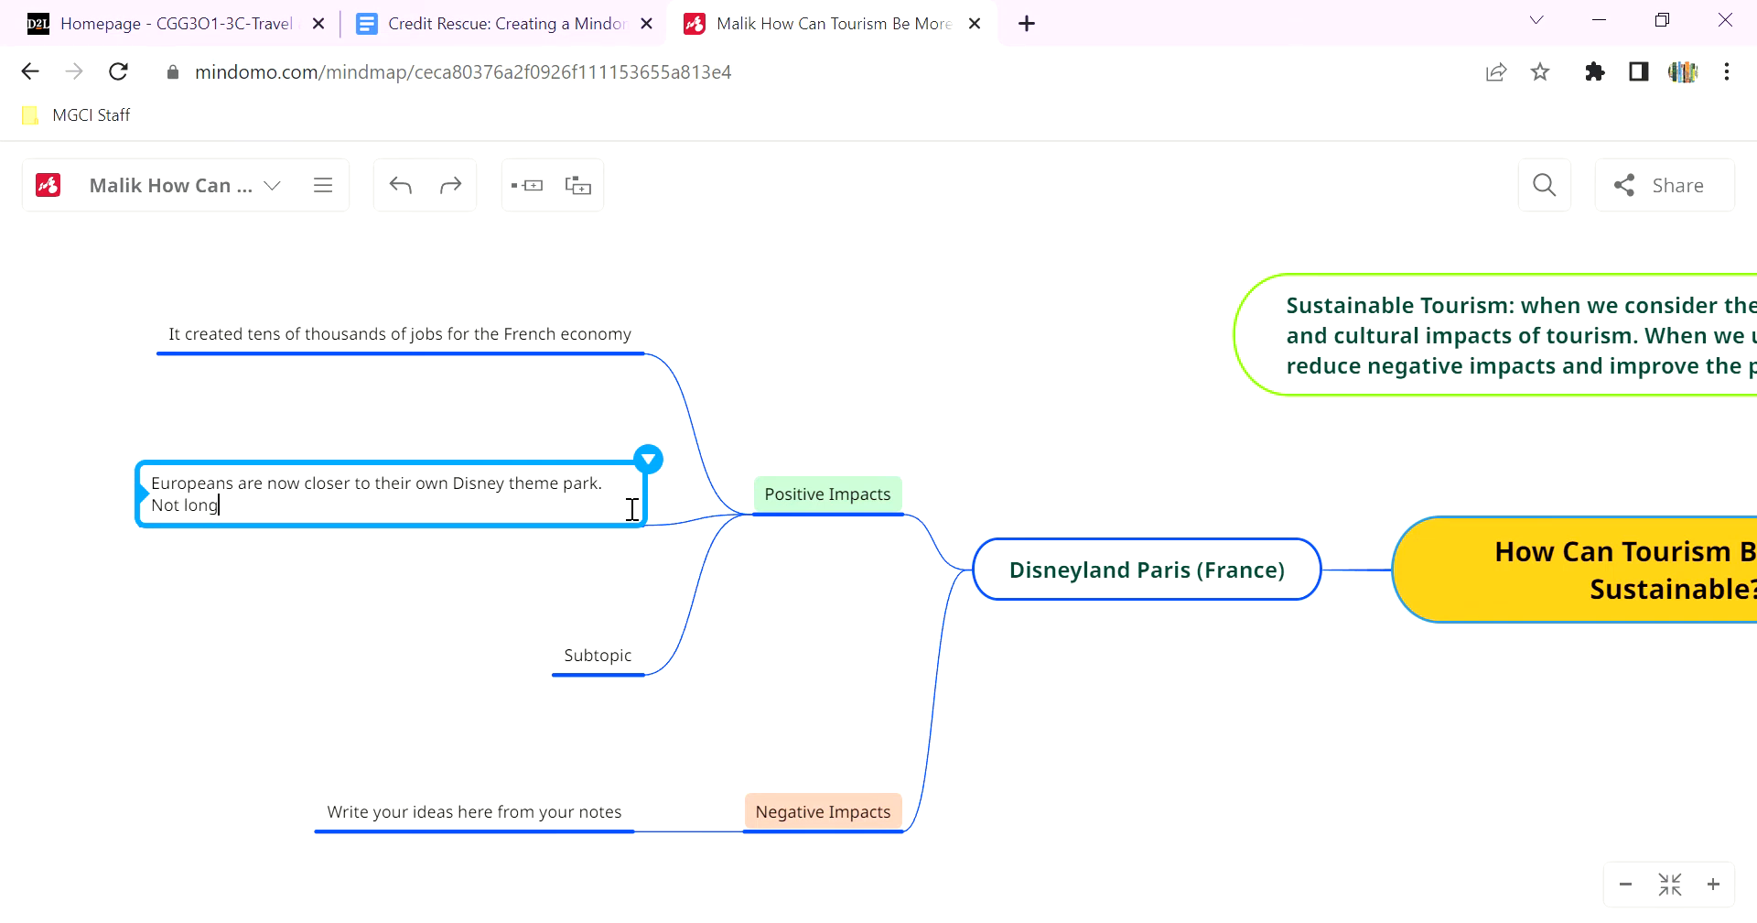
type("er have to travel to North America")
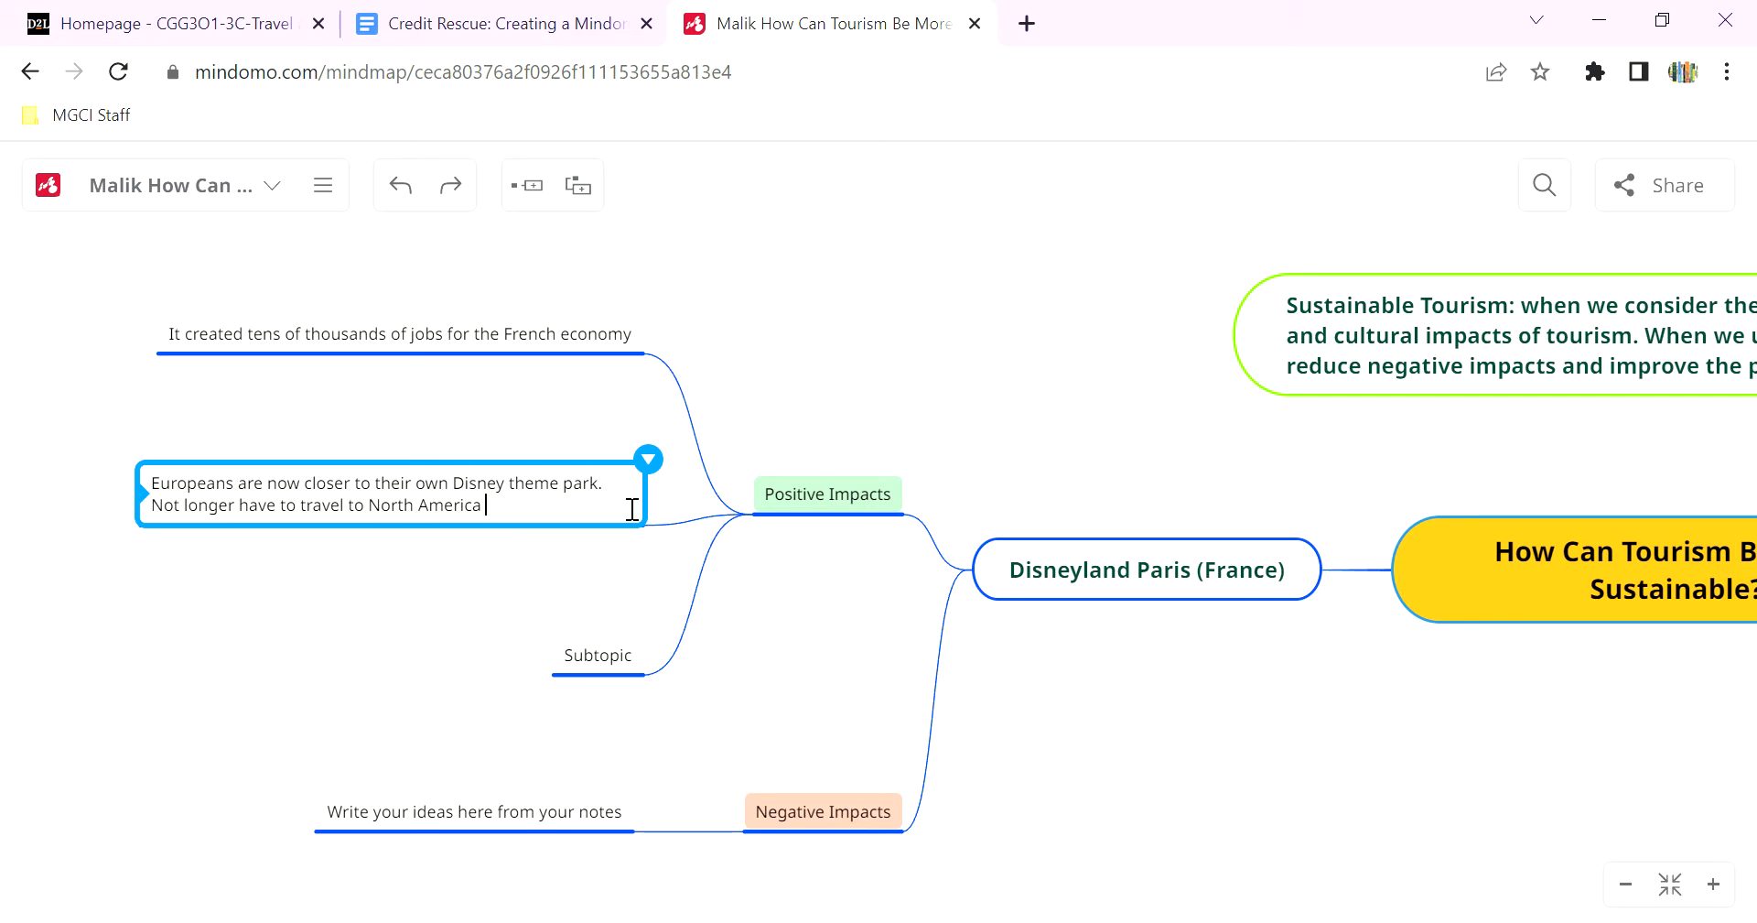
Extend the Disney theme park subtopic with ". This tourist choice may cut back on greenhouse emissions from flights.".
type(" wh")
key("BackSpace")
key("BackSpace")
key("BackSpace")
type(", an")
key("BackSpace")
key("BackSpace")
key("BackSpace")
key("BackSpace")
type(". This tourist choice may ")
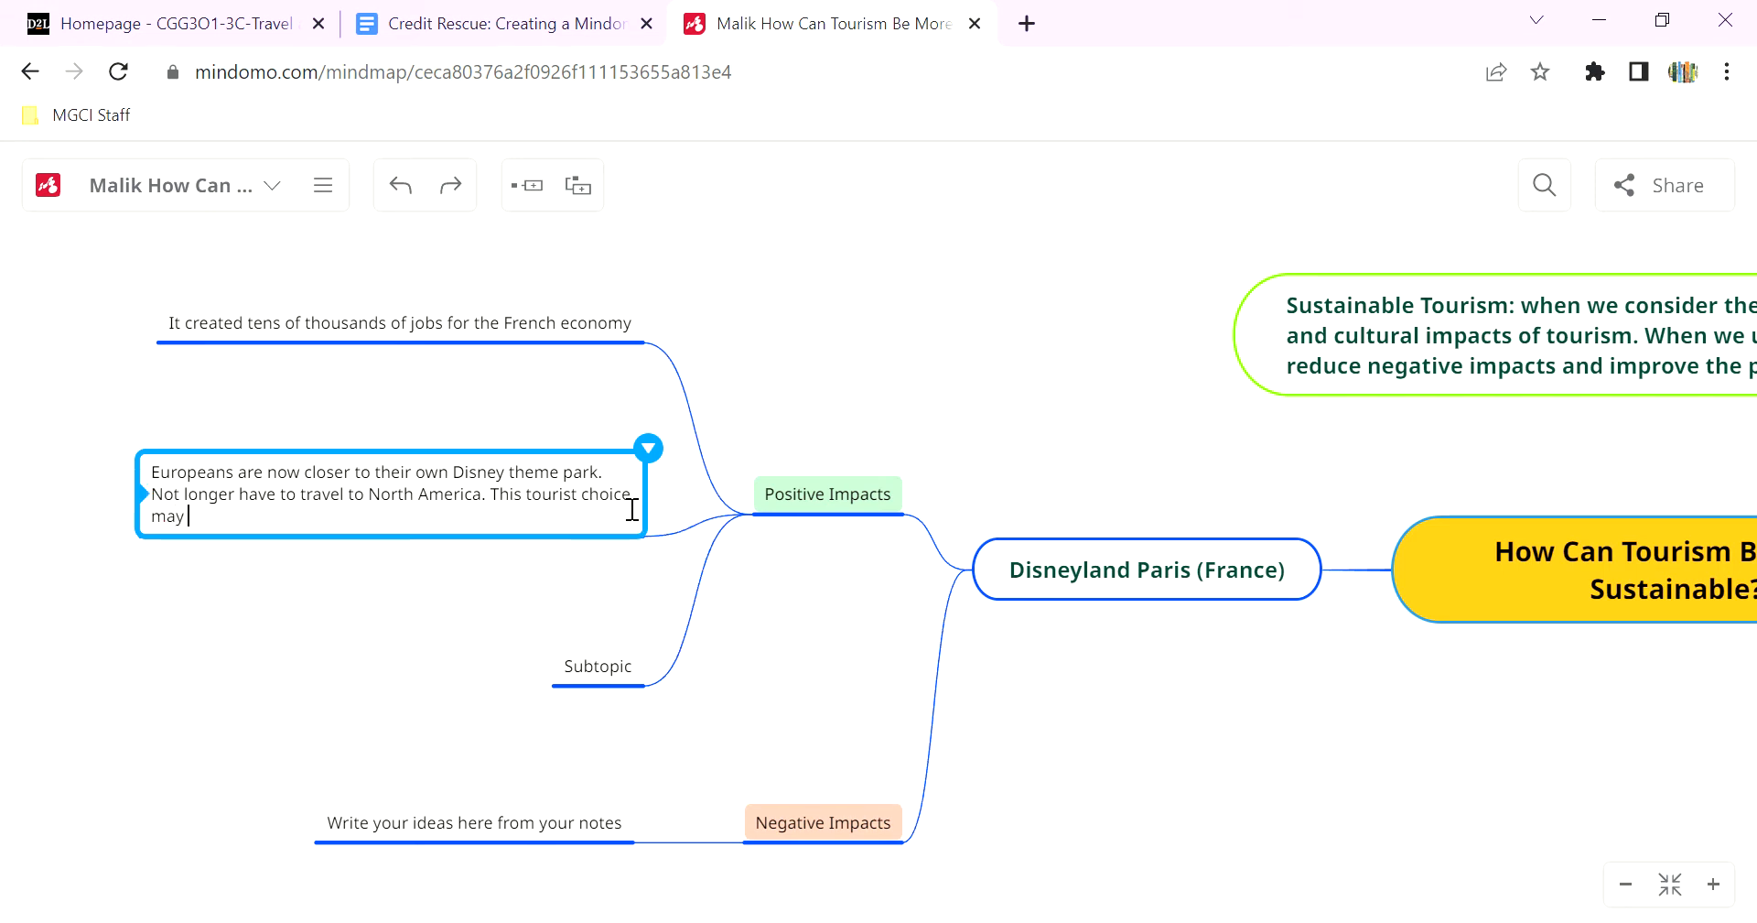
type("cut back on greenhouse")
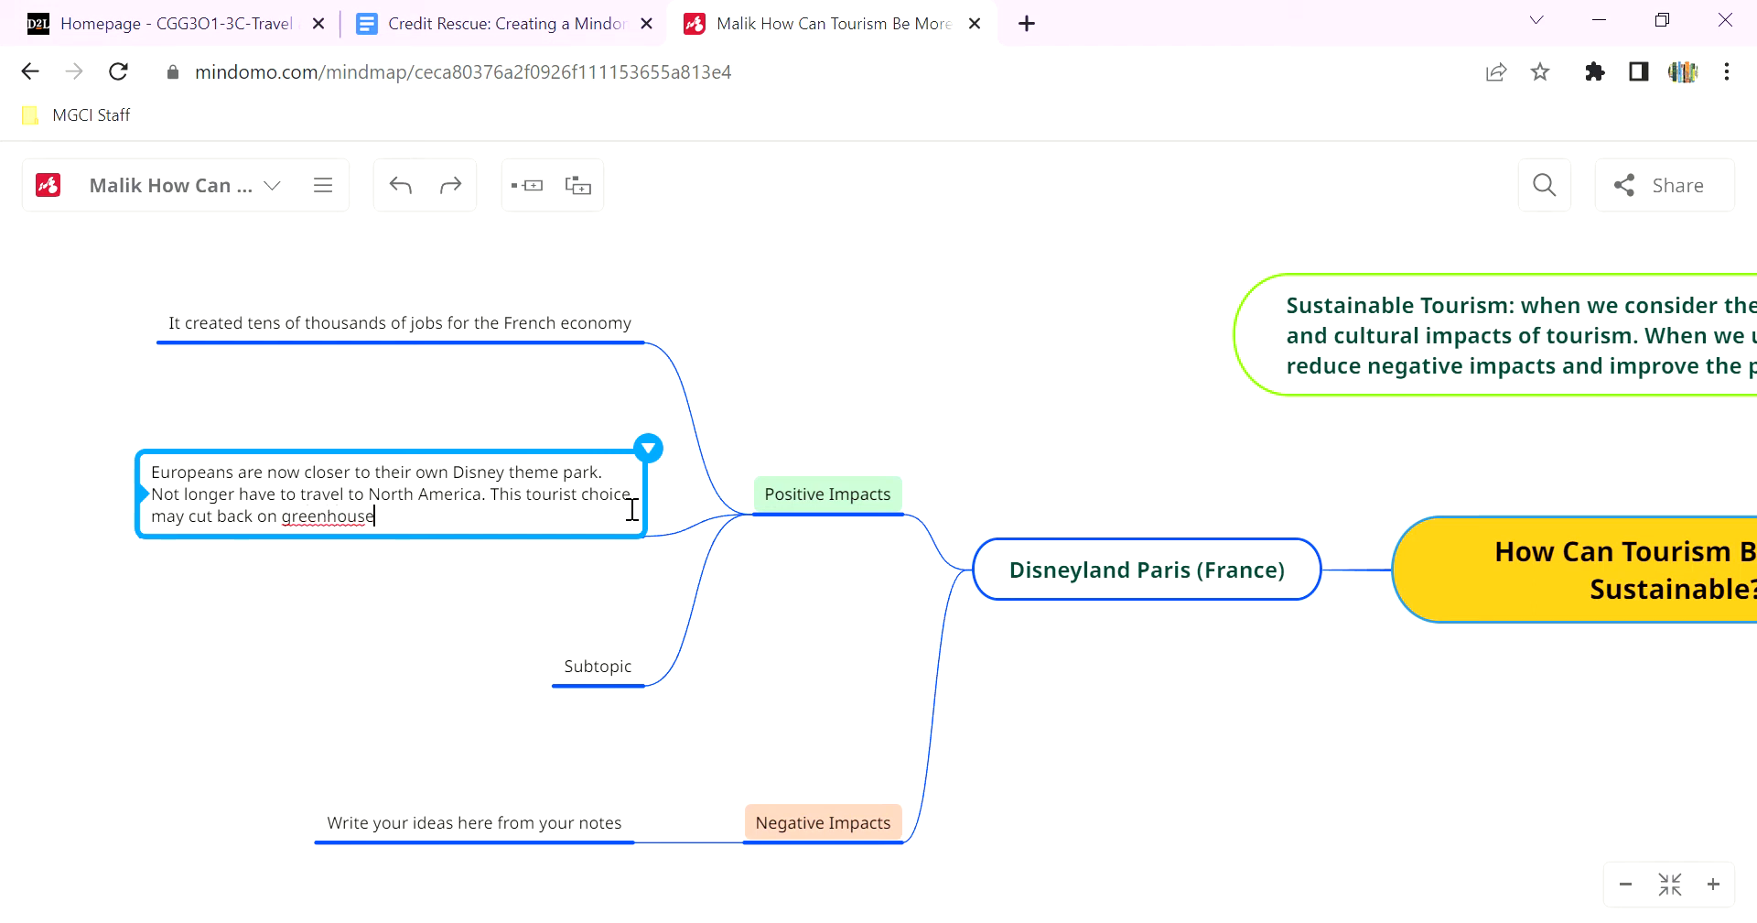
type(" emissions from")
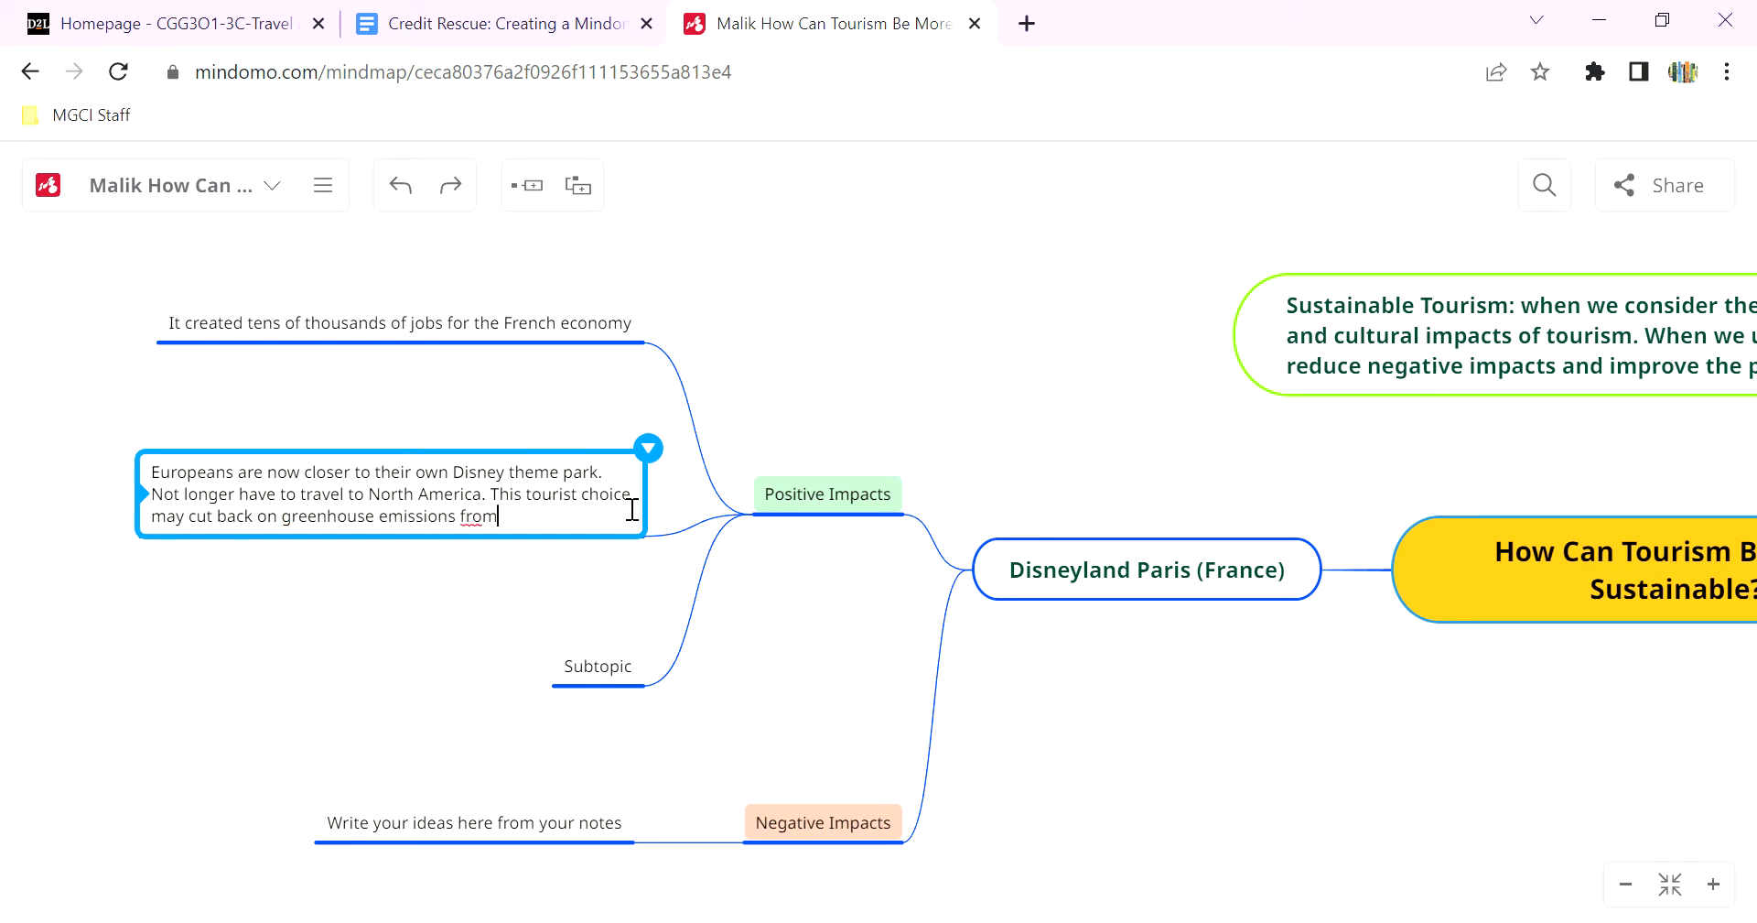
type(" flights.")
left_click_drag(153, 473, 563, 516)
left_click(509, 590)
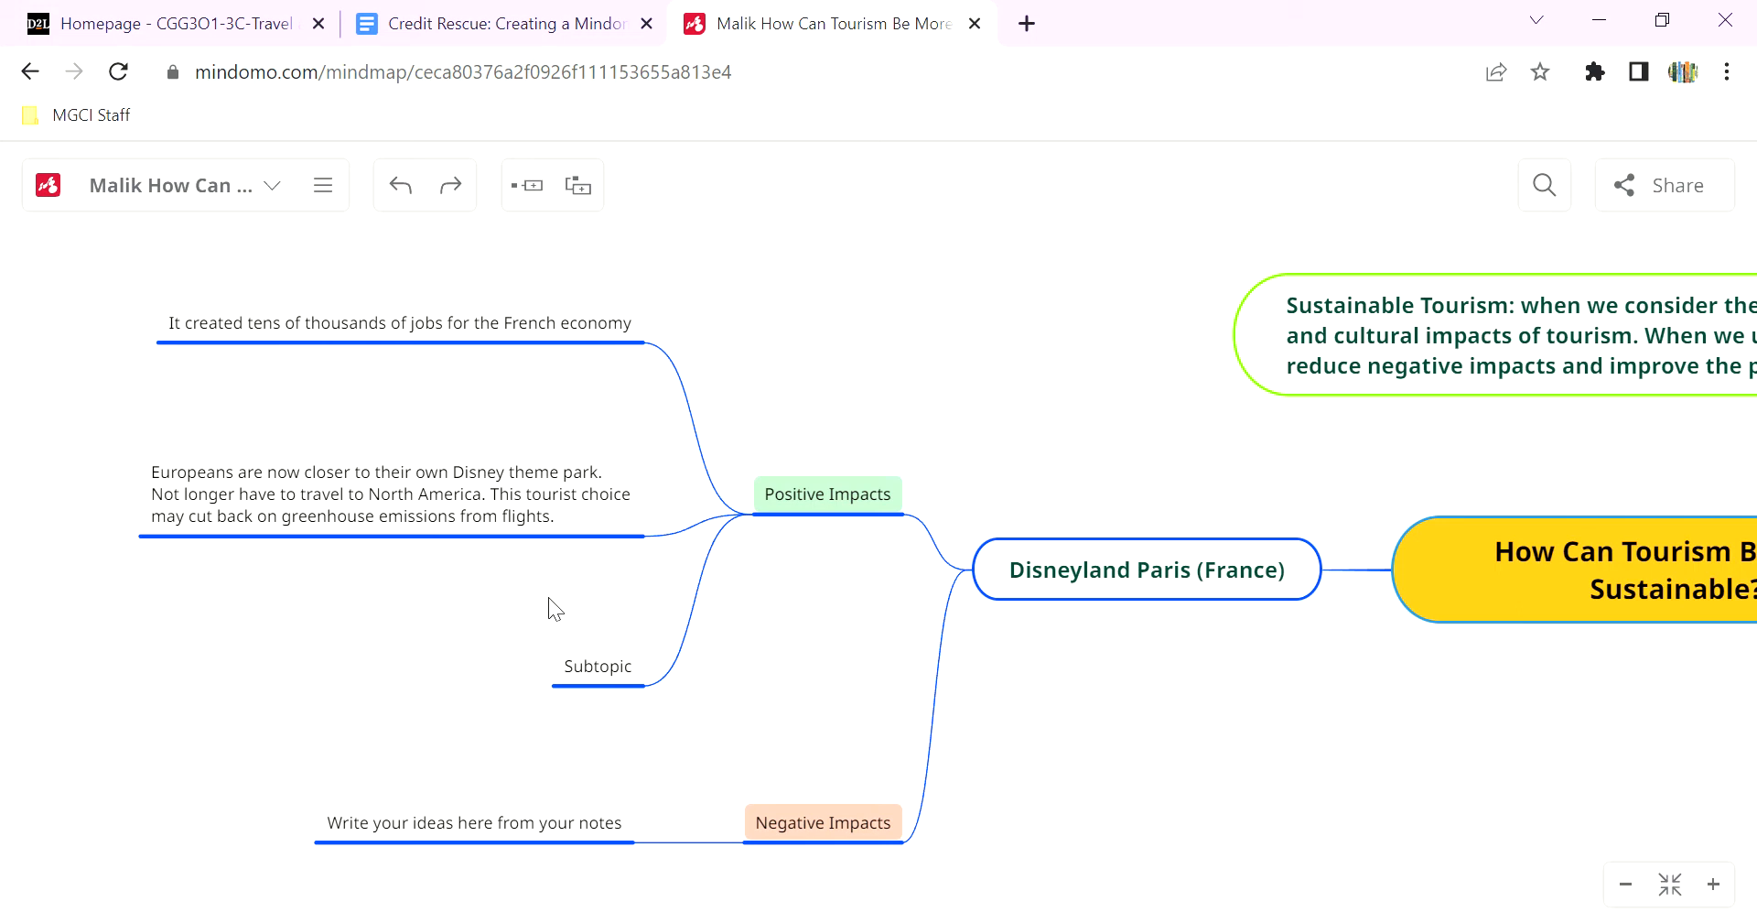
Examine the Disney theme park subtopic against the TOURIST ACTIONS heading to see which colour category it belongs to.
left_click(474, 519)
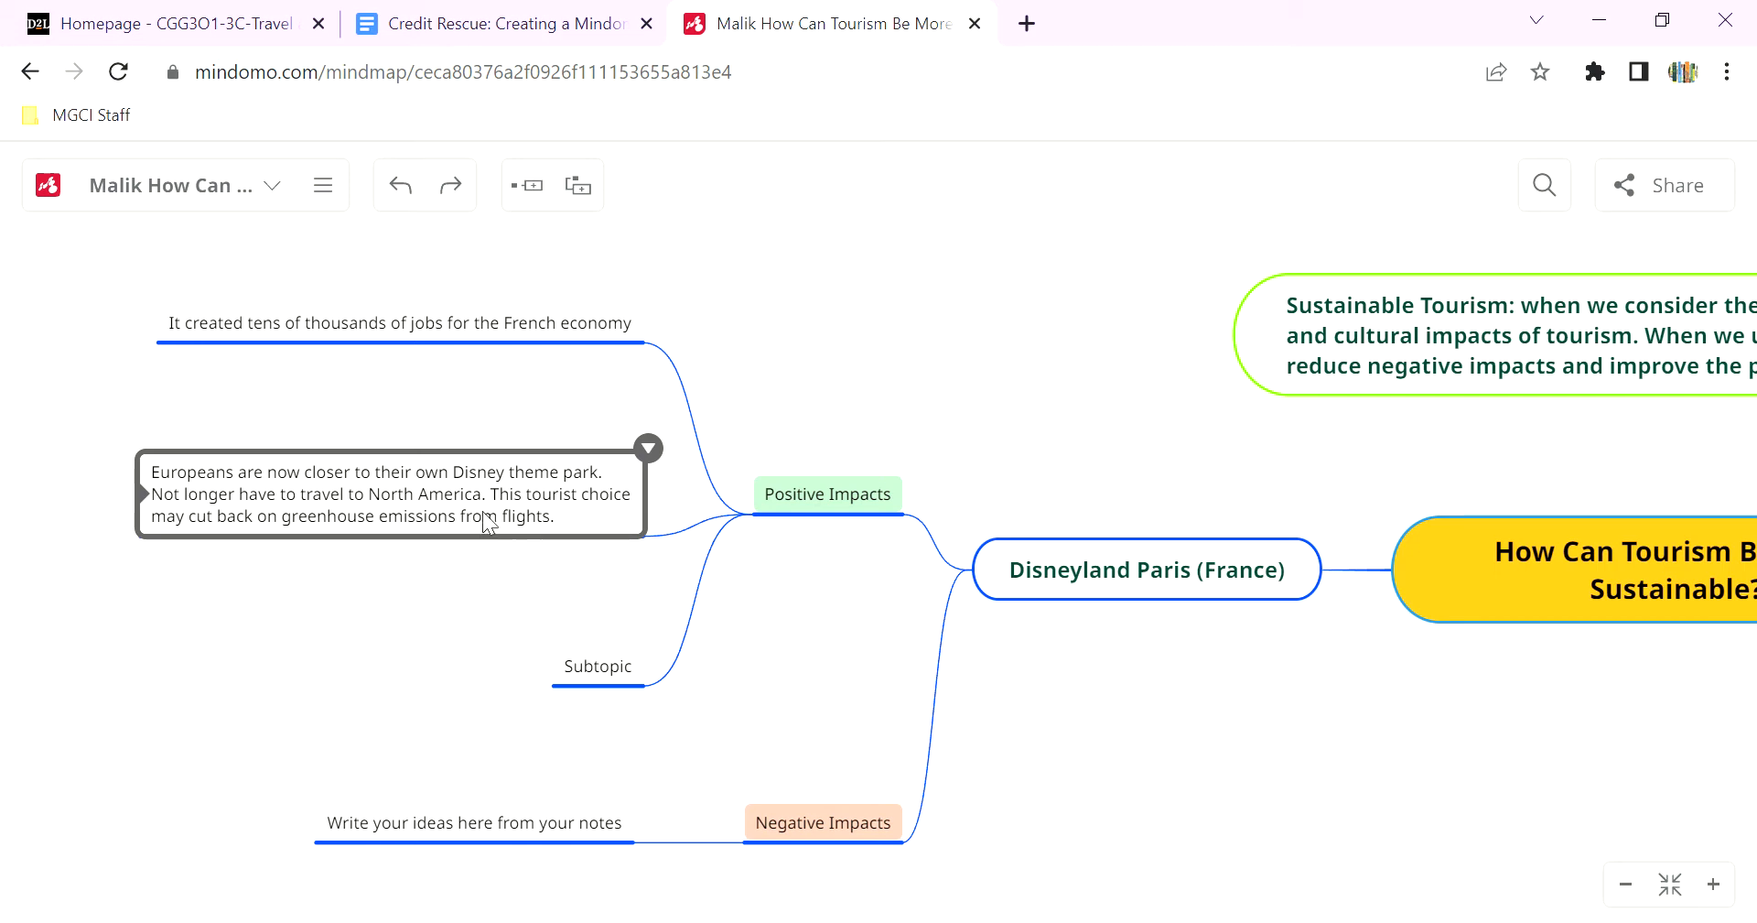
left_click(452, 414)
left_click_drag(434, 410, 447, 569)
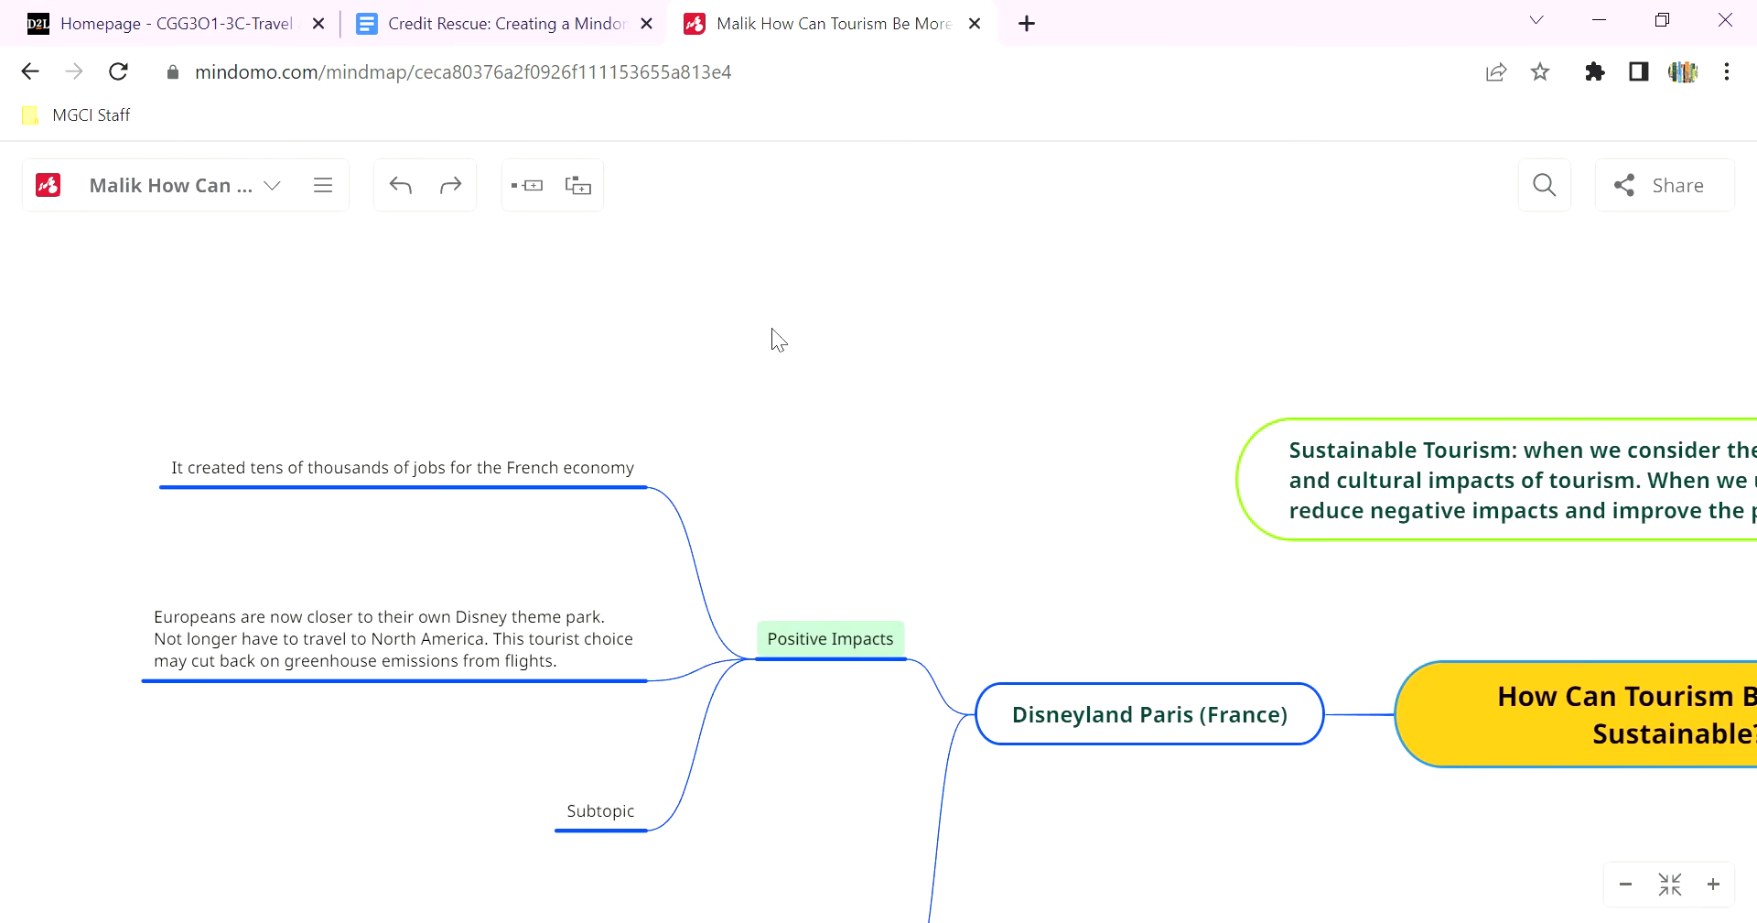
left_click(422, 650)
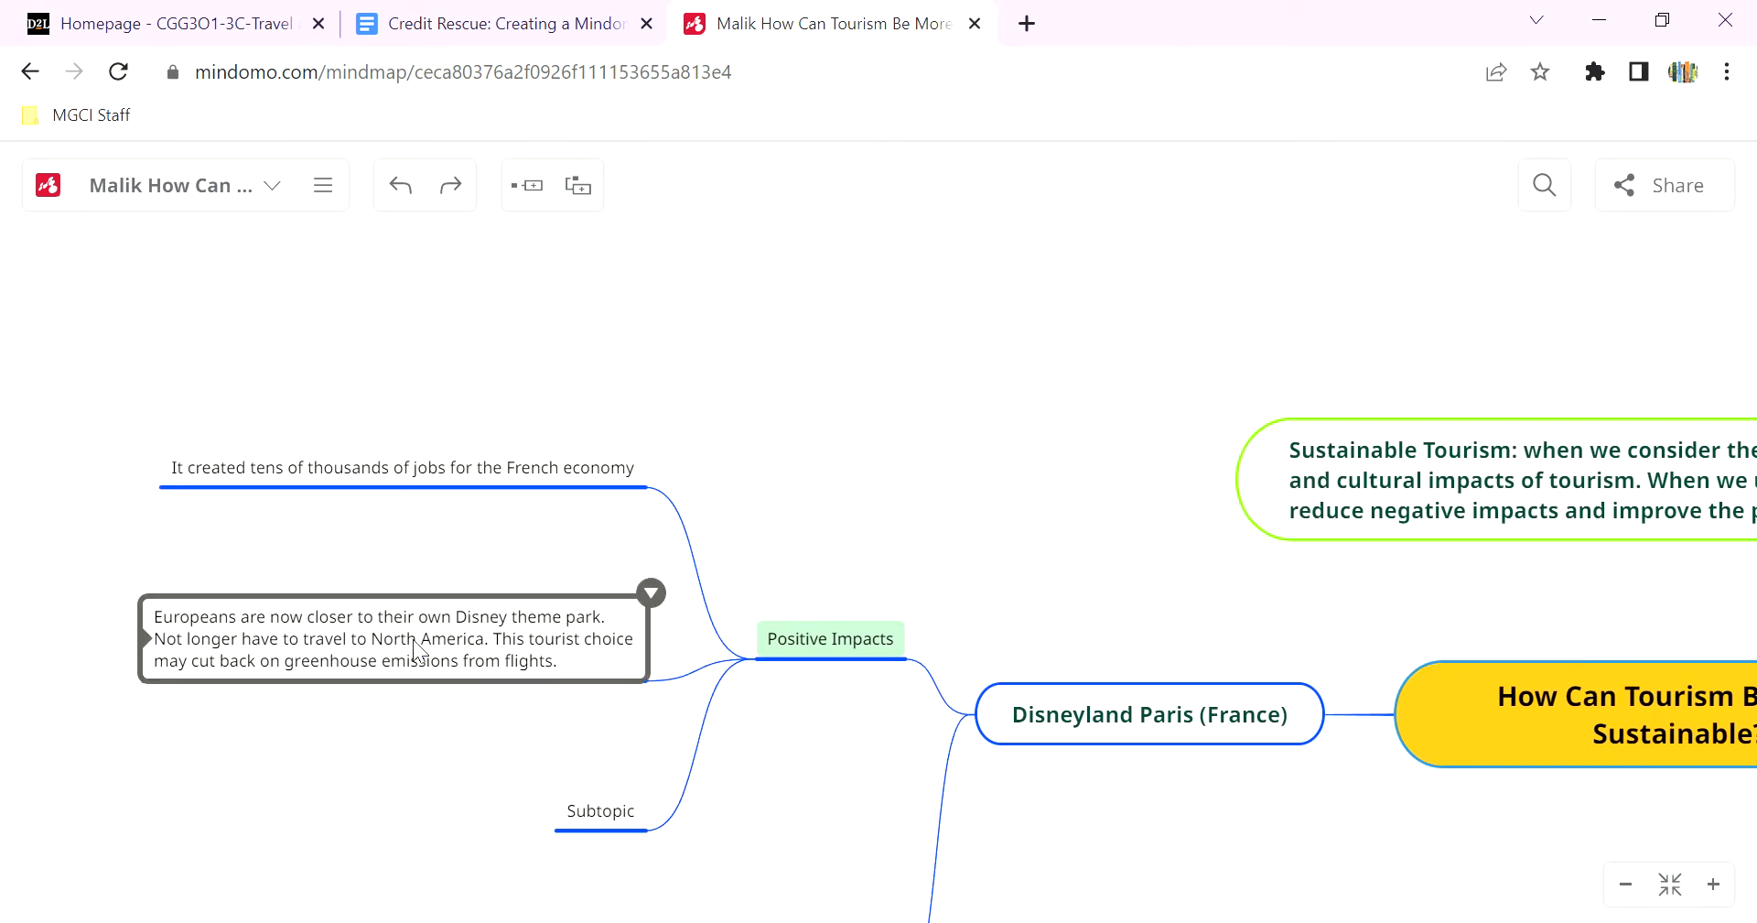
left_click_drag(704, 228, 748, 592)
left_click(565, 562)
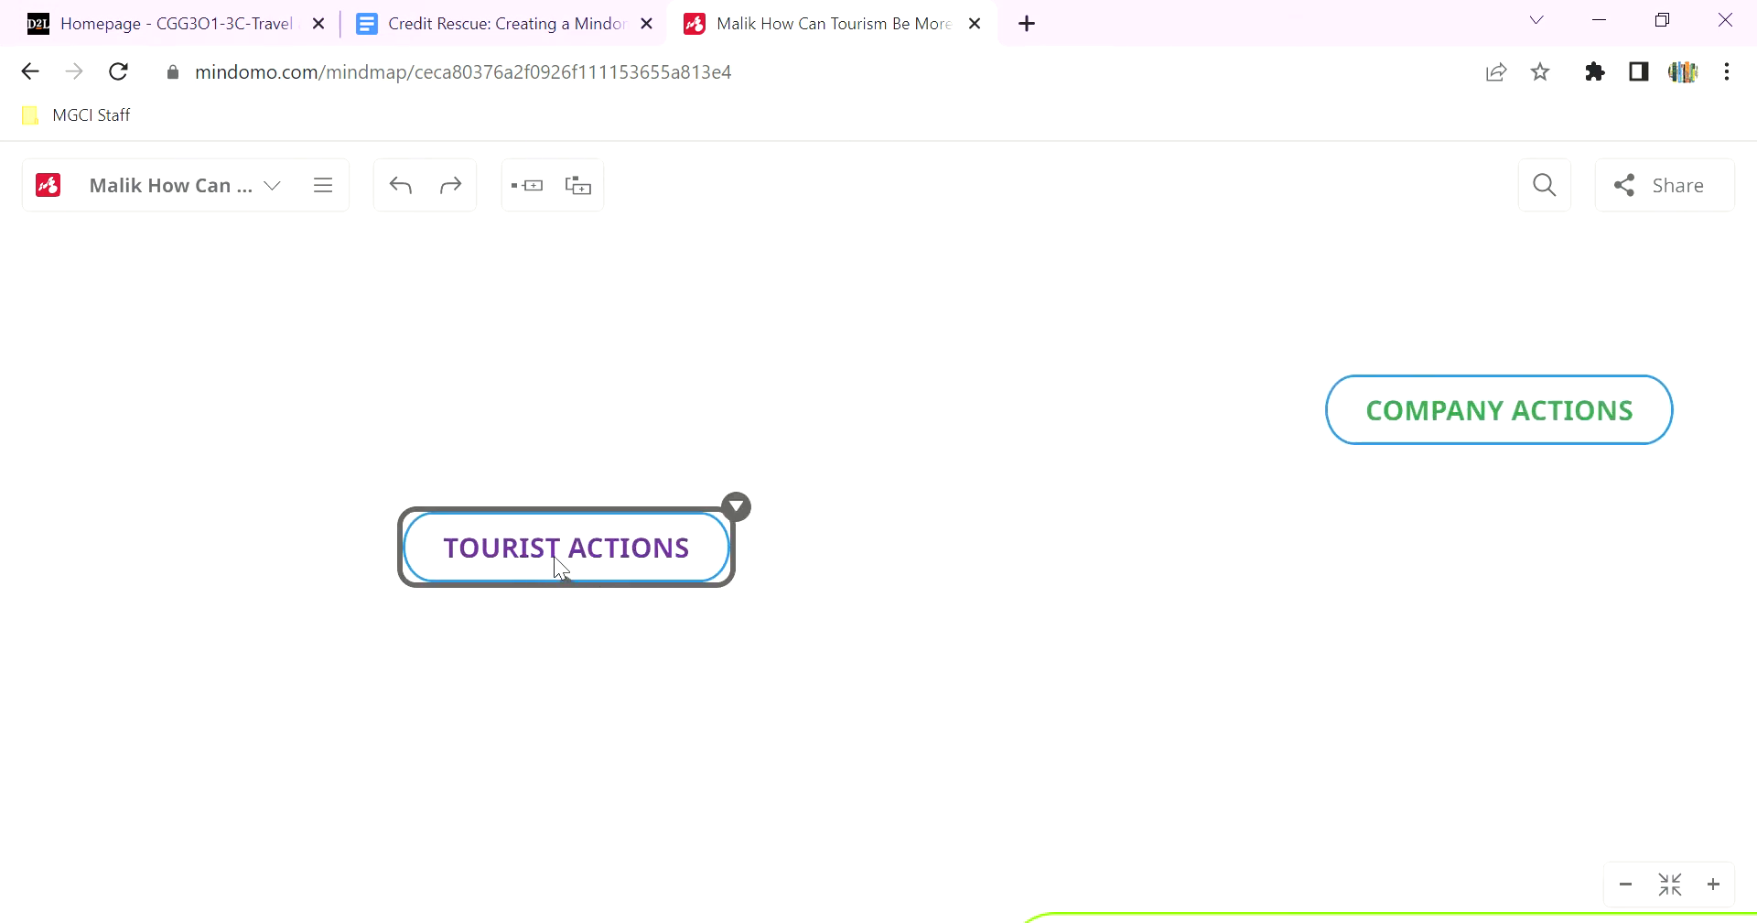
left_click_drag(491, 746, 667, 526)
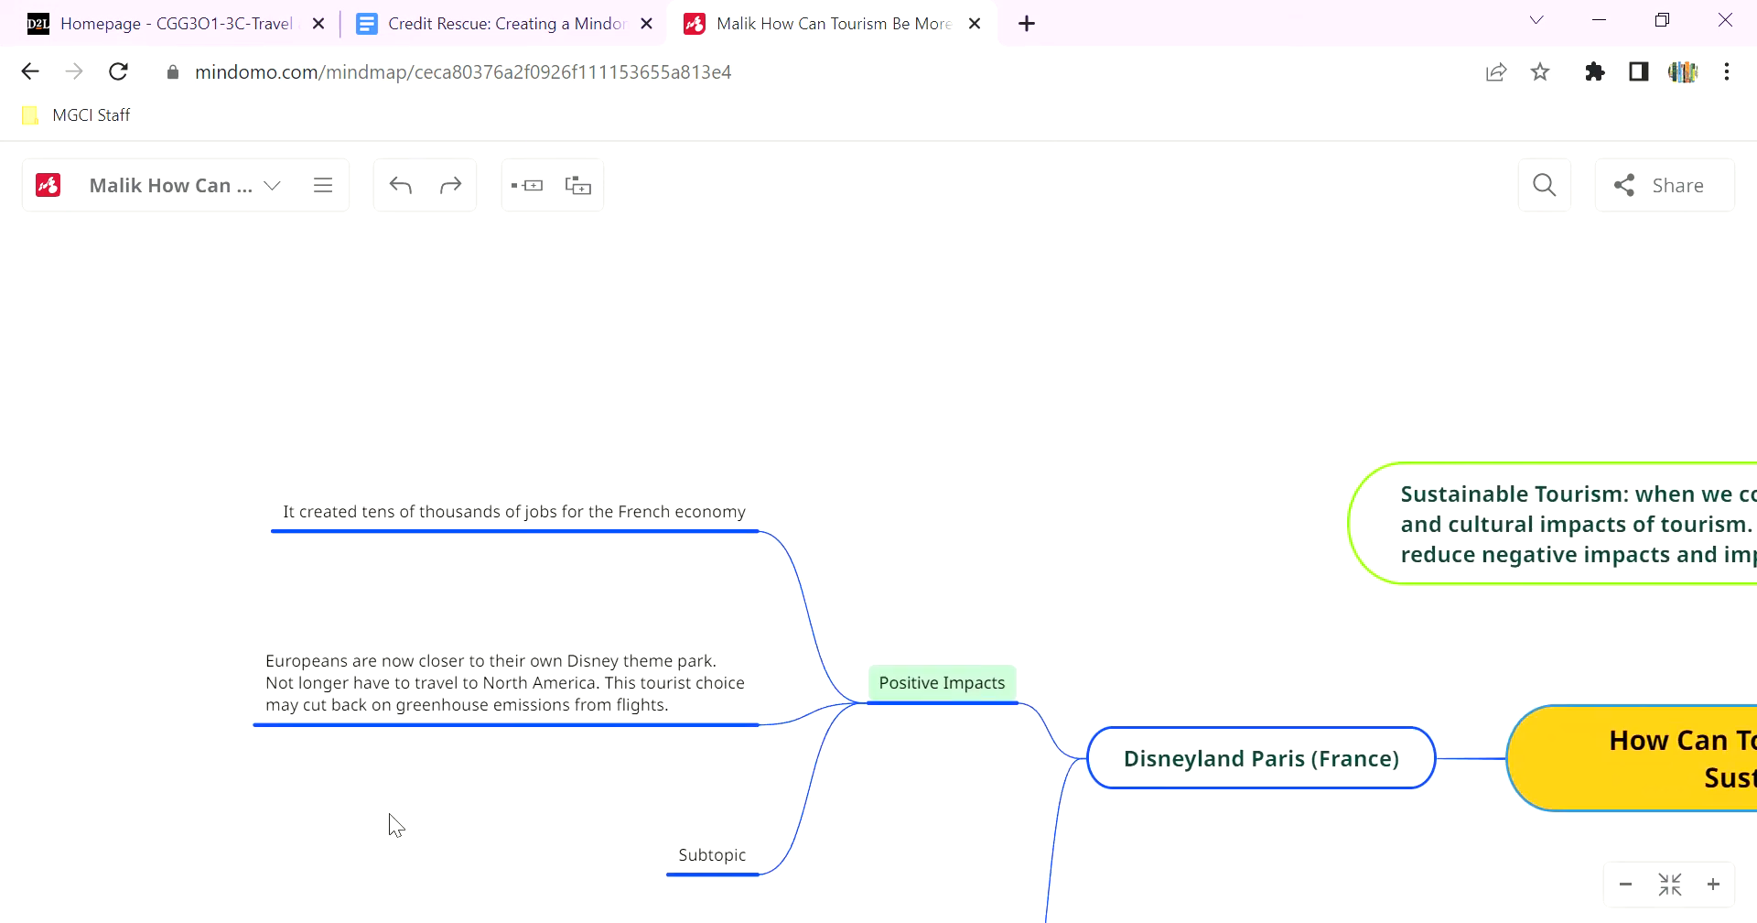
left_click_drag(389, 814, 359, 703)
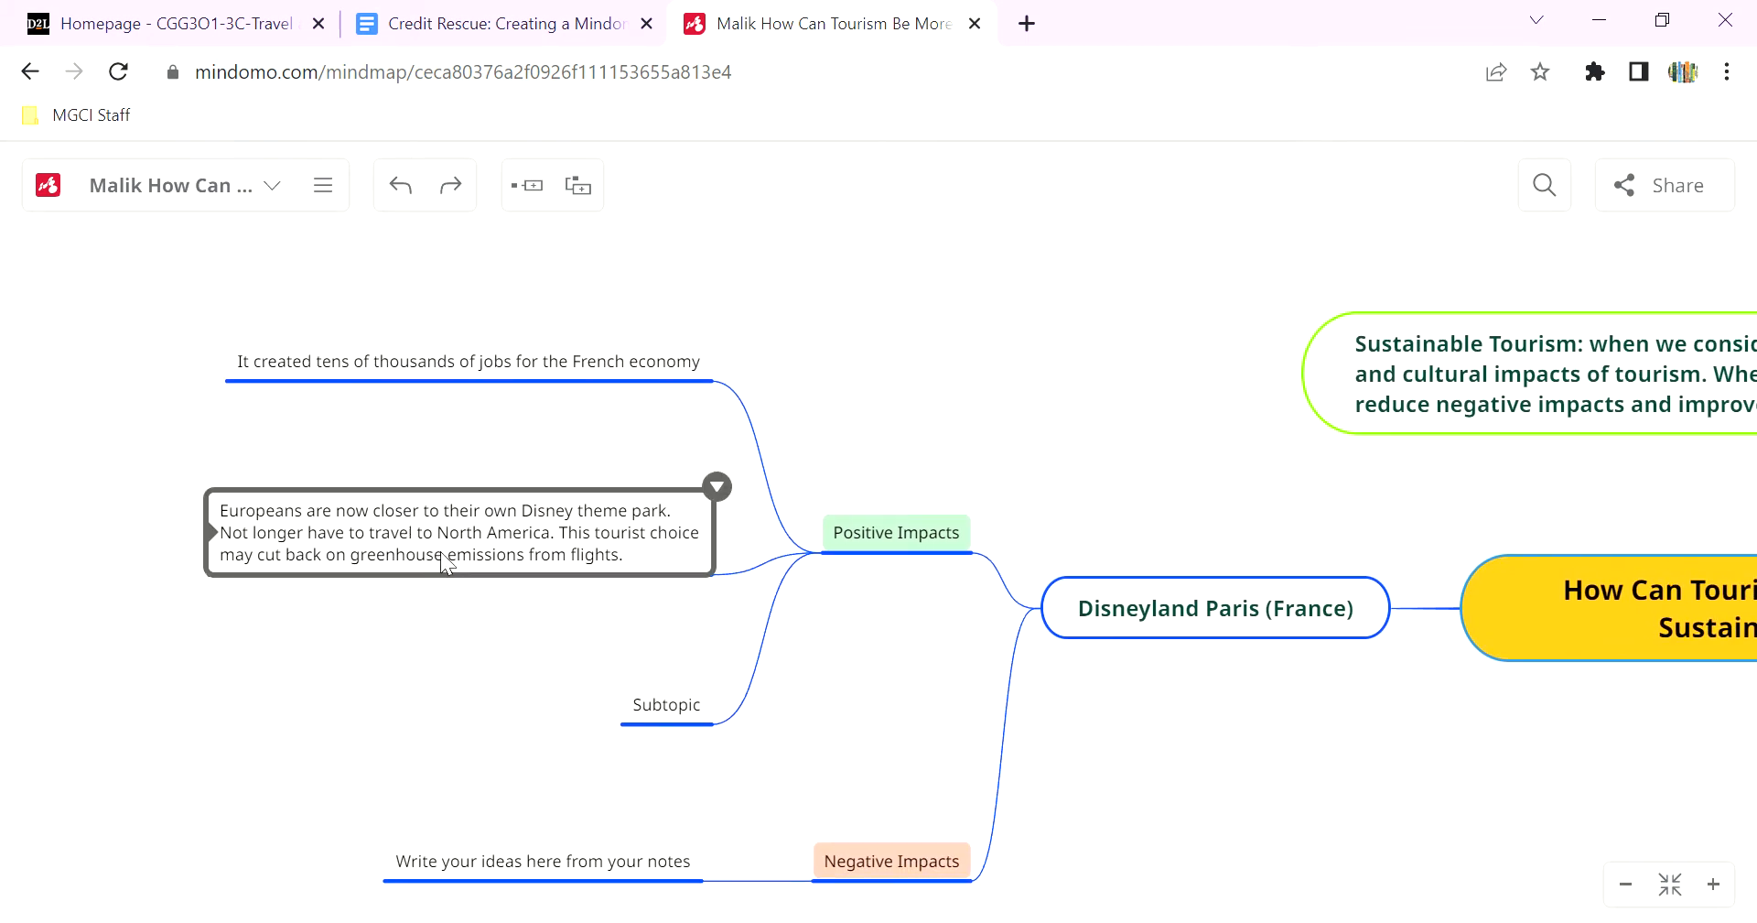
Format the text of the Disney theme park subtopic as purple and bold to match the TOURIST ACTIONS heading.
left_click(659, 561)
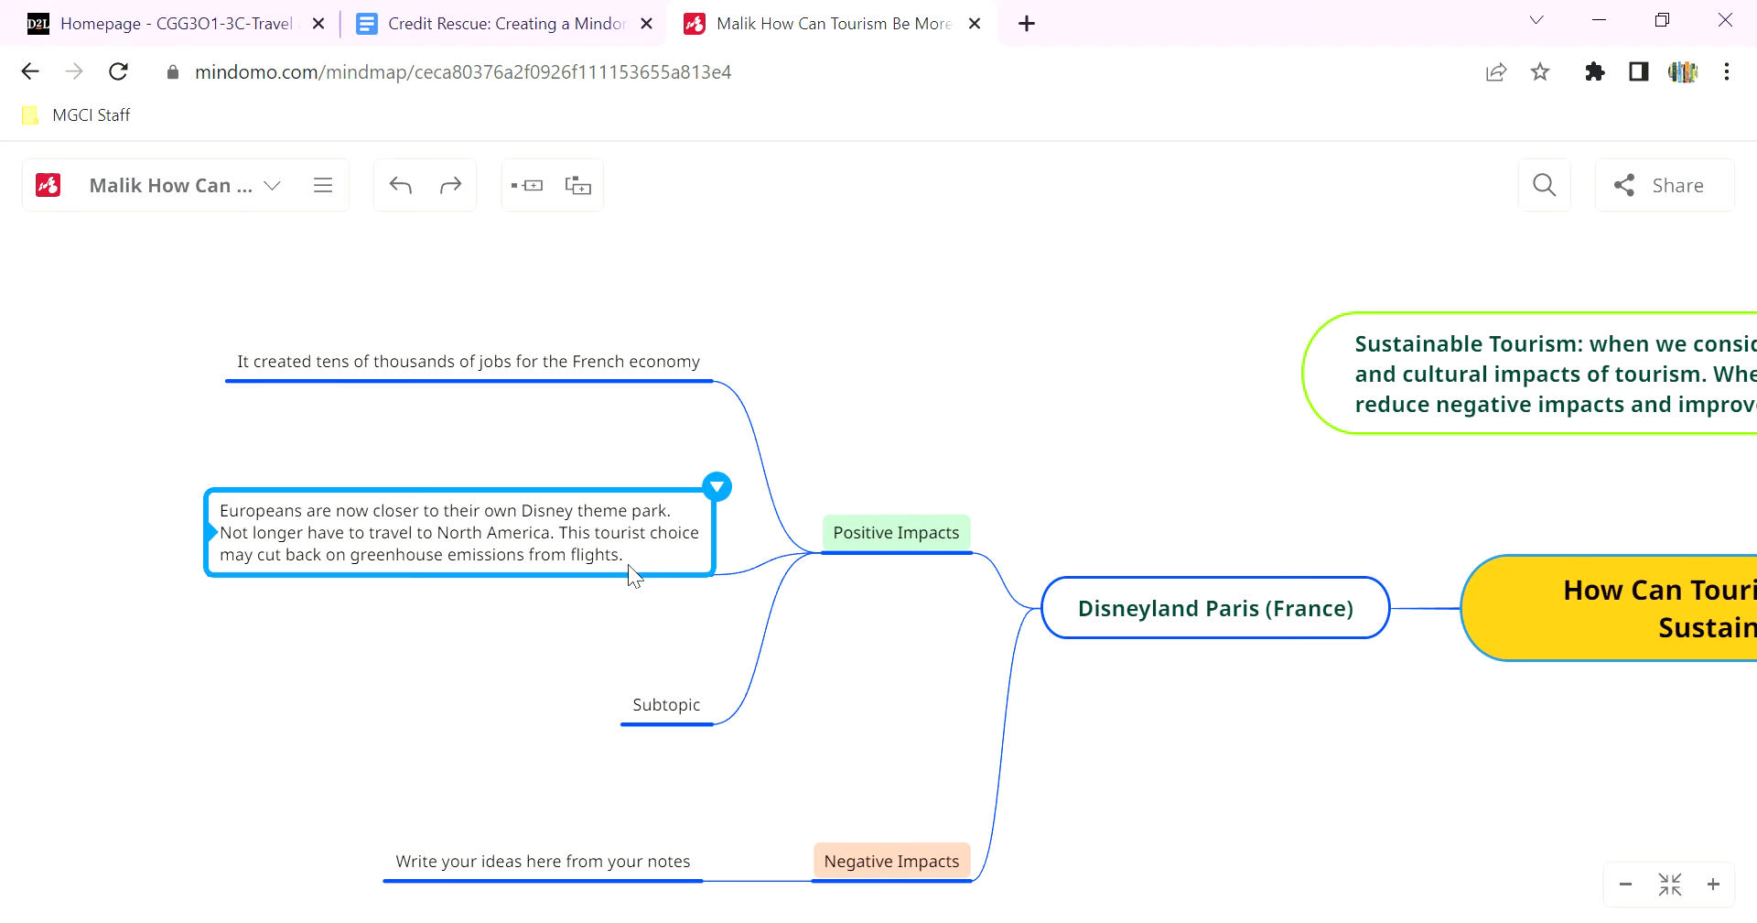
left_click_drag(629, 557, 644, 573)
double_click(236, 525)
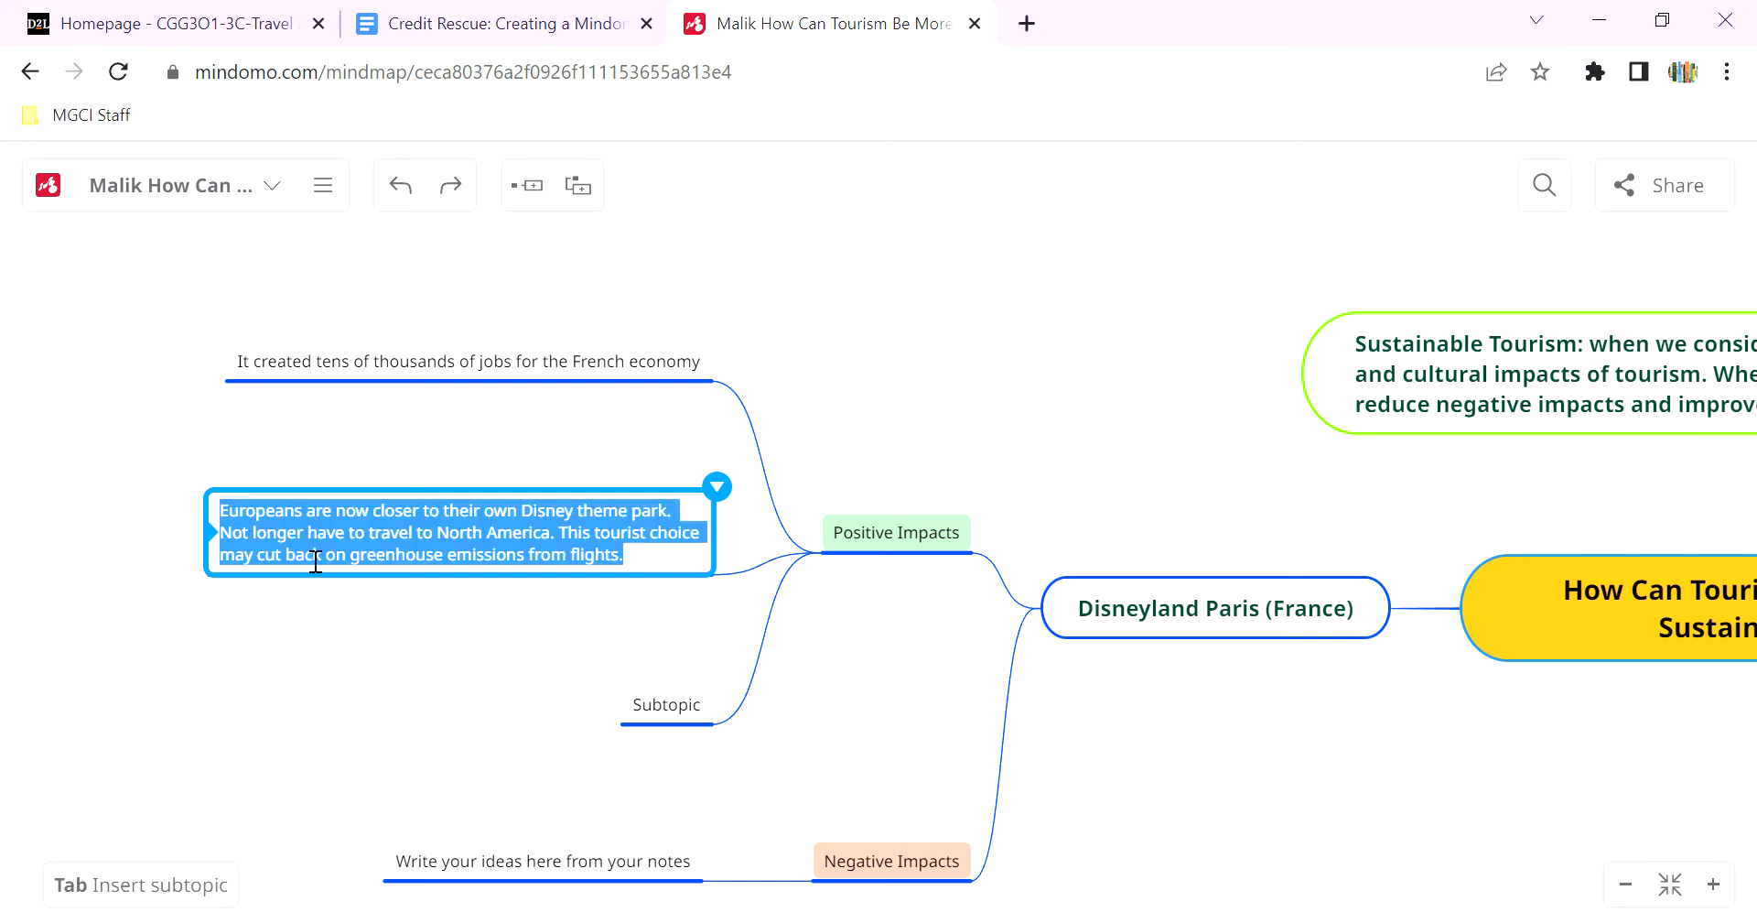
left_click(718, 485)
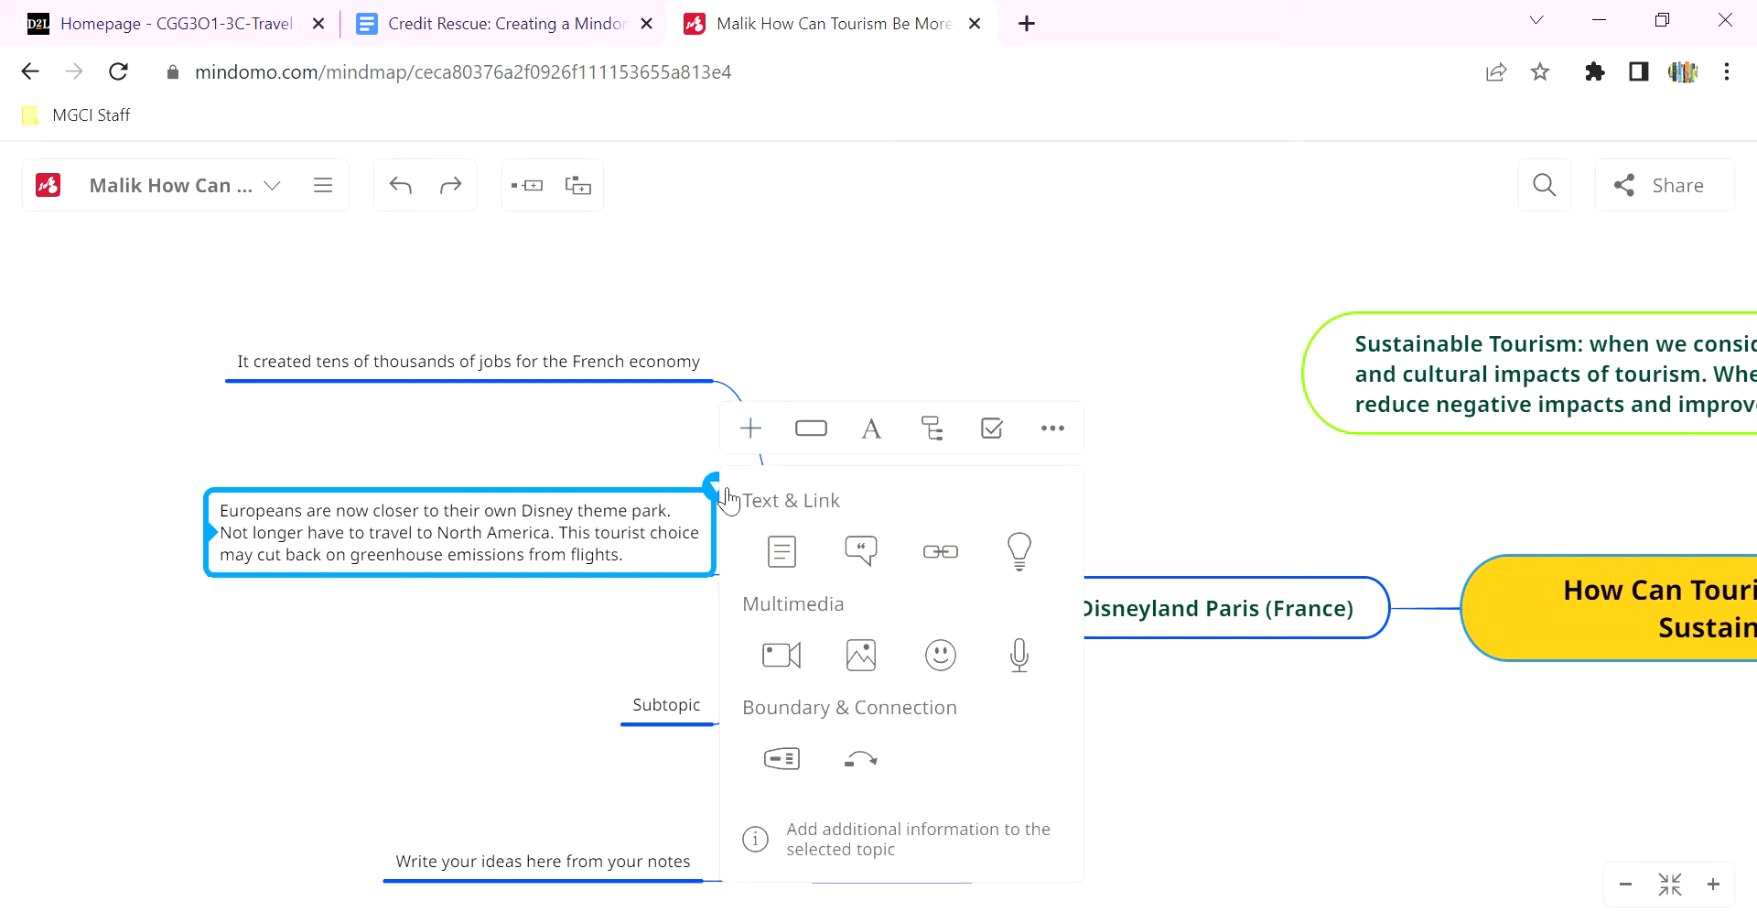
left_click(883, 437)
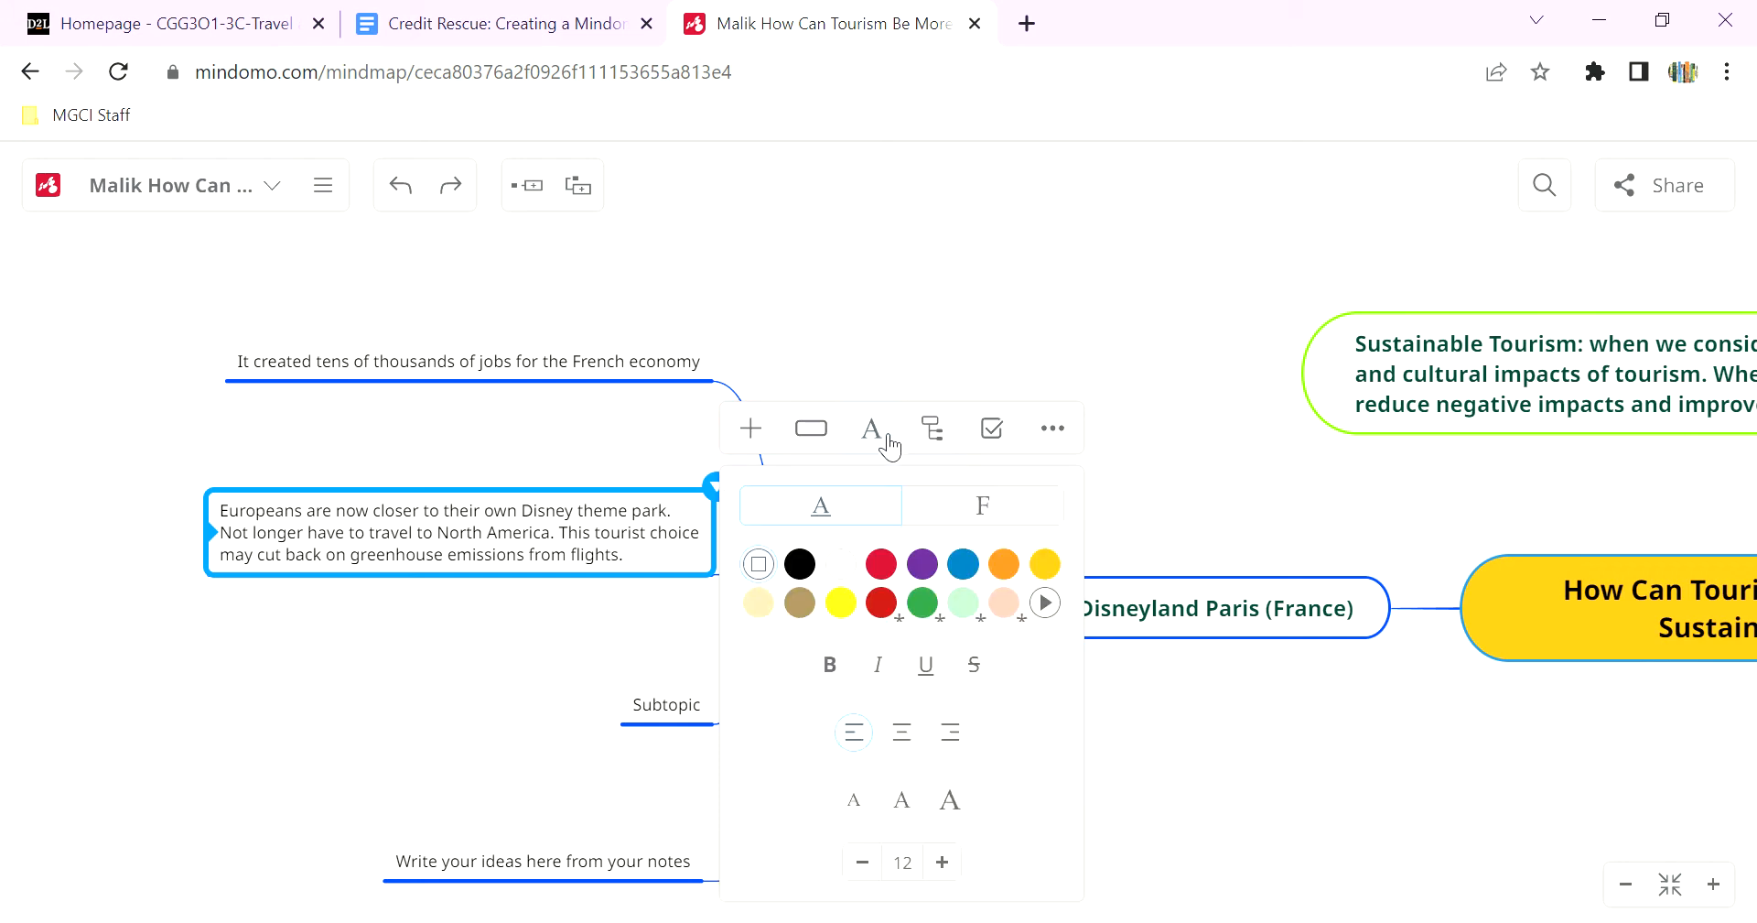
left_click(923, 564)
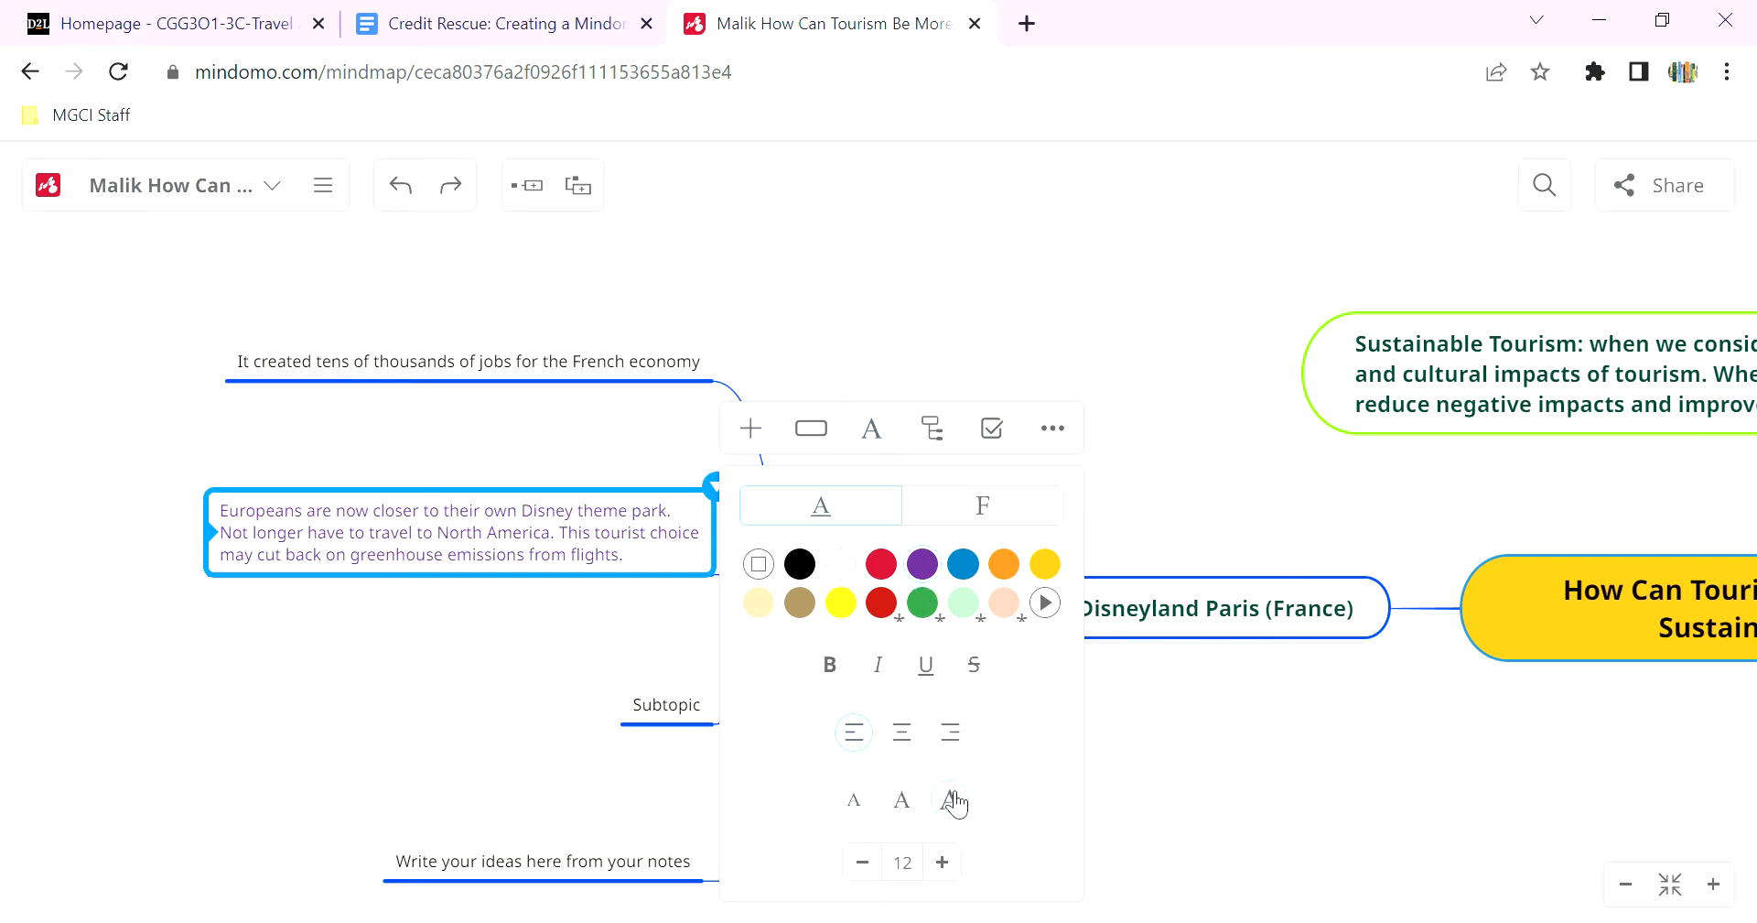
left_click(829, 665)
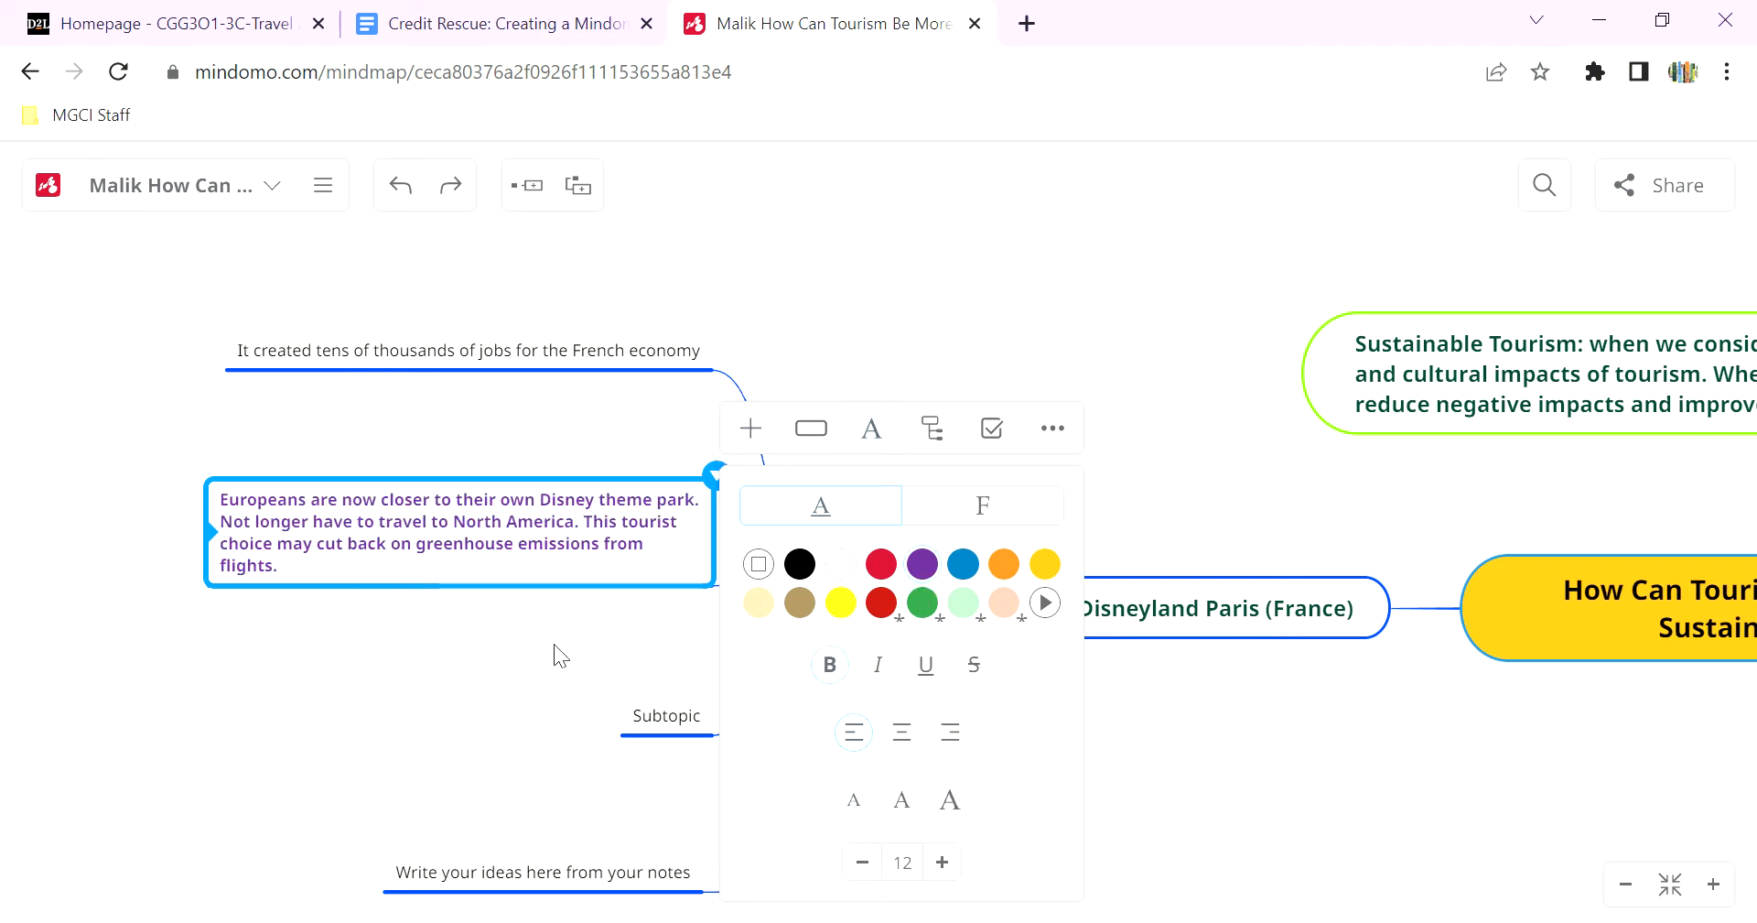
left_click(504, 691)
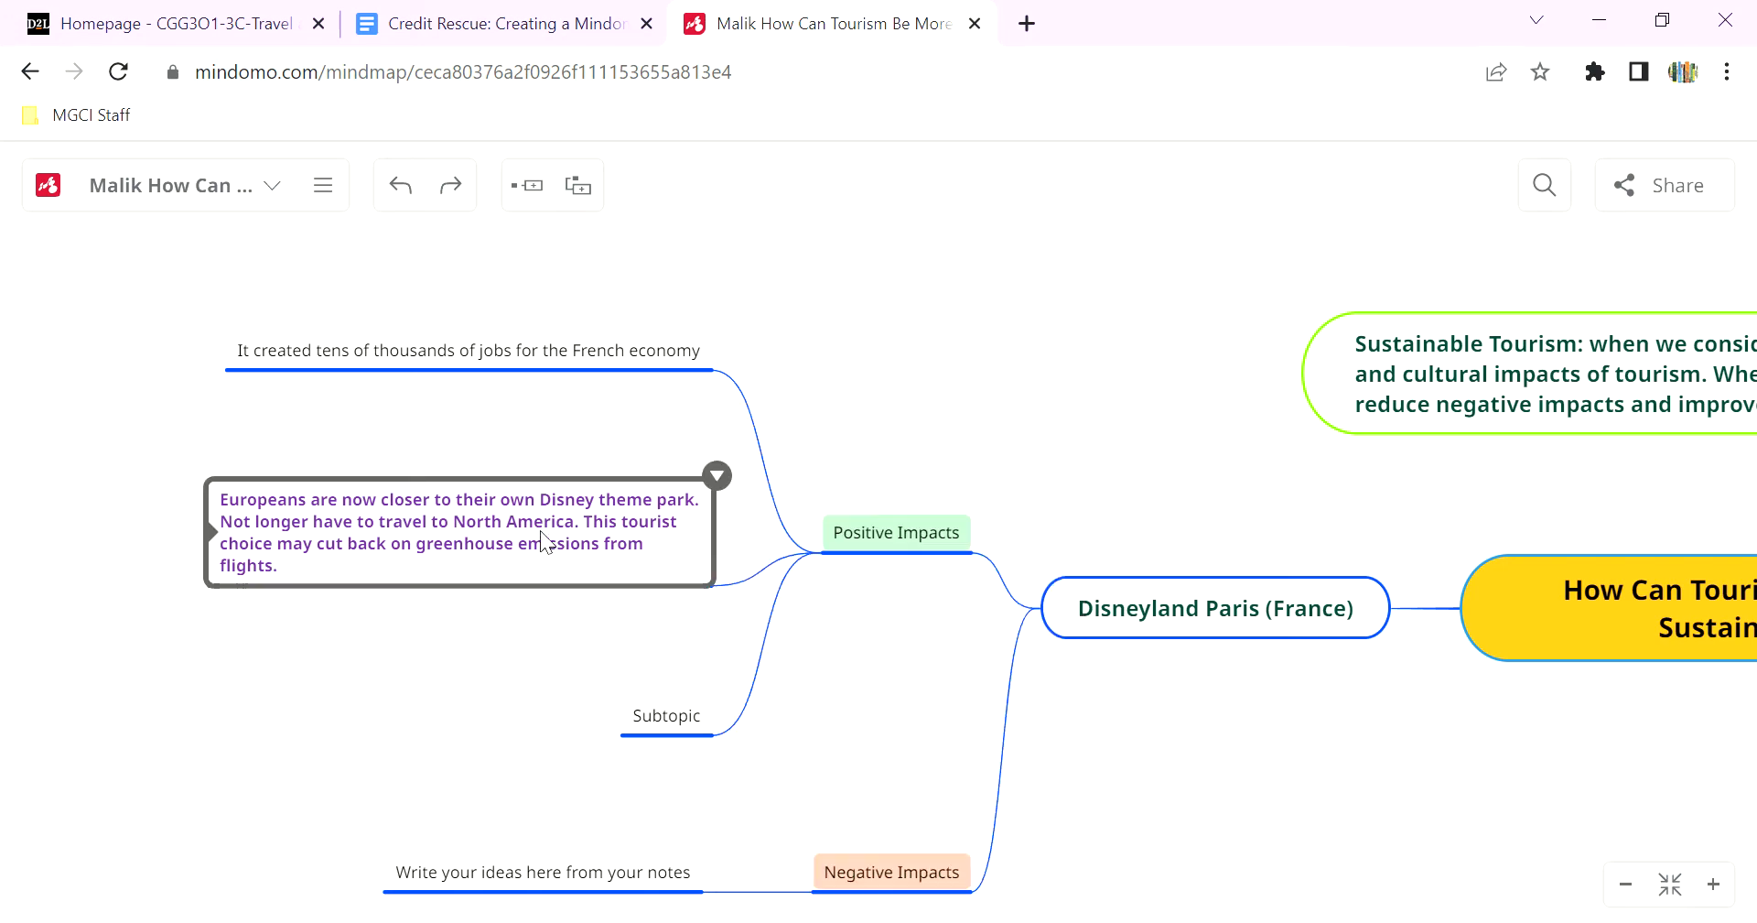
left_click_drag(777, 248, 766, 660)
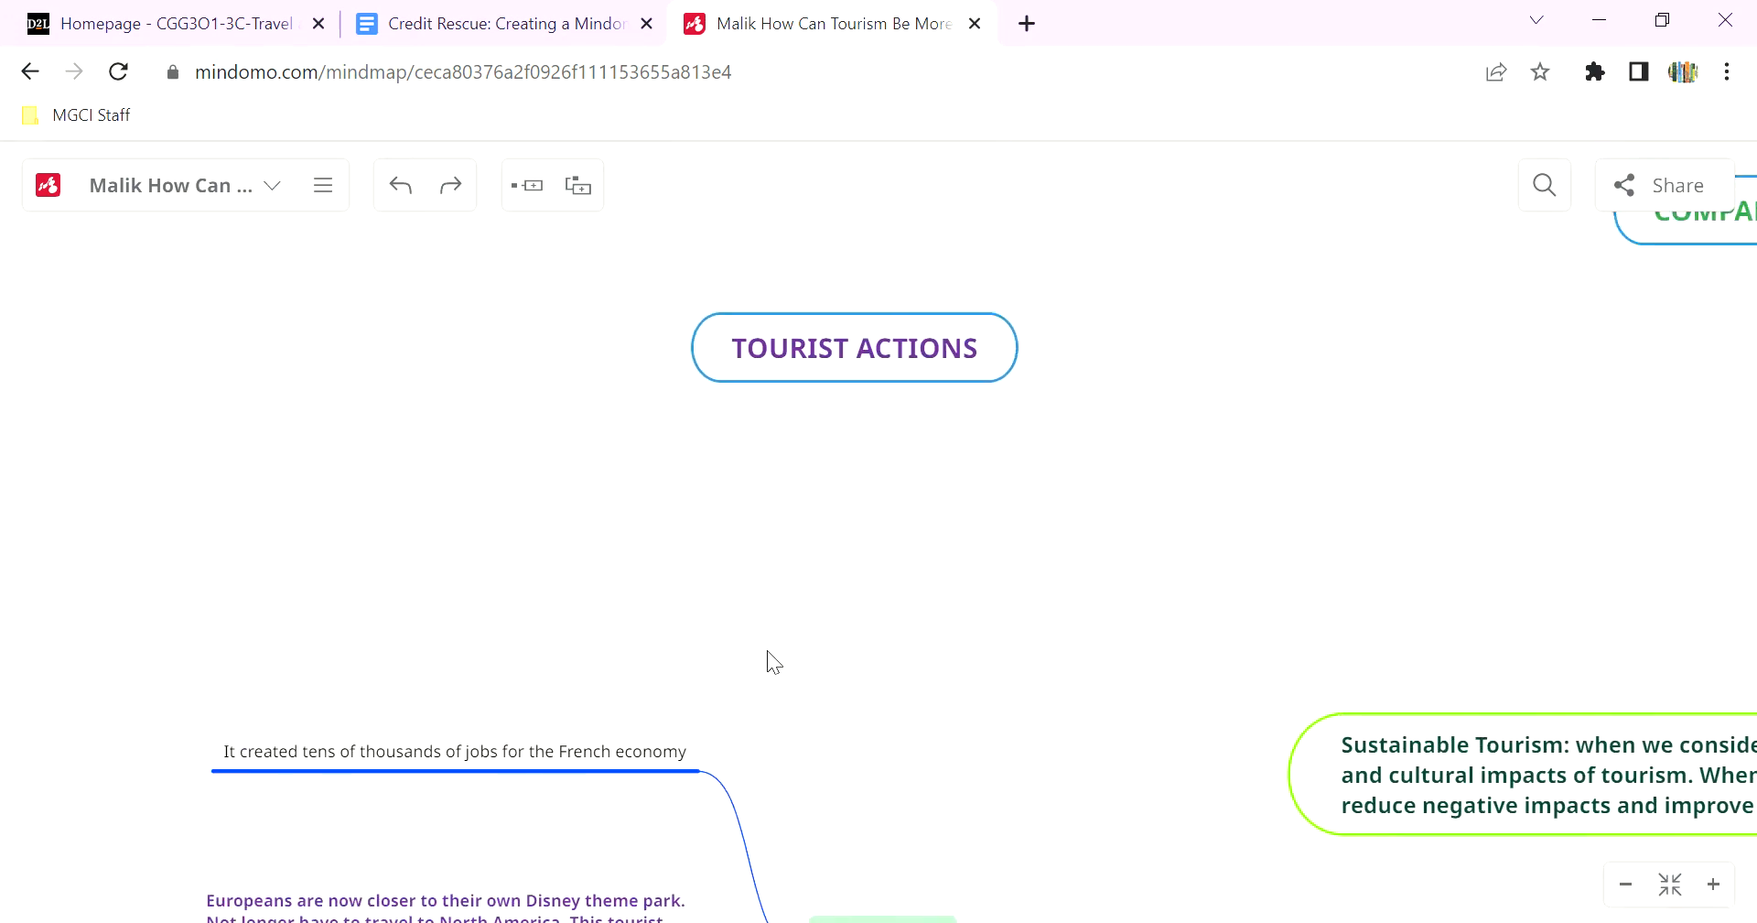
Format the French economy jobs subtopic under Positive Impacts as green and bold text.
left_click_drag(699, 584, 585, 344)
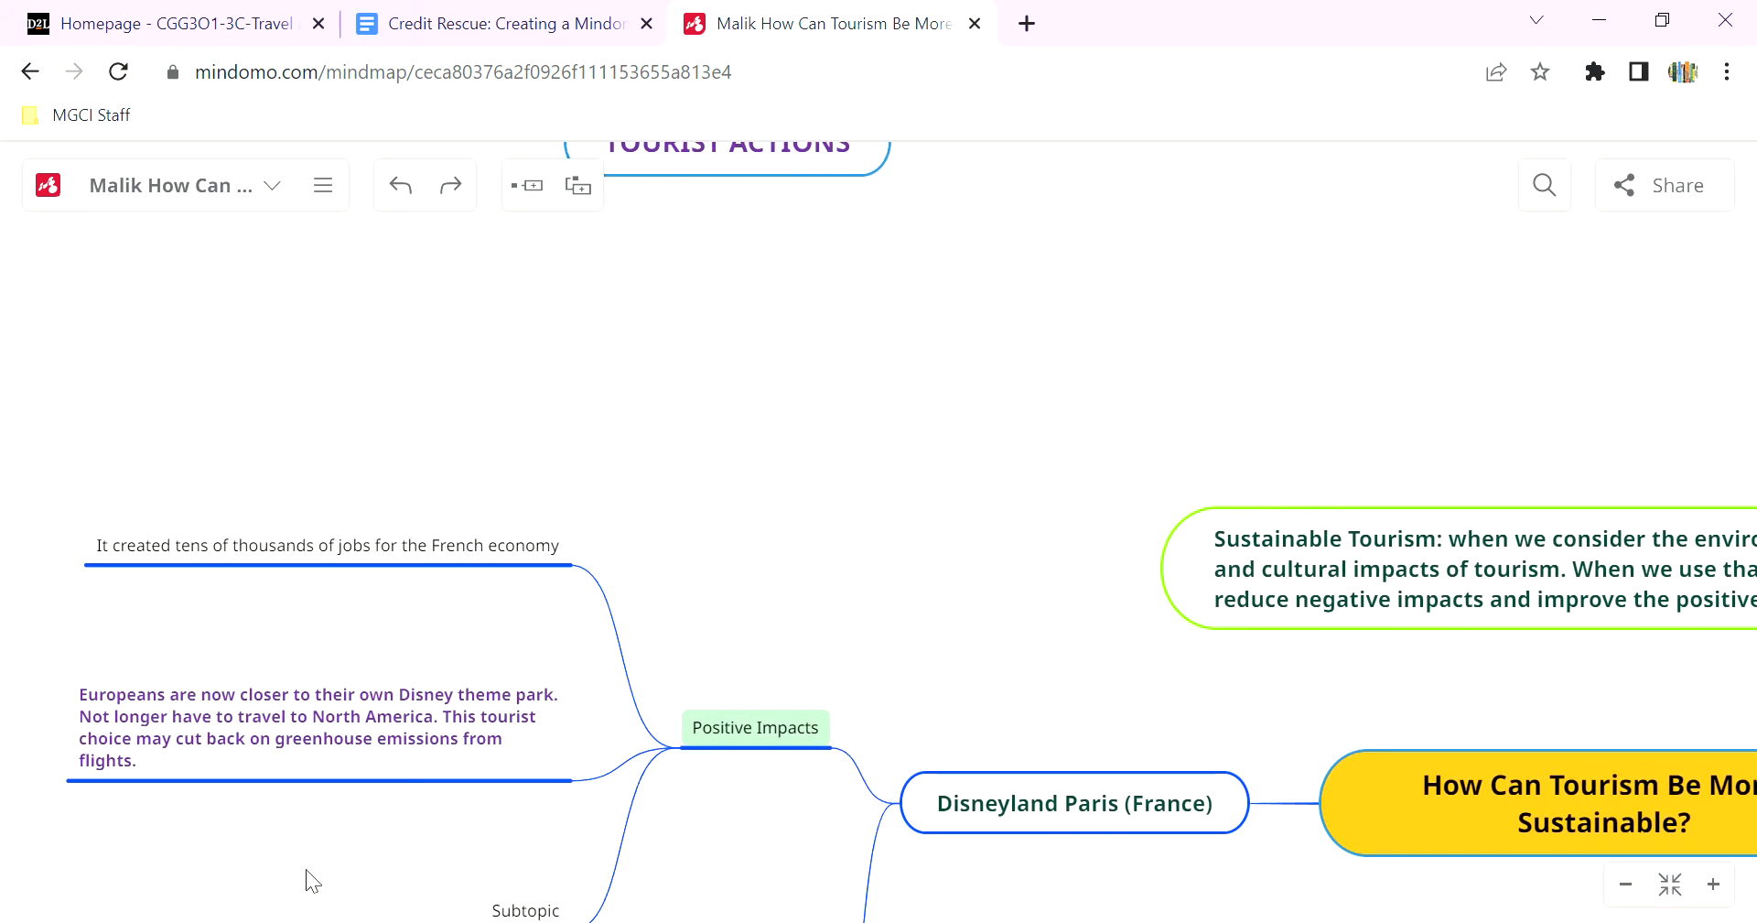
left_click(409, 646)
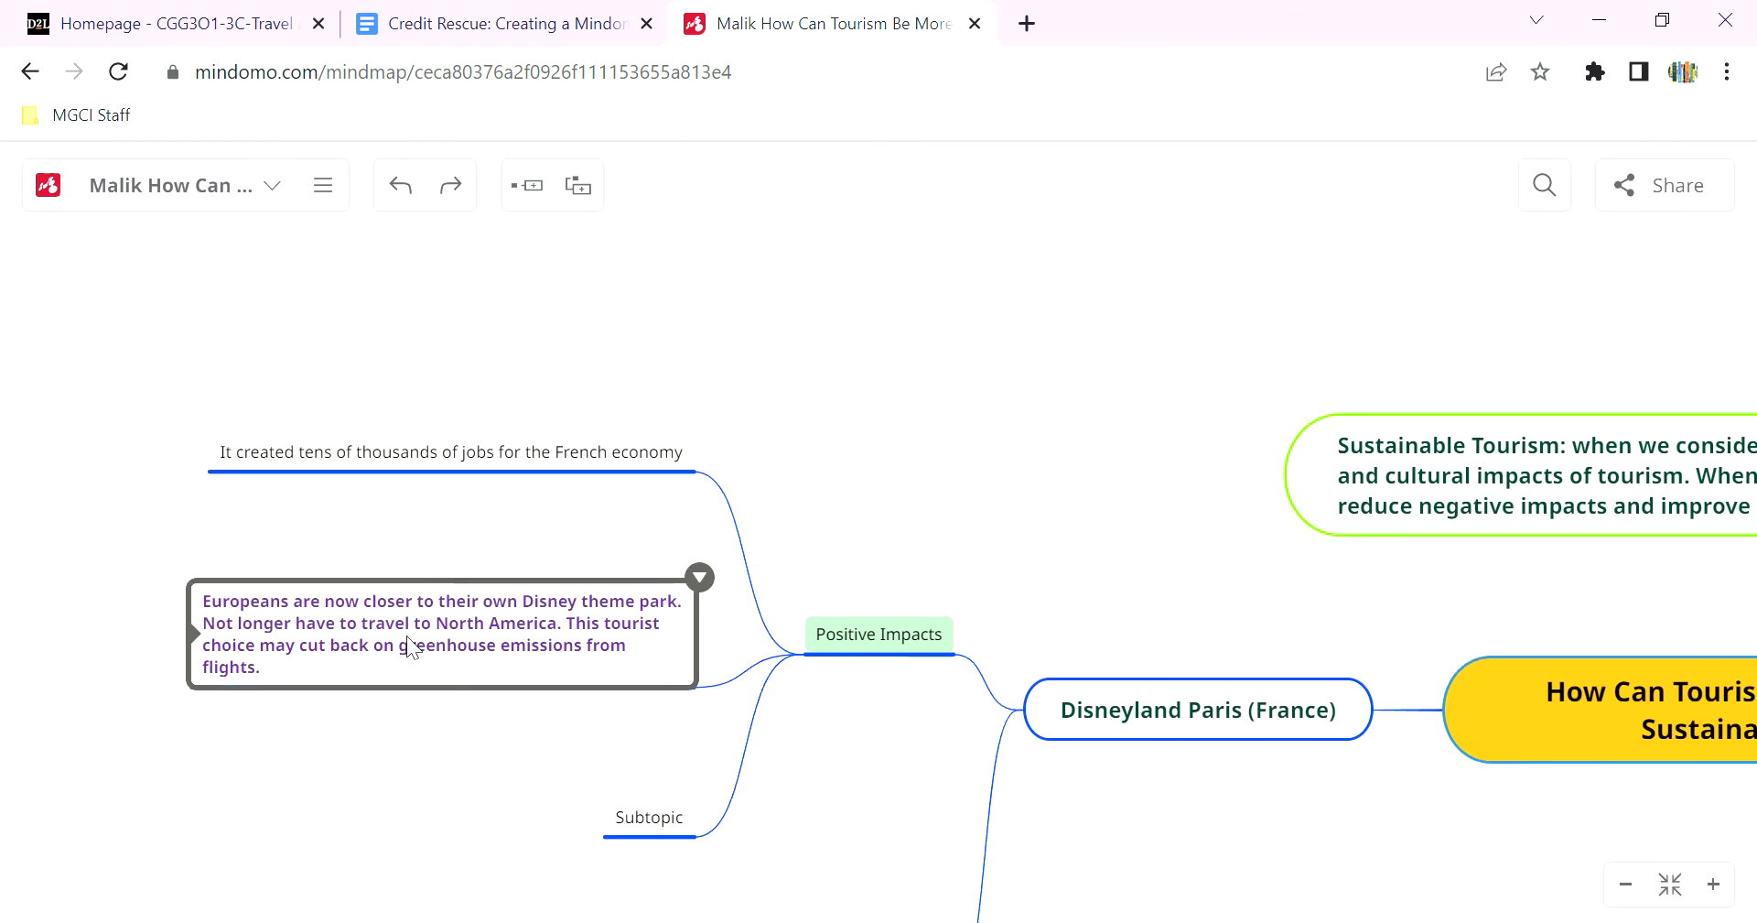
left_click(439, 463)
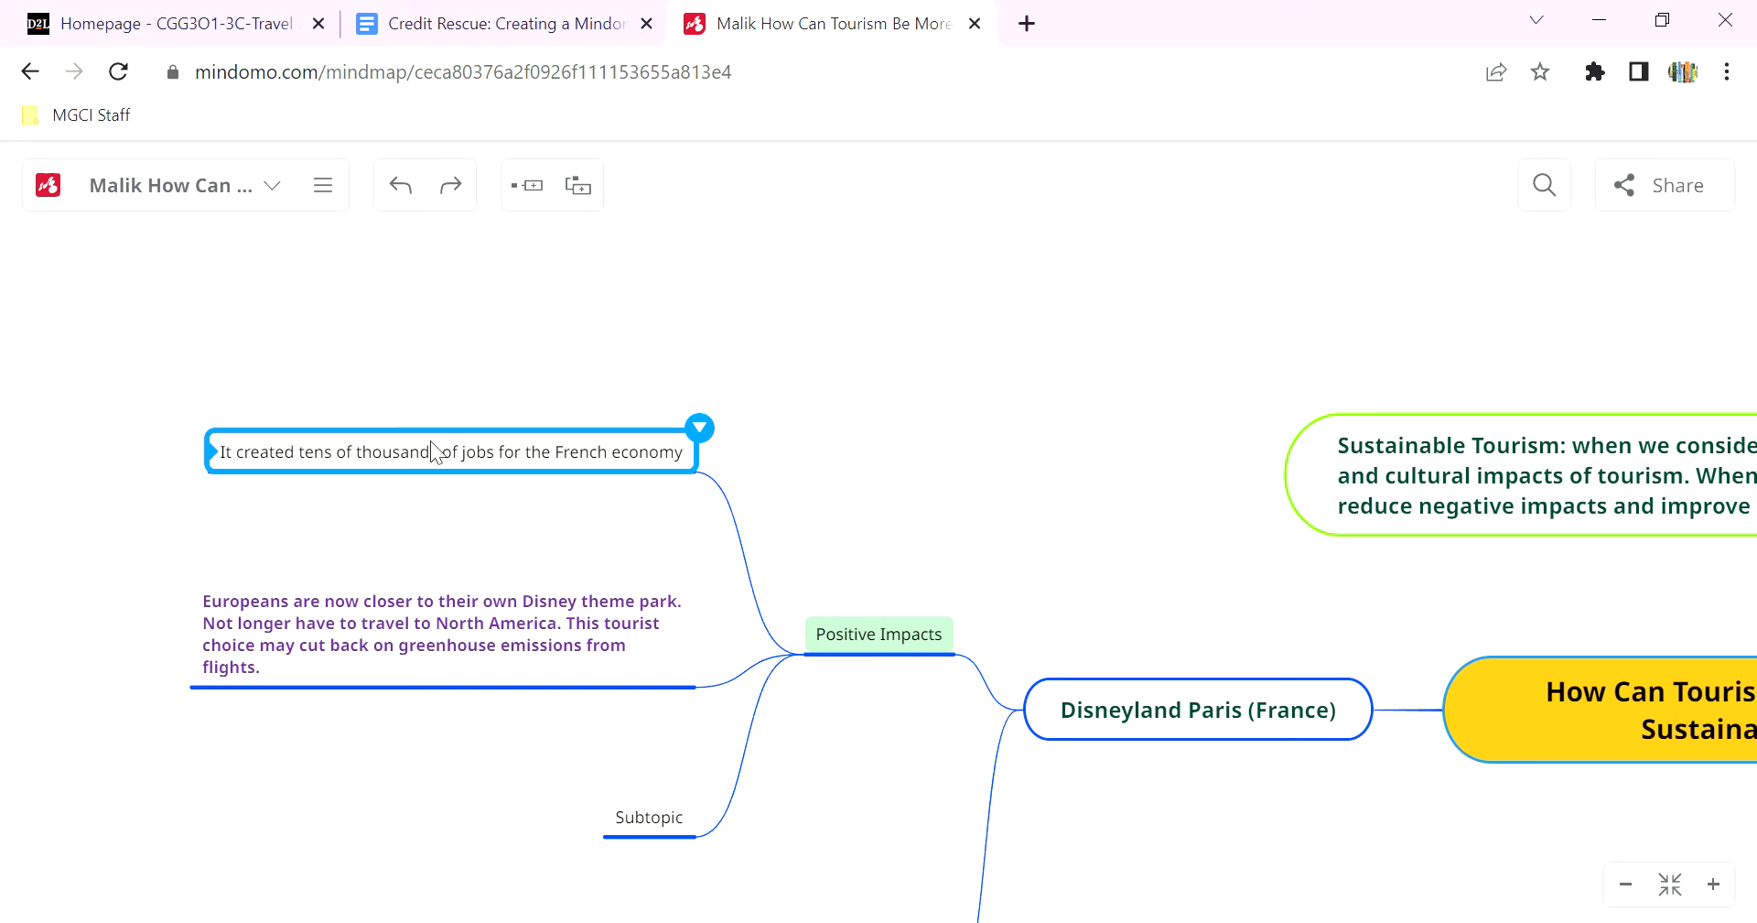
double_click(366, 452)
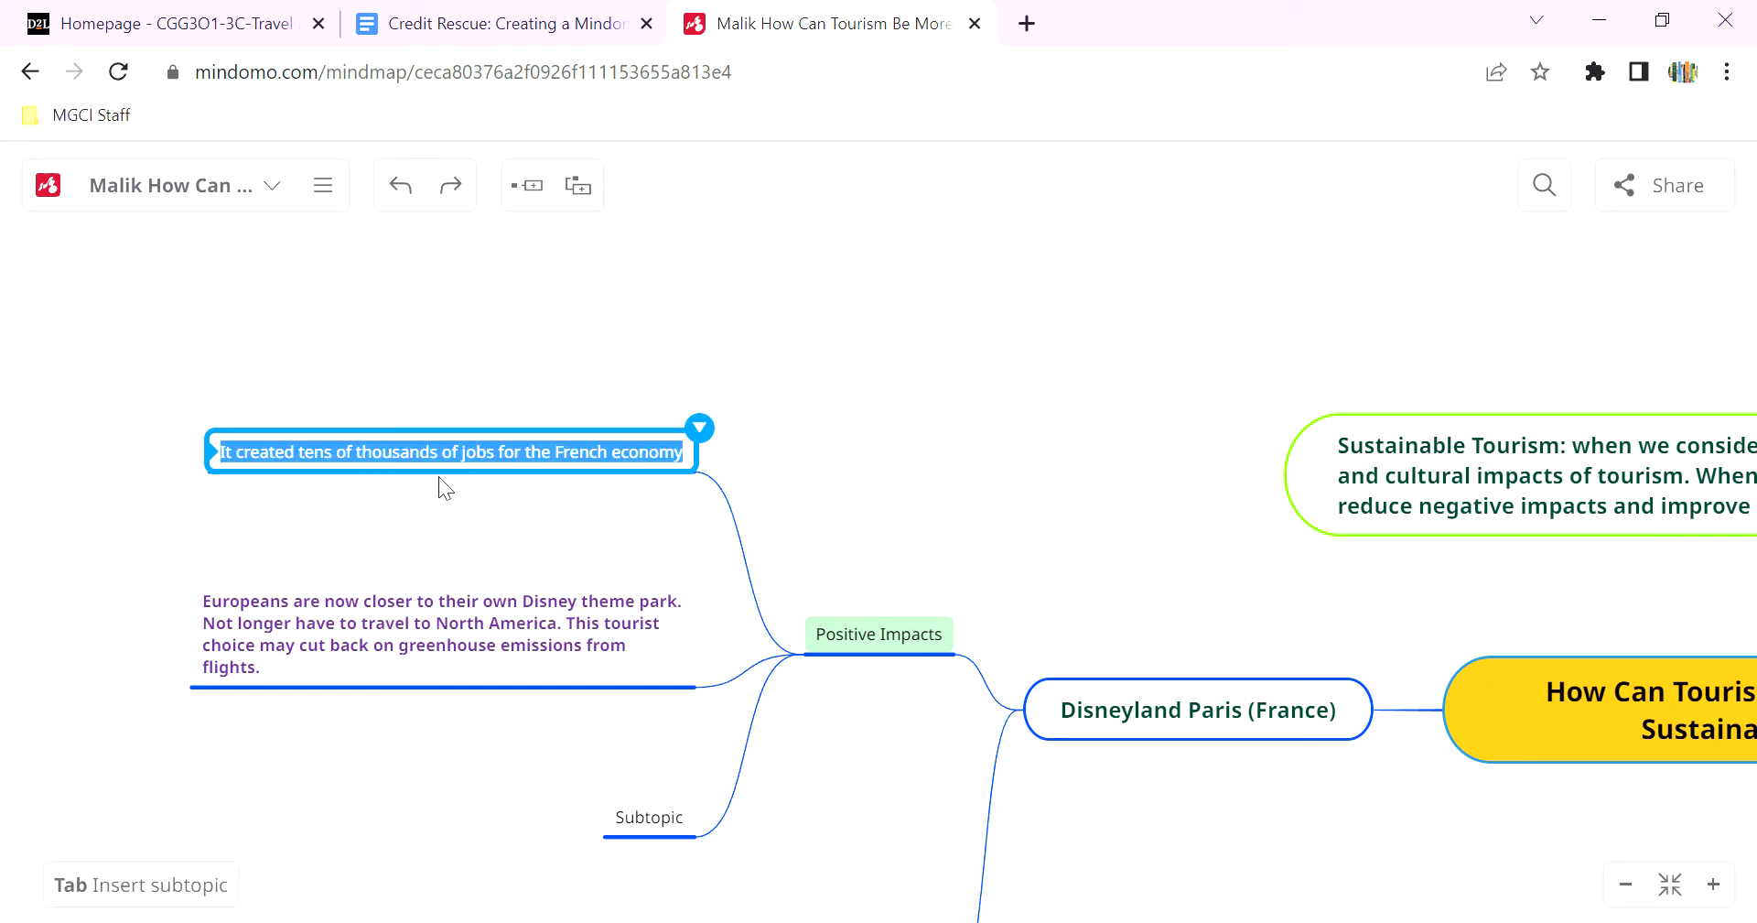
left_click(700, 428)
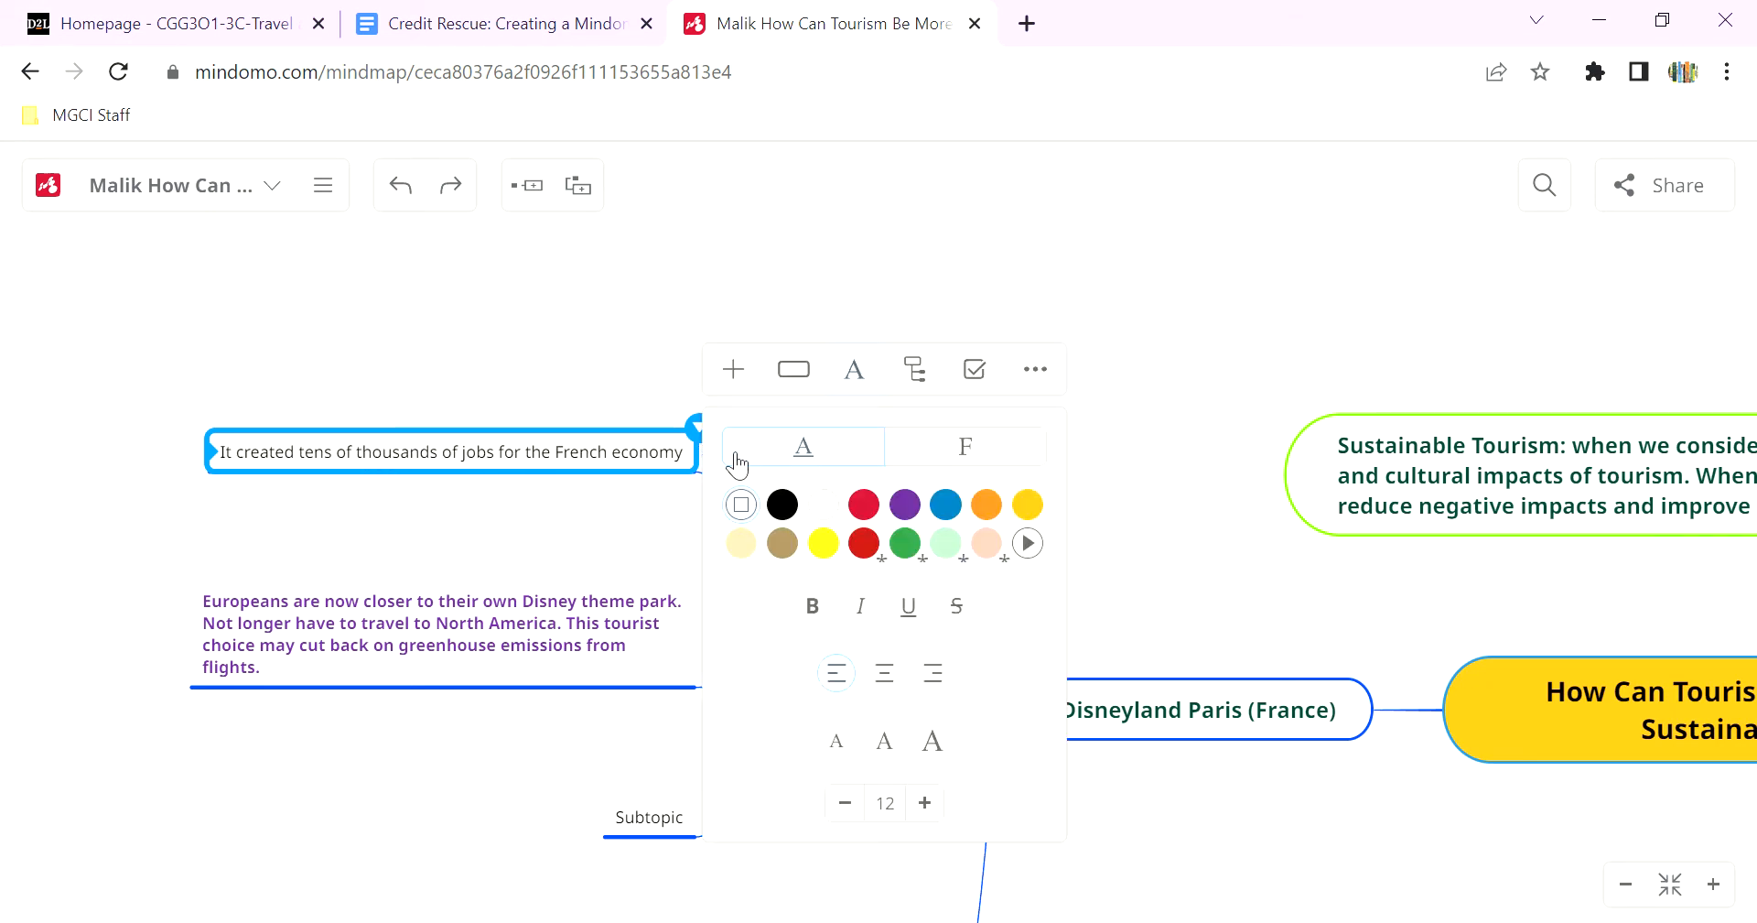
left_click(905, 542)
left_click(812, 606)
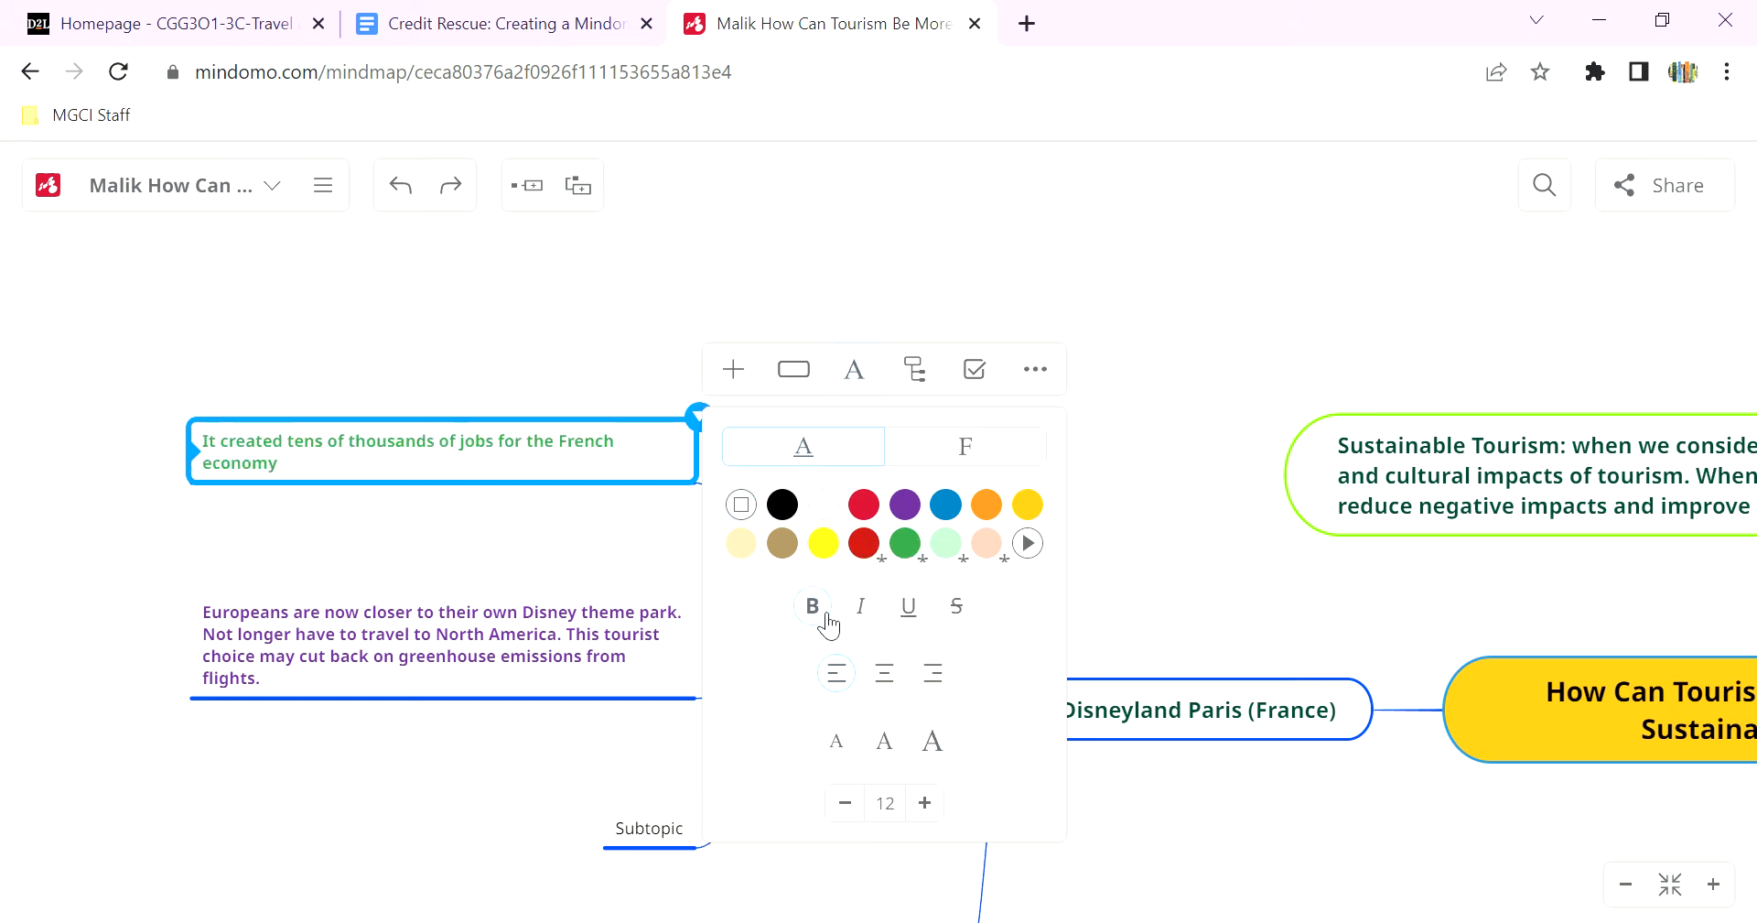
left_click(506, 542)
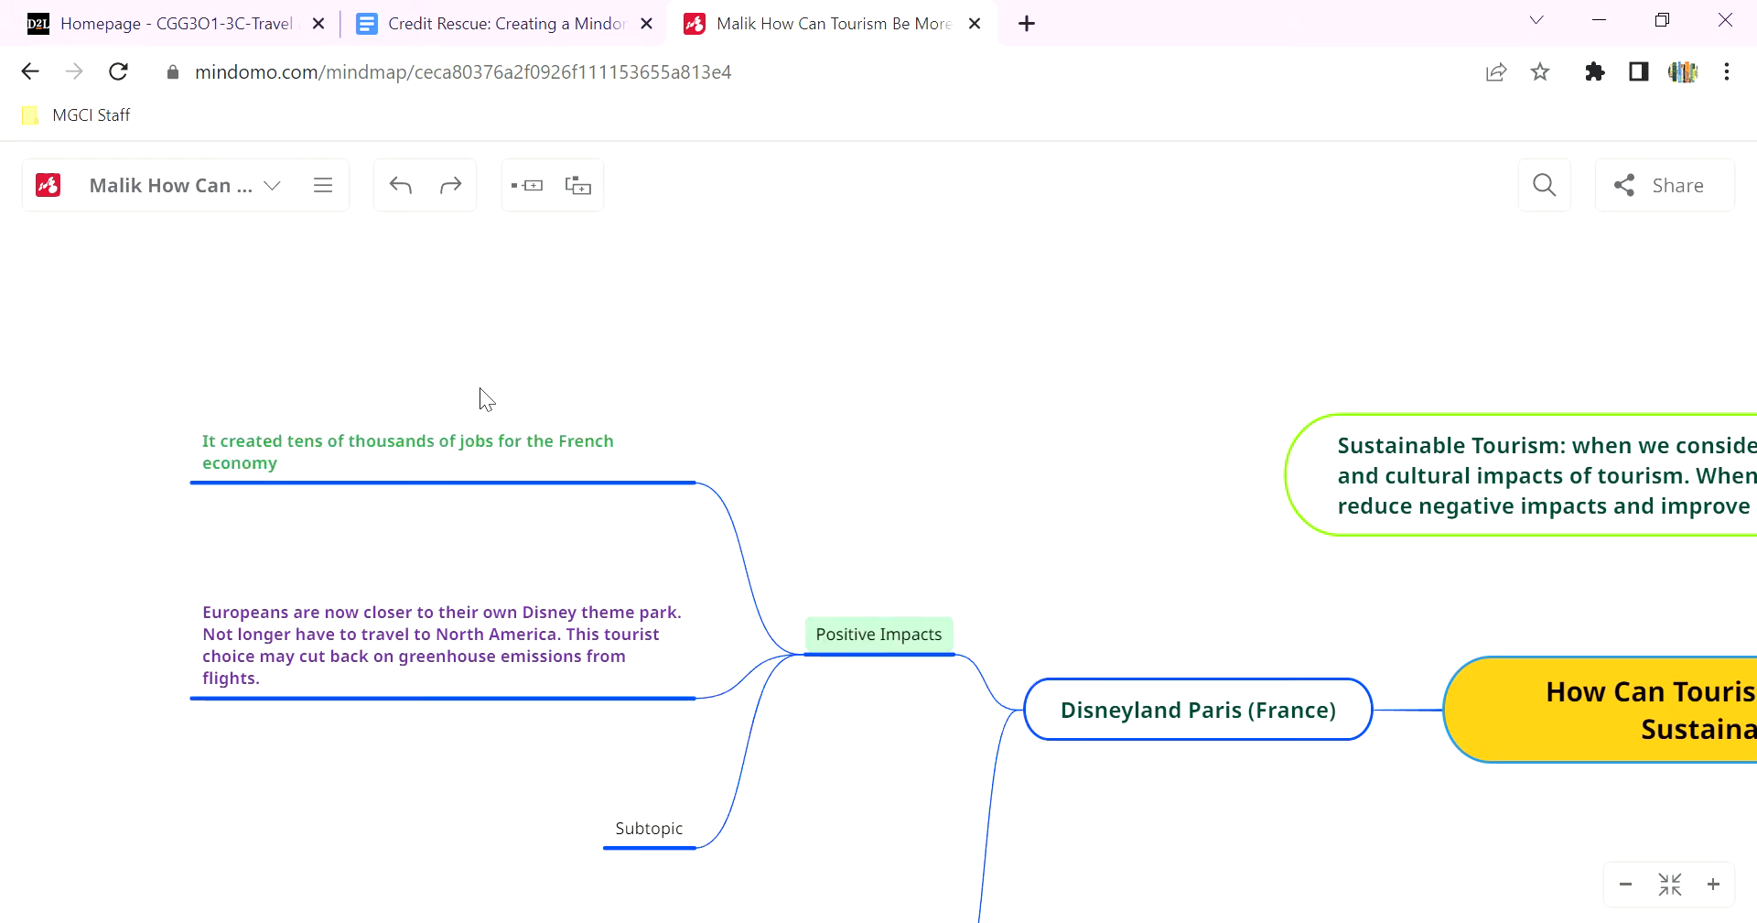
left_click_drag(934, 315, 809, 472)
left_click_drag(277, 678, 445, 612)
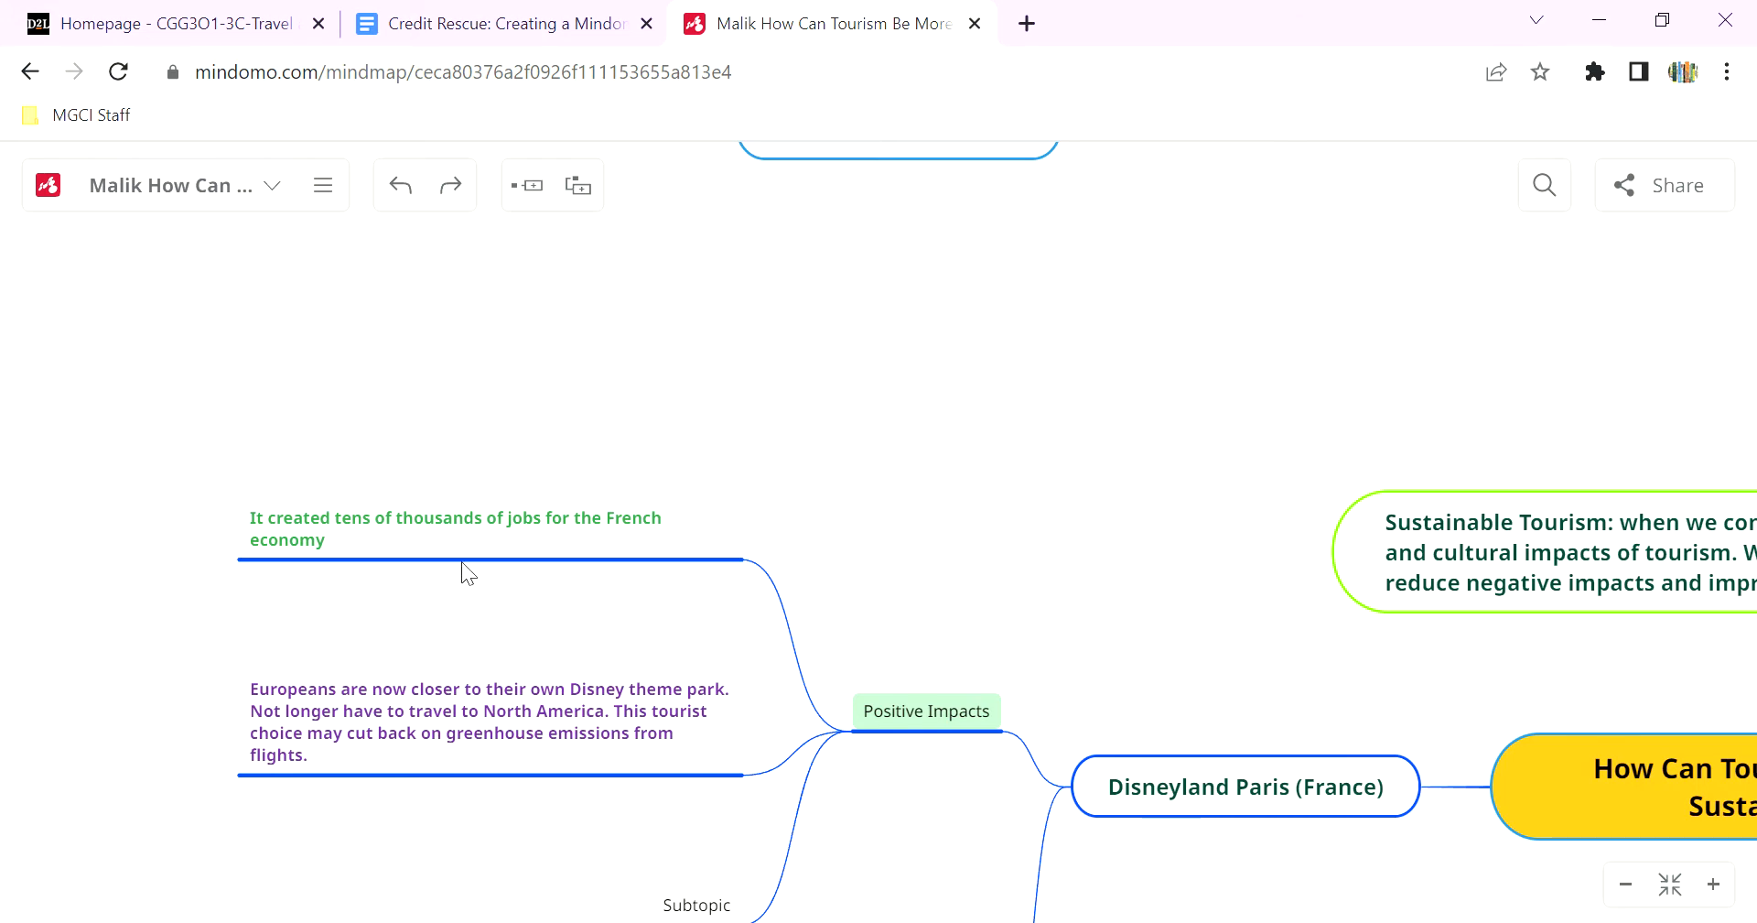
left_click_drag(1196, 283, 952, 348)
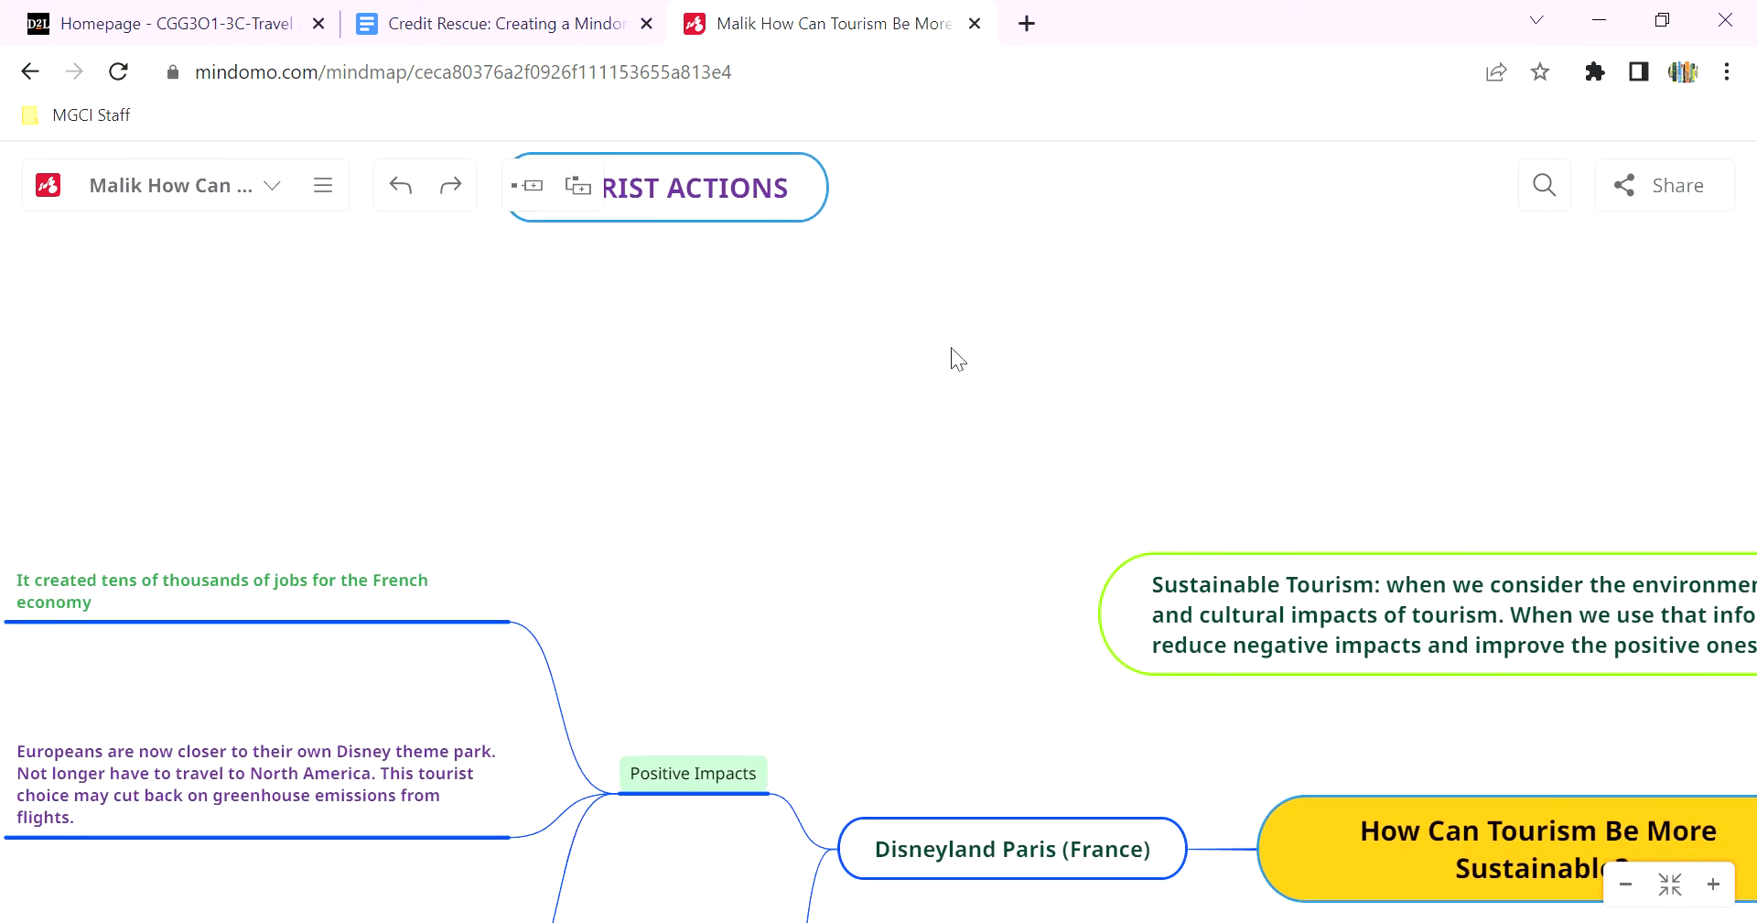
left_click_drag(331, 685, 490, 619)
left_click_drag(812, 541, 745, 439)
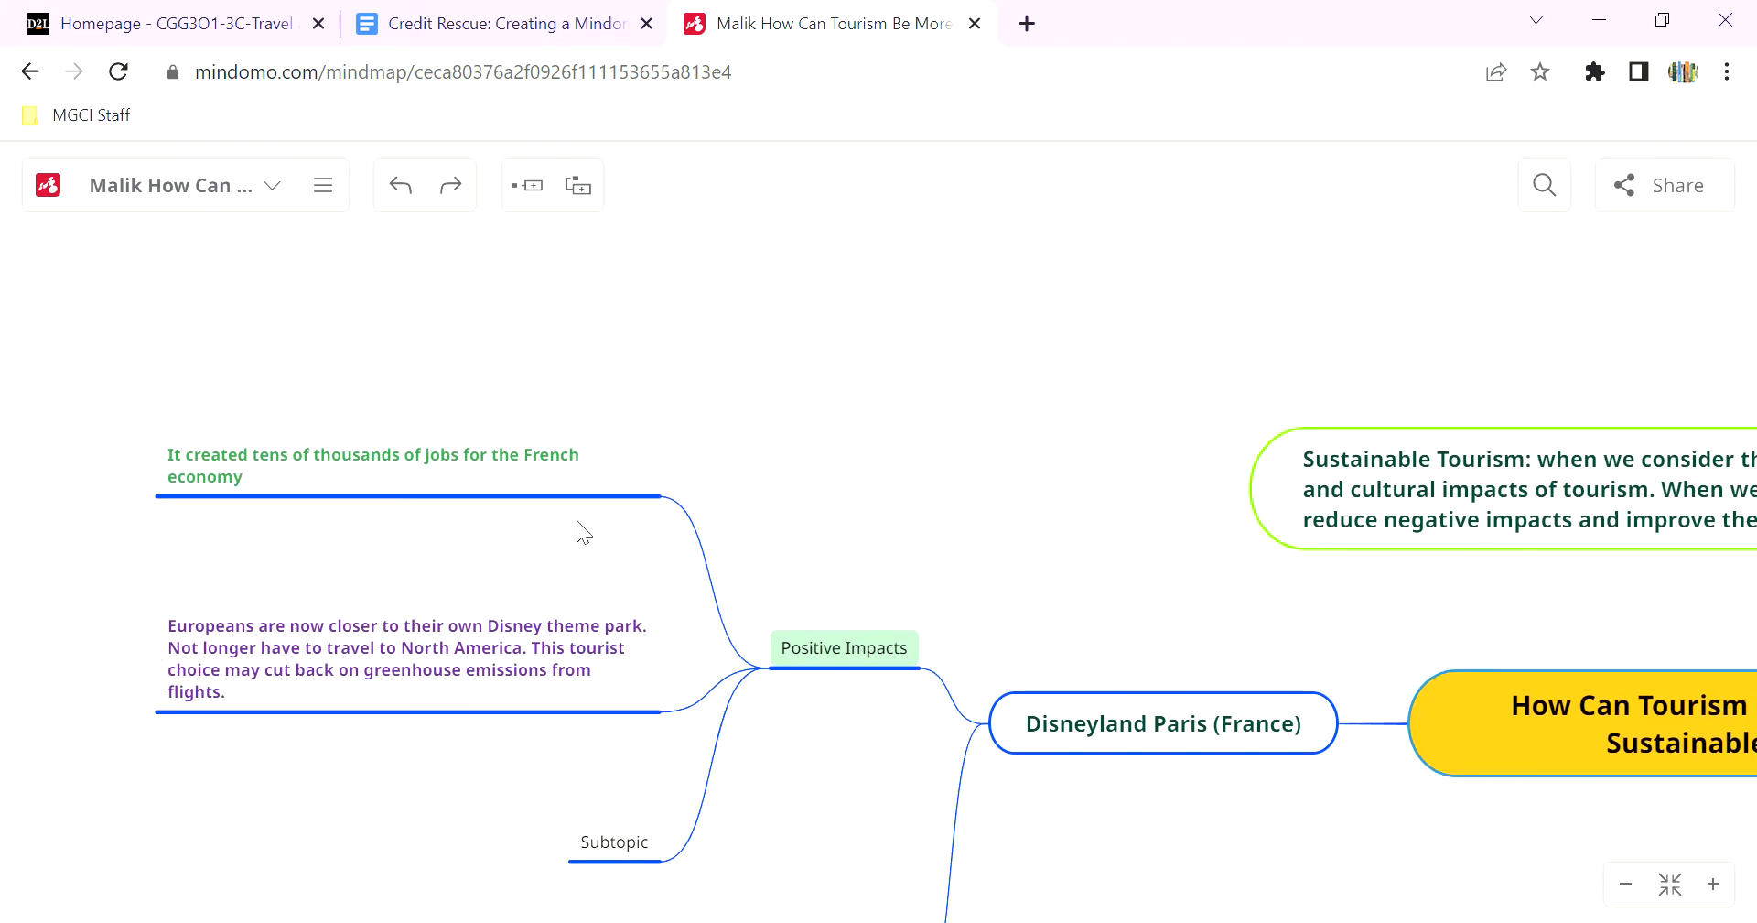
Switch to the Google Docs instructions and find the note on undoing and redoing map changes.
left_click(471, 33)
scroll(608, 667, "down", 8)
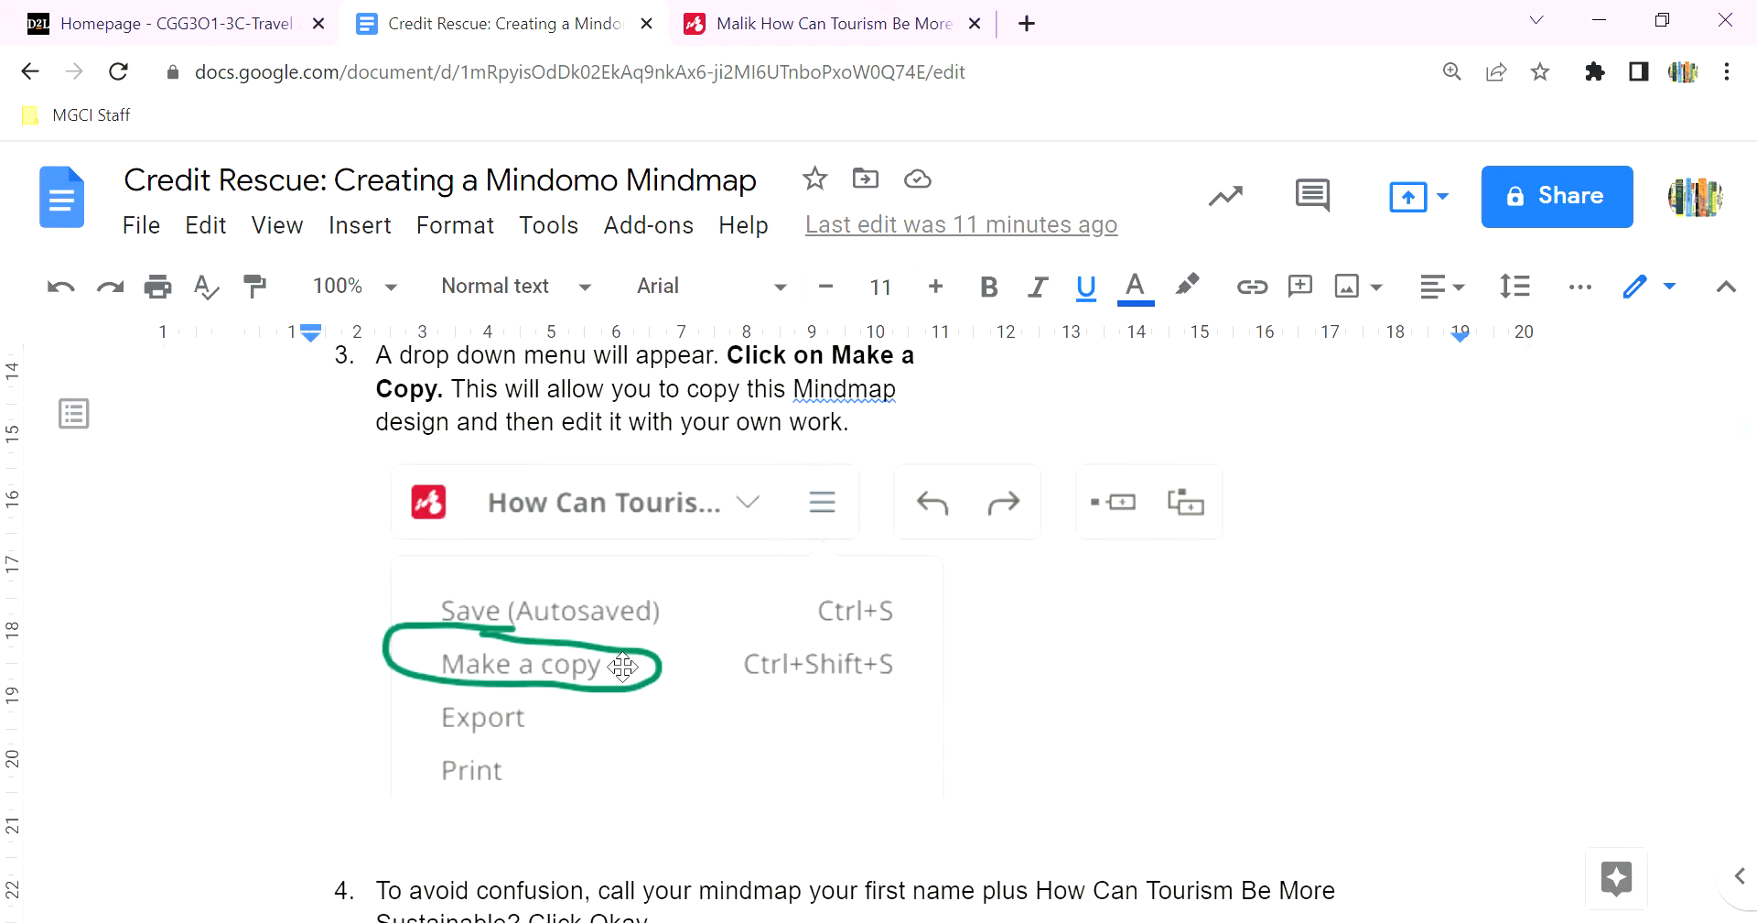
scroll(622, 667, "down", 8)
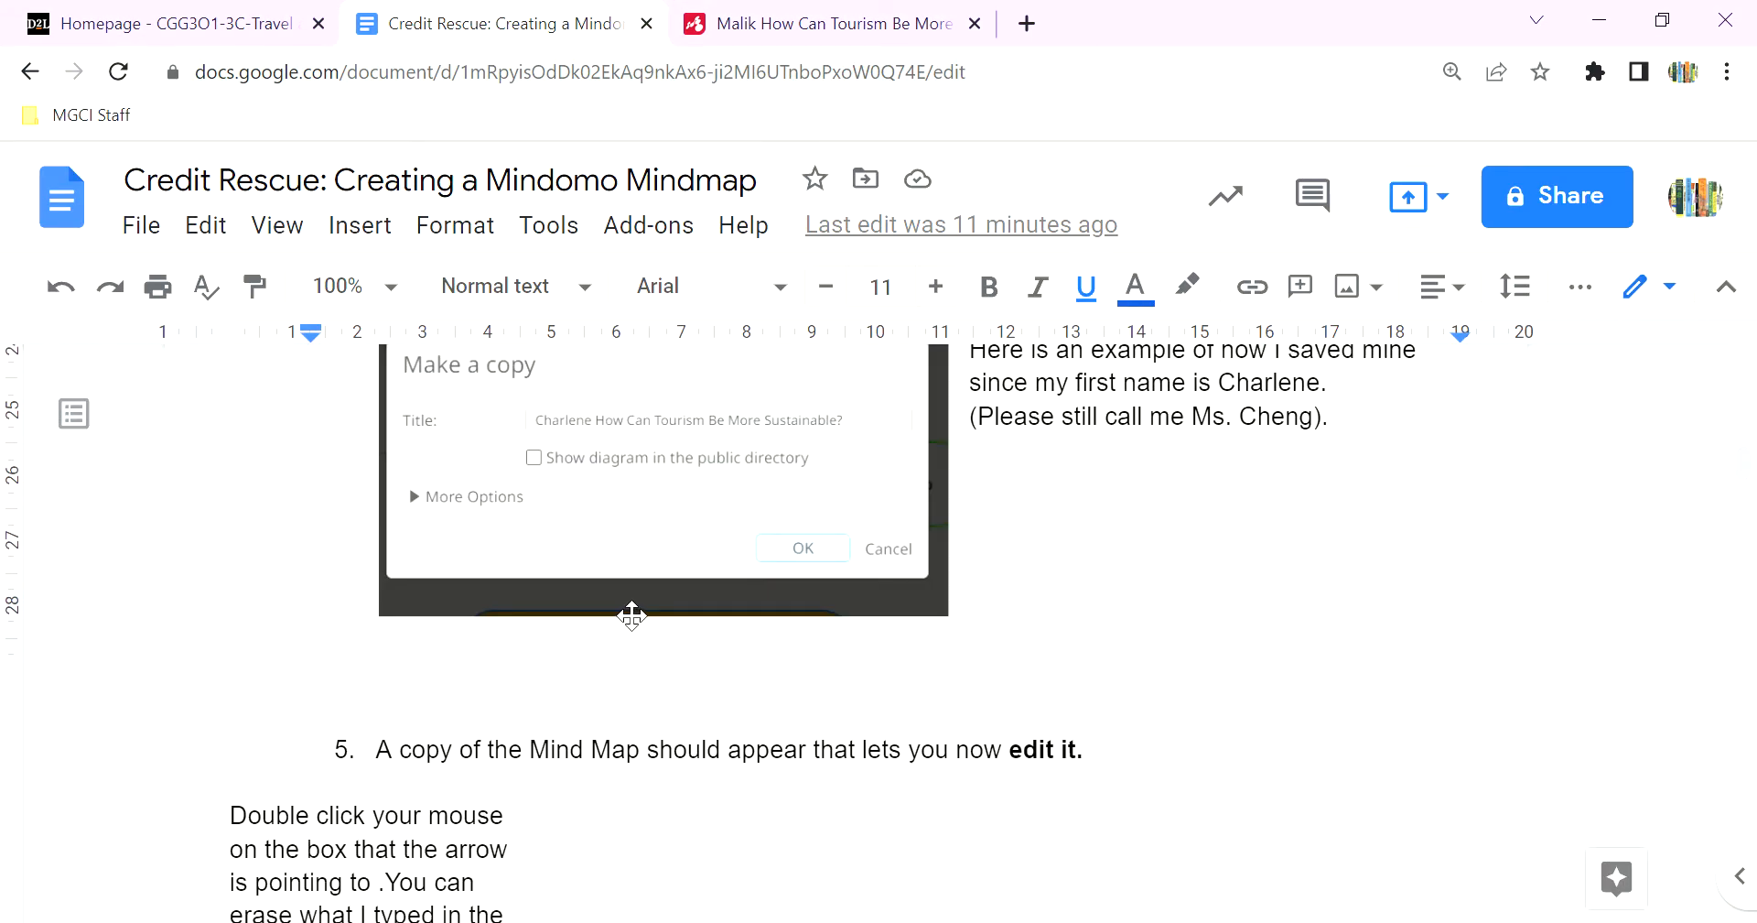
scroll(631, 615, "down", 8)
scroll(641, 618, "up", 2)
scroll(703, 622, "down", 4)
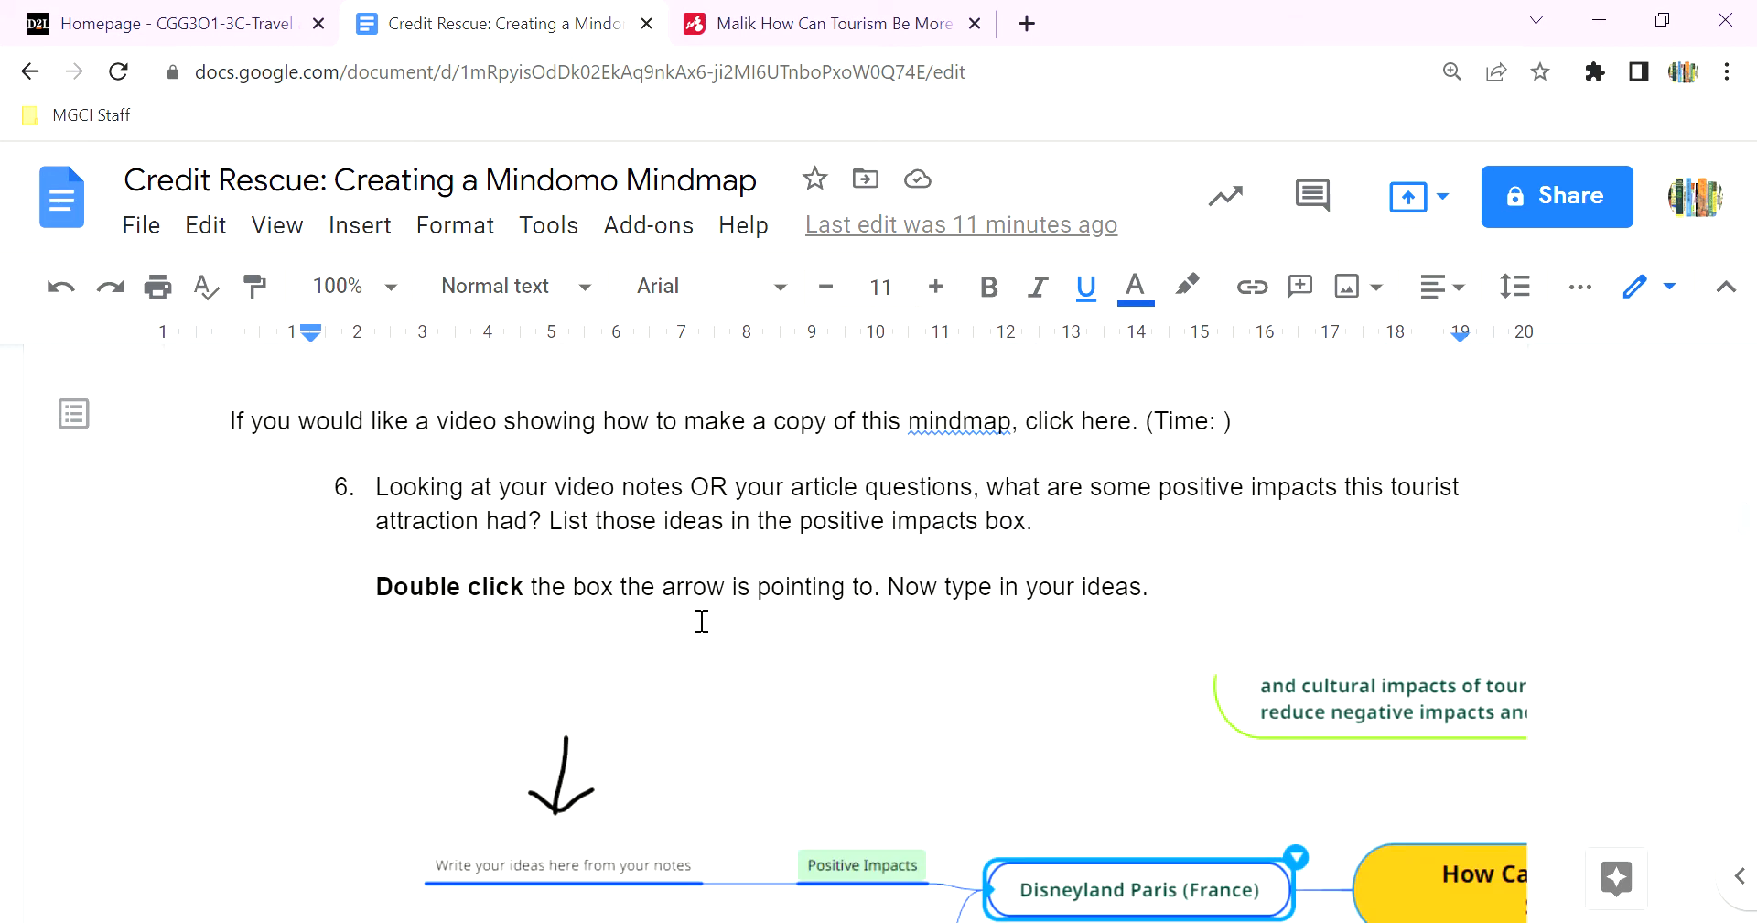
scroll(702, 622, "down", 10)
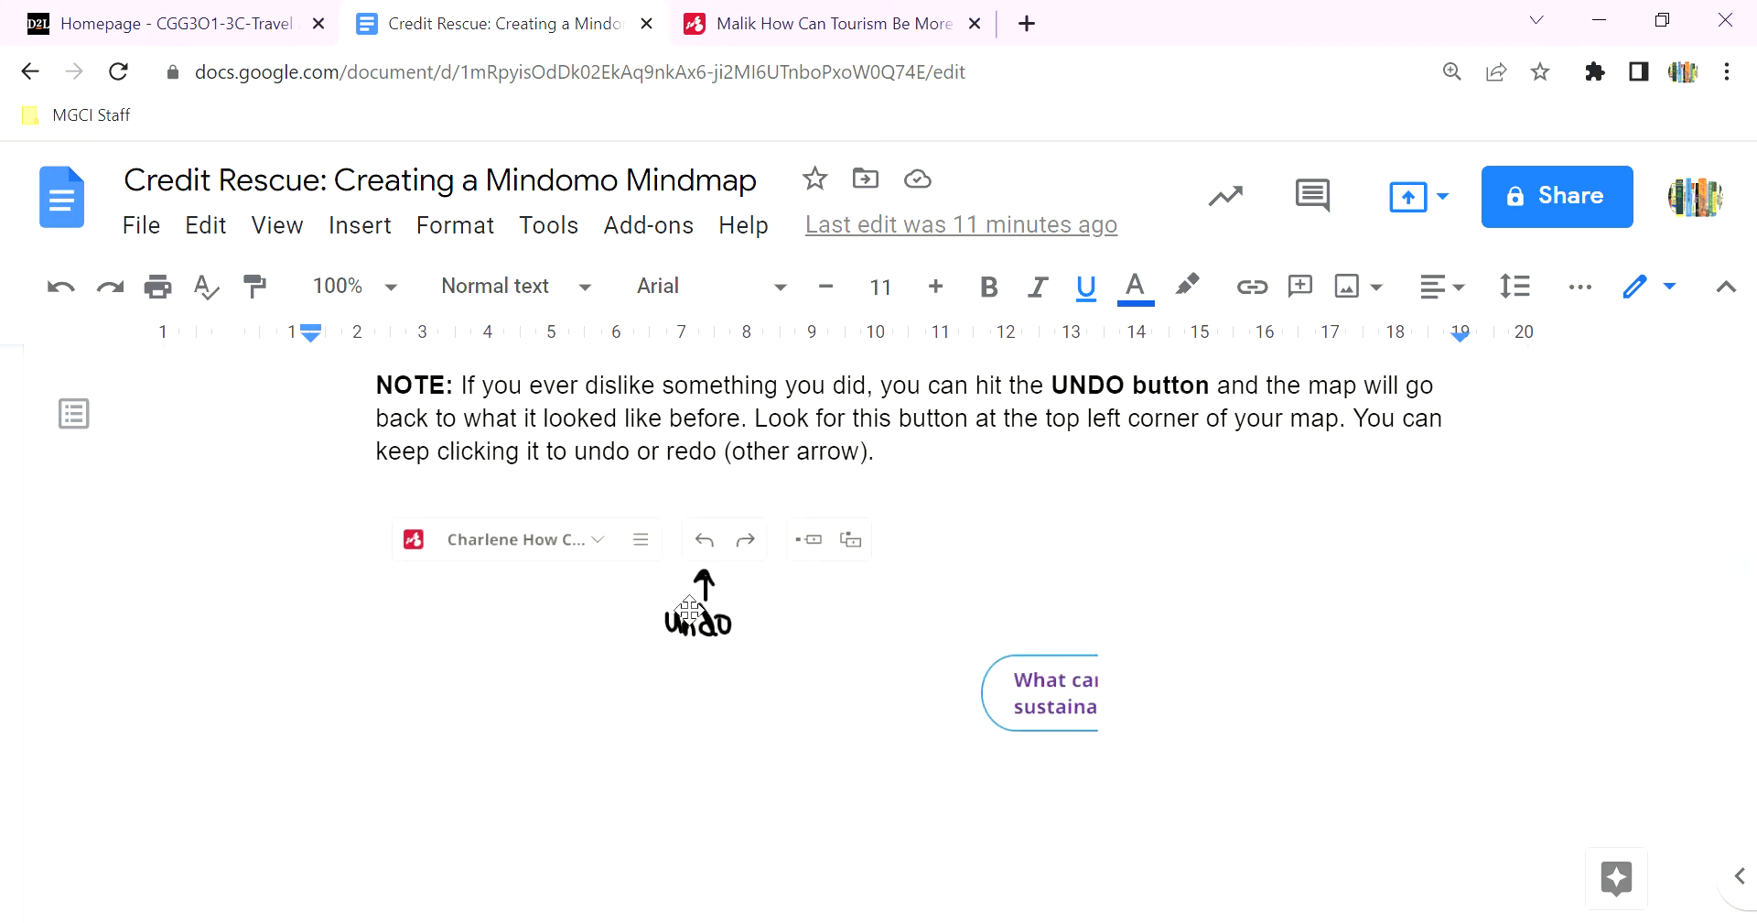
scroll(705, 608, "up", 1)
scroll(710, 705, "down", 1)
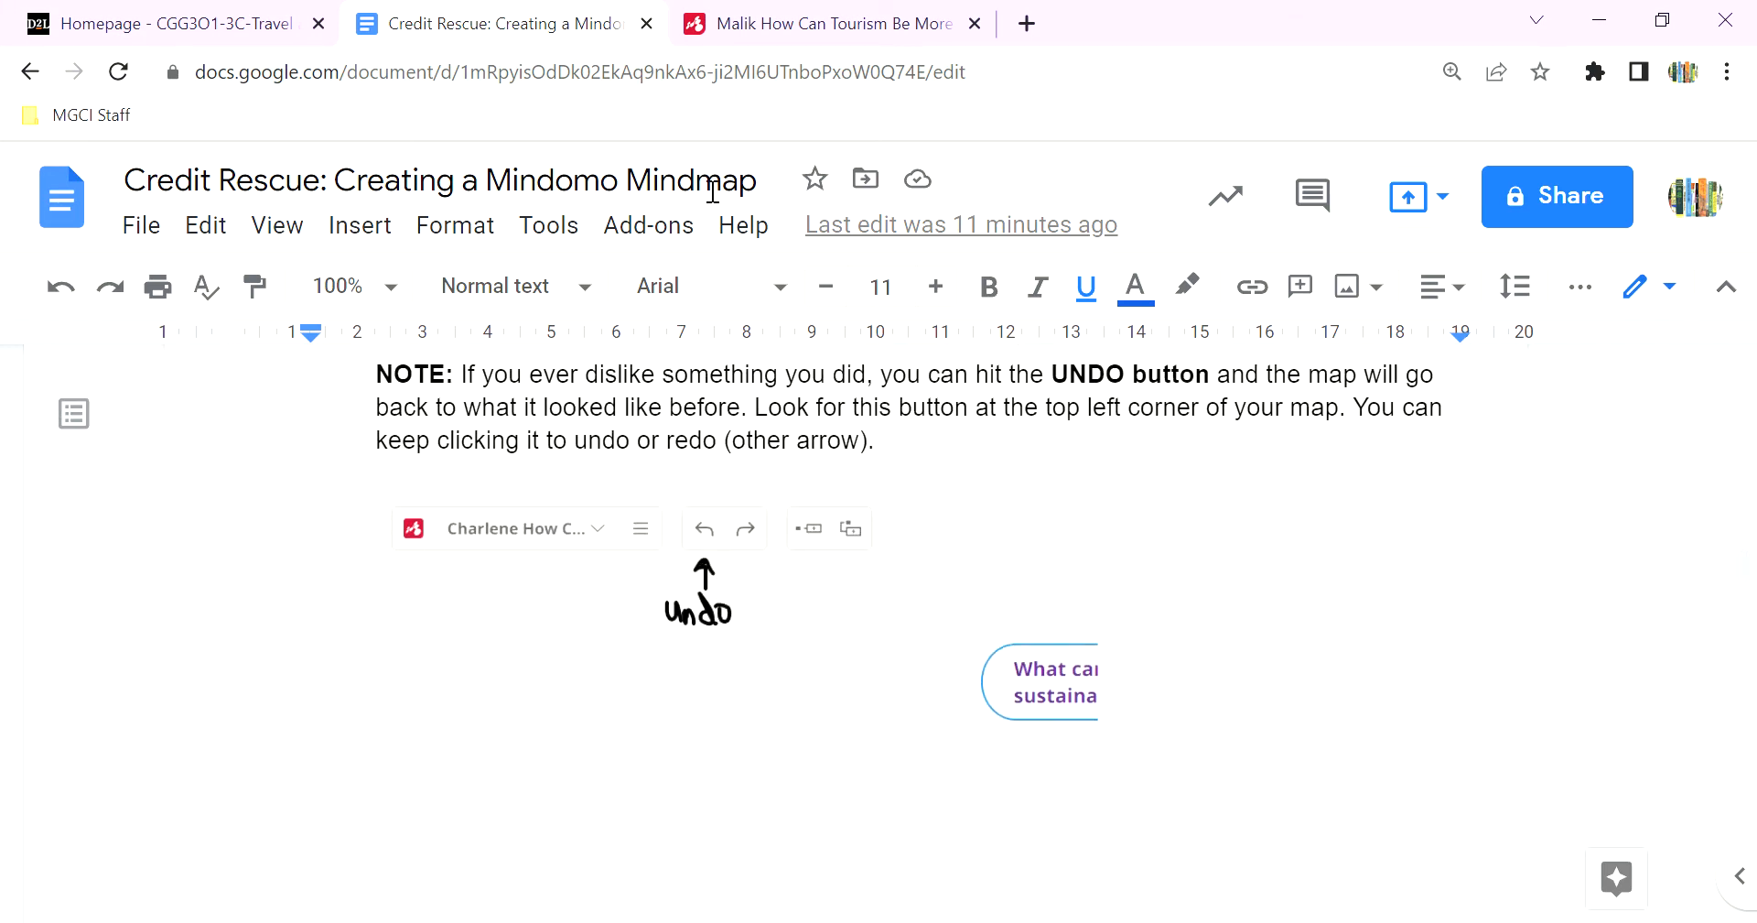
Switch back to the Mindomo map, move the French economy jobs subtopic directly under Disneyland Paris (France), and undo the move.
left_click(718, 29)
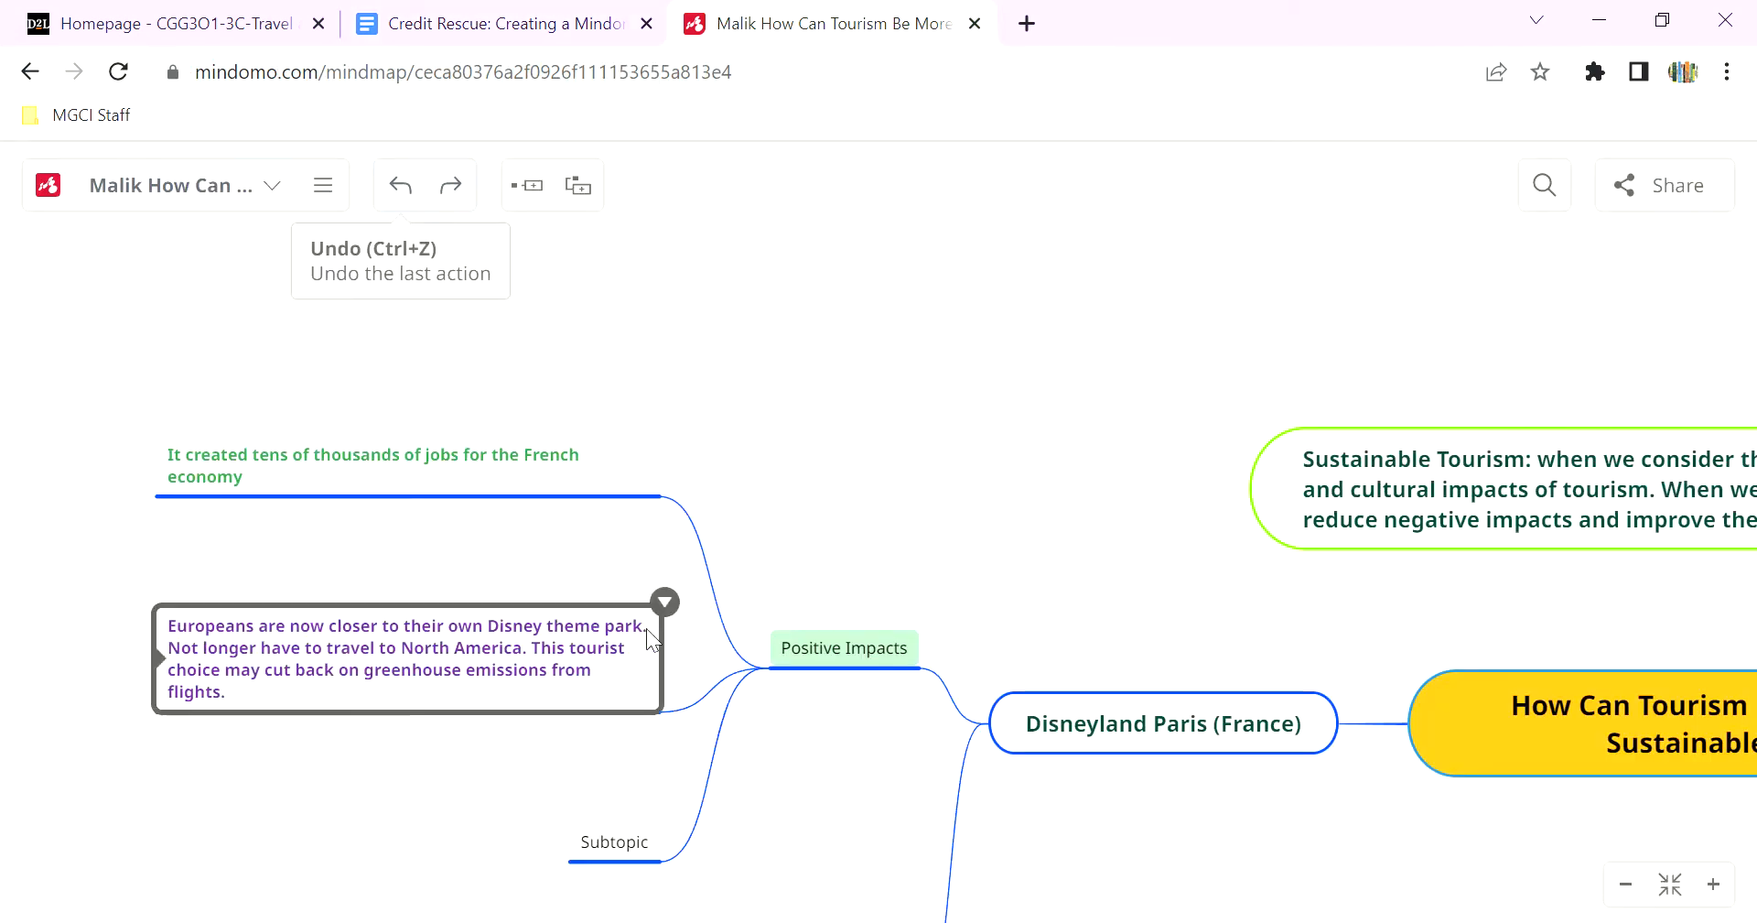
left_click_drag(523, 494, 892, 595)
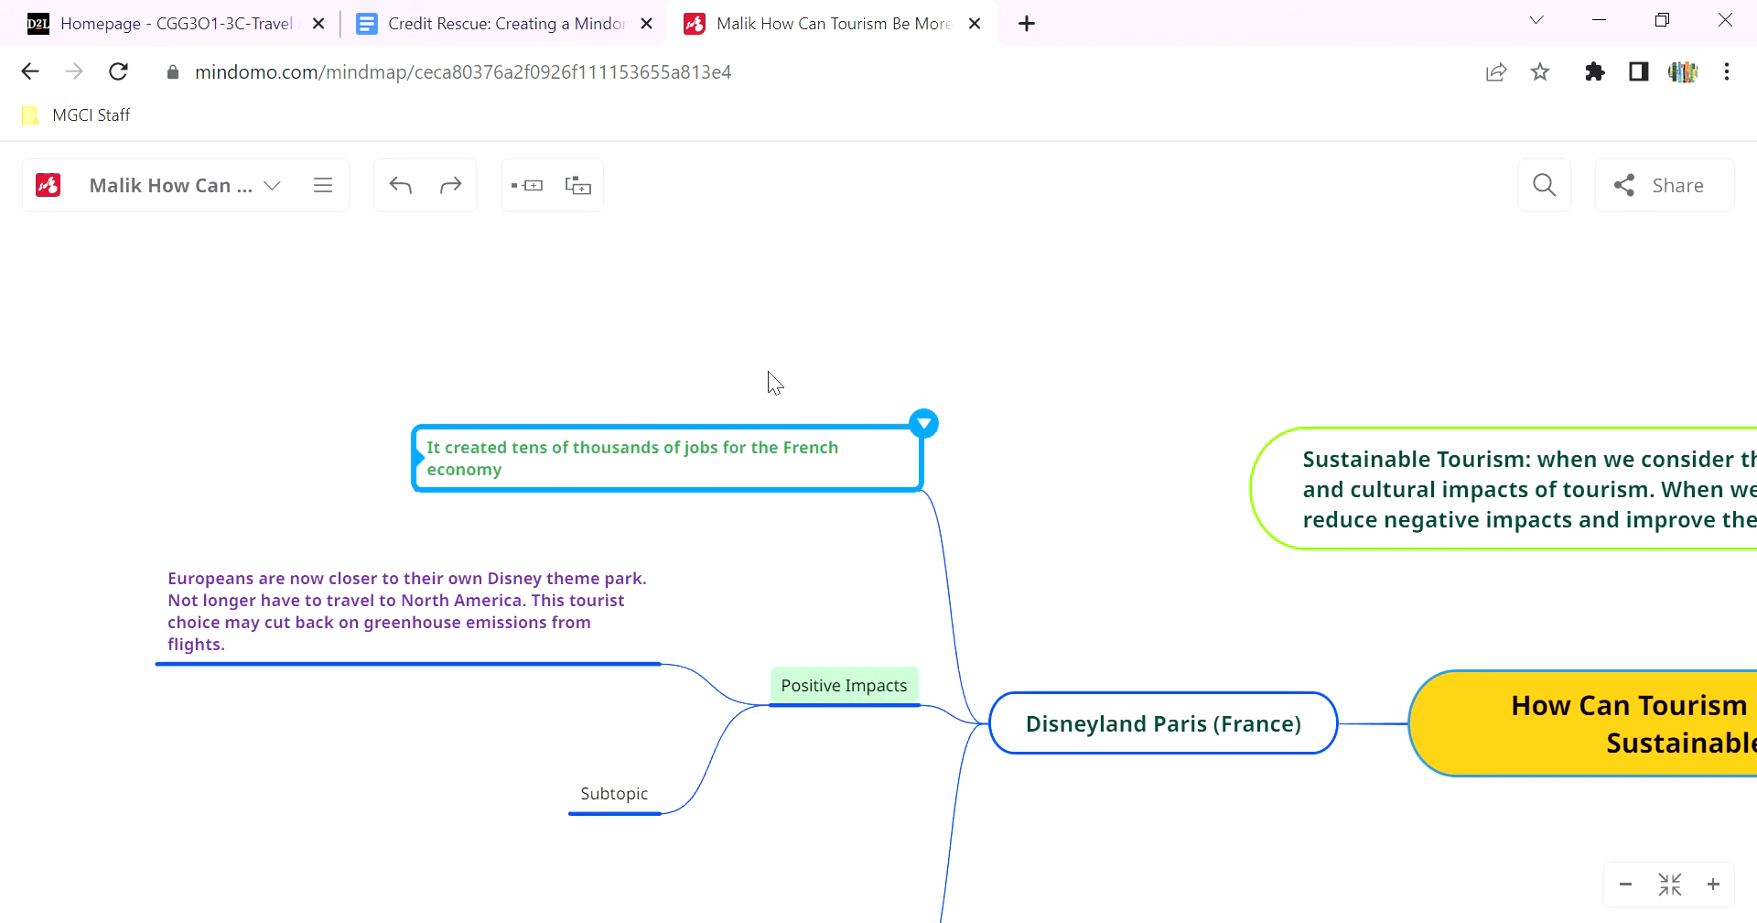
left_click(400, 186)
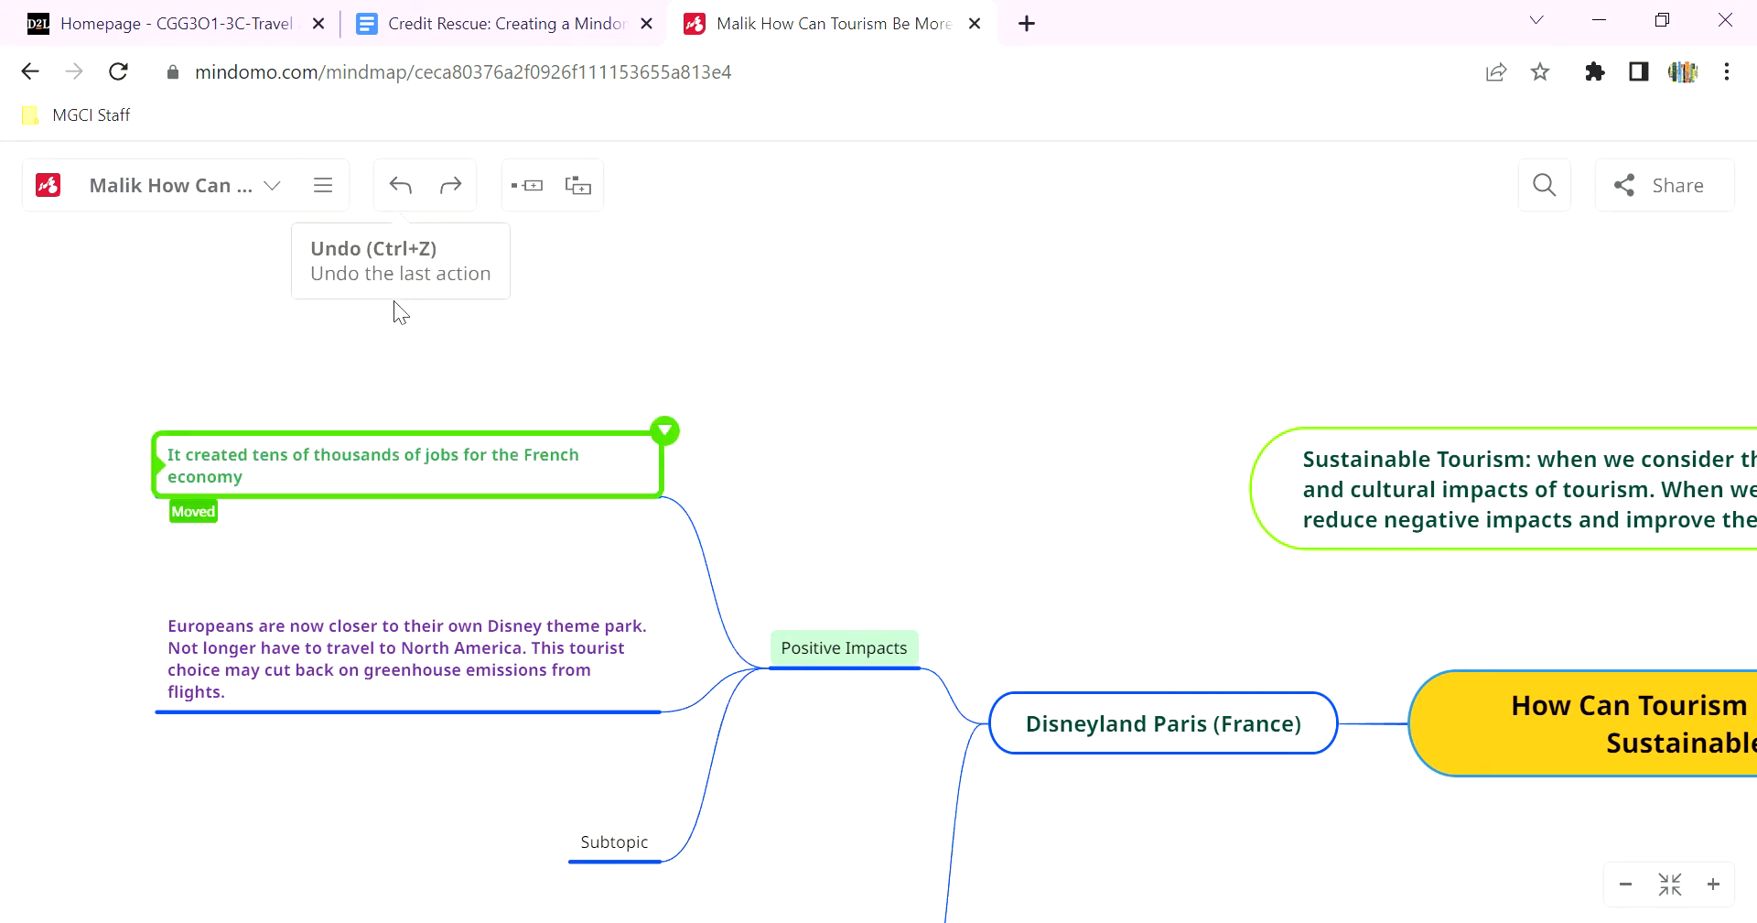
Undo the colour and bold formatting of the two written Positive Impacts subtopics, and redo it.
left_click(401, 186)
left_click(403, 189)
left_click(405, 189)
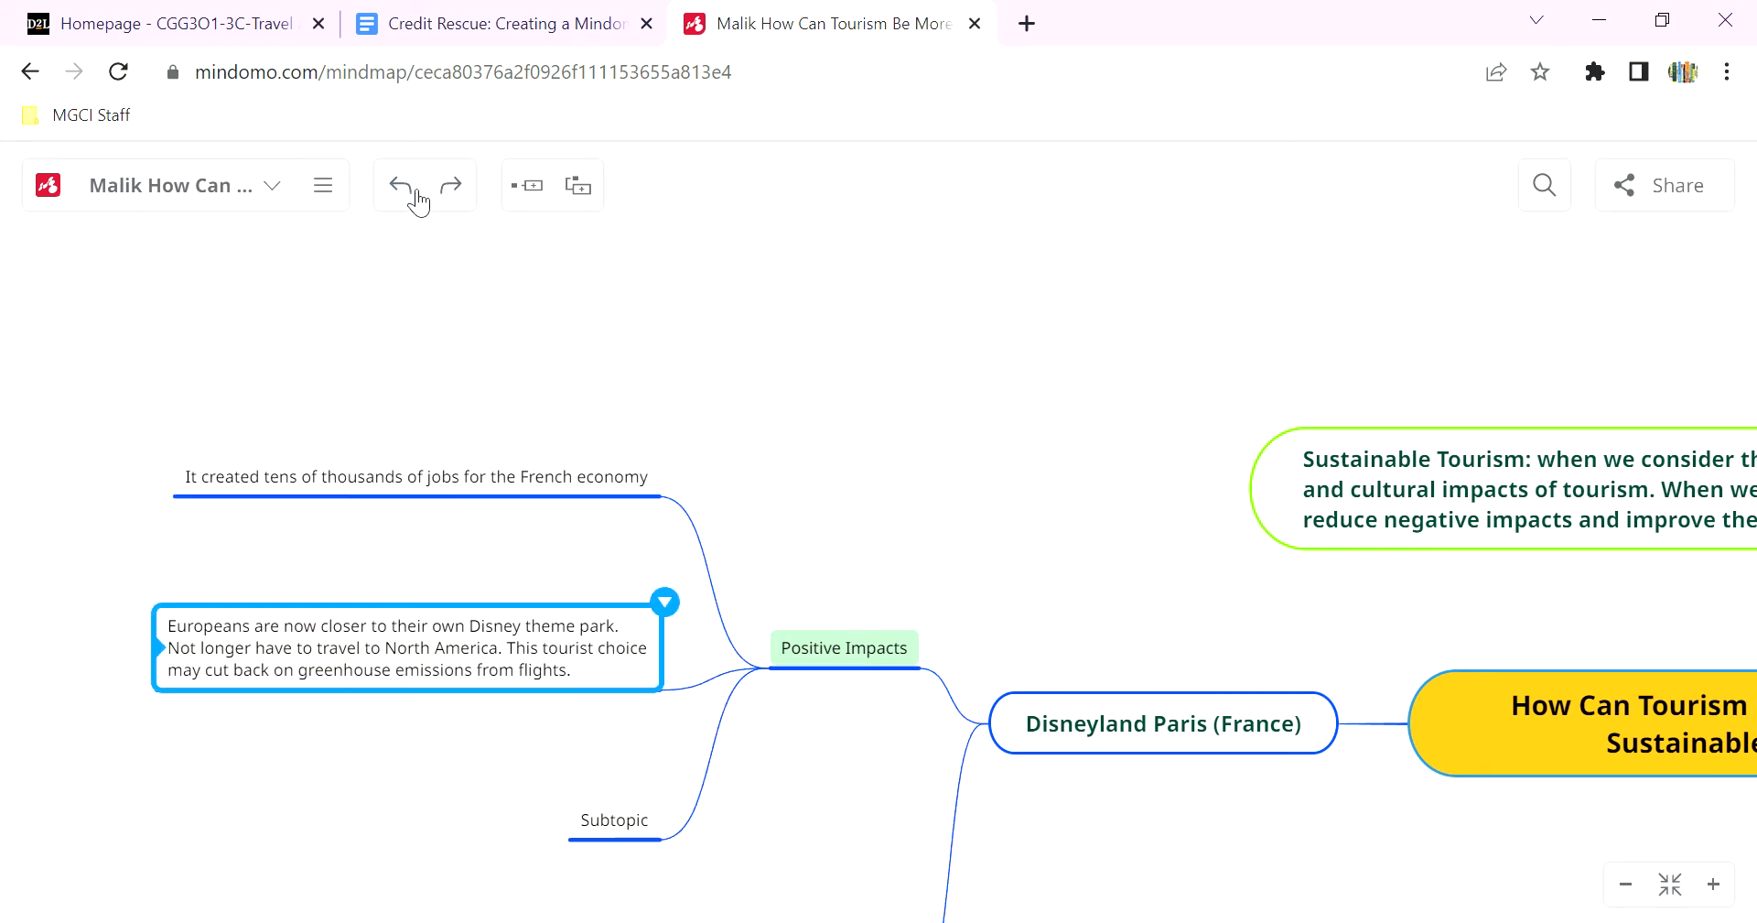
left_click(465, 197)
left_click(465, 194)
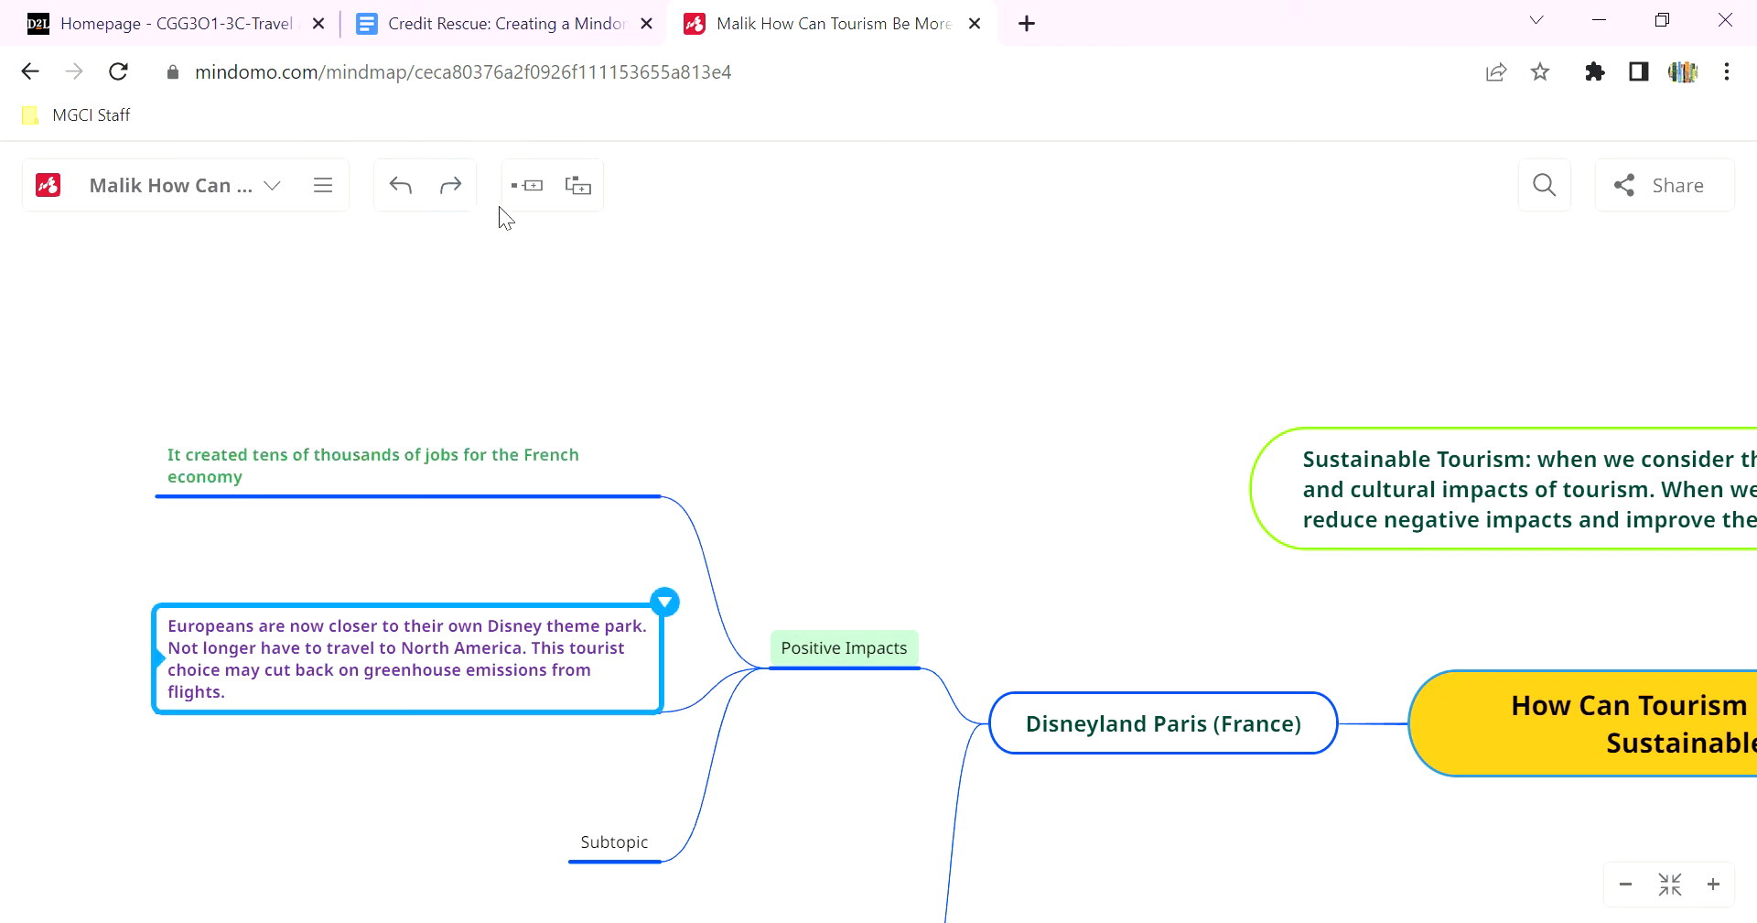
left_click(849, 415)
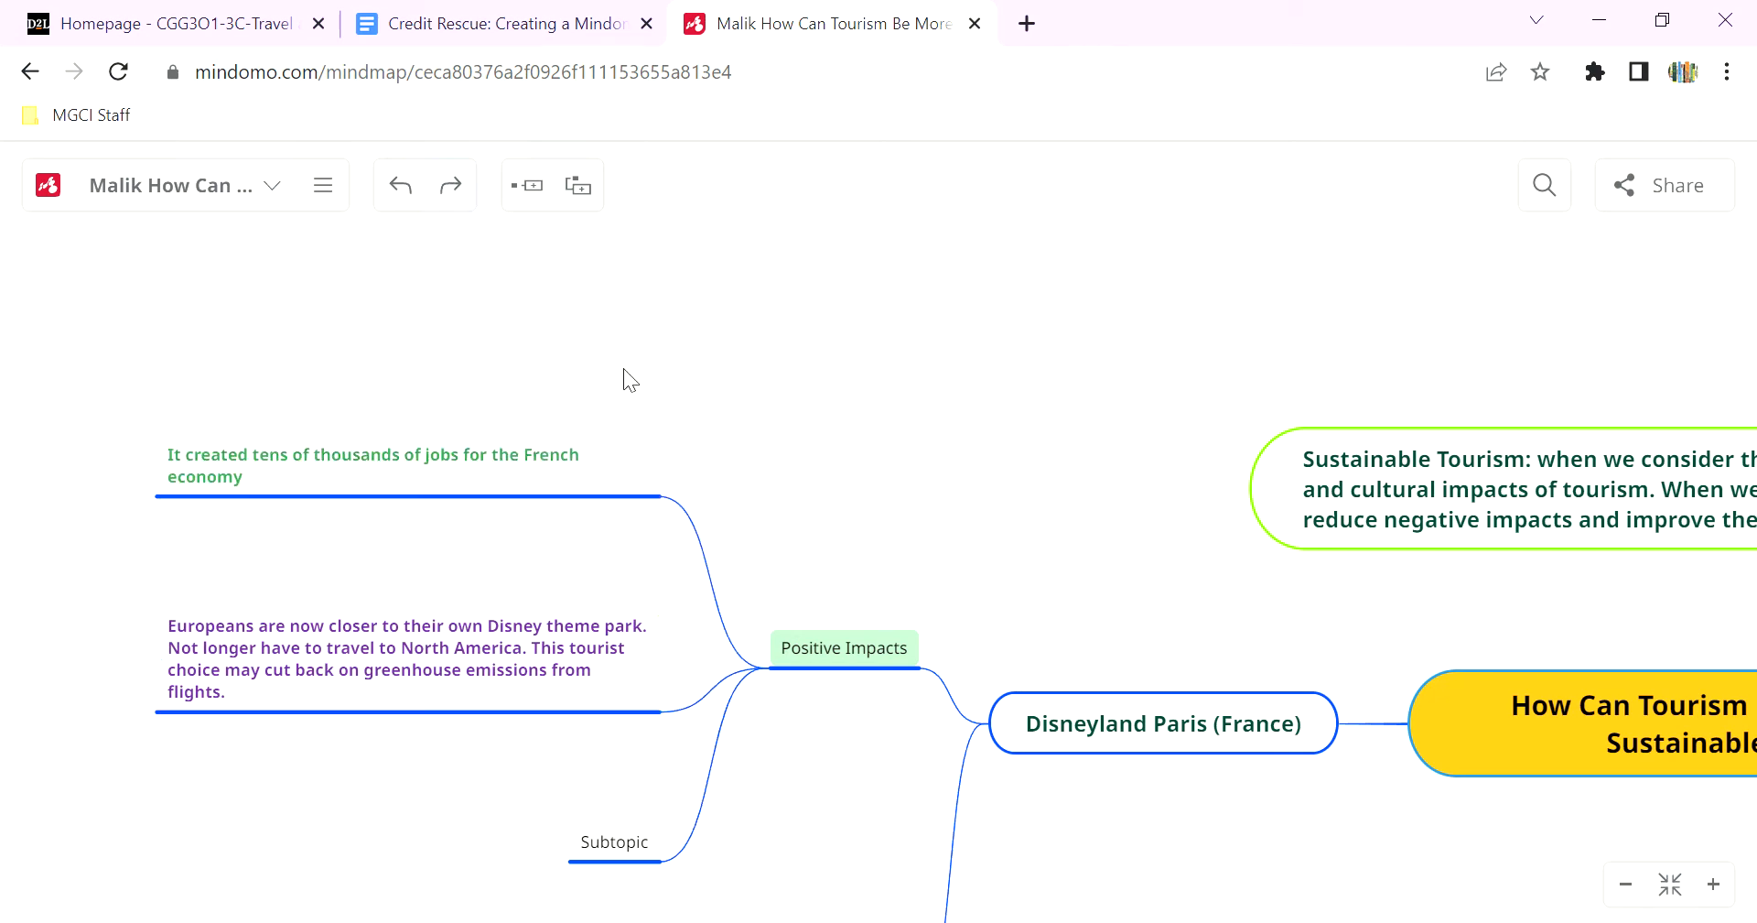
Switch to the Google Docs instructions and read item 7 on adding new points and negative impacts.
left_click(448, 26)
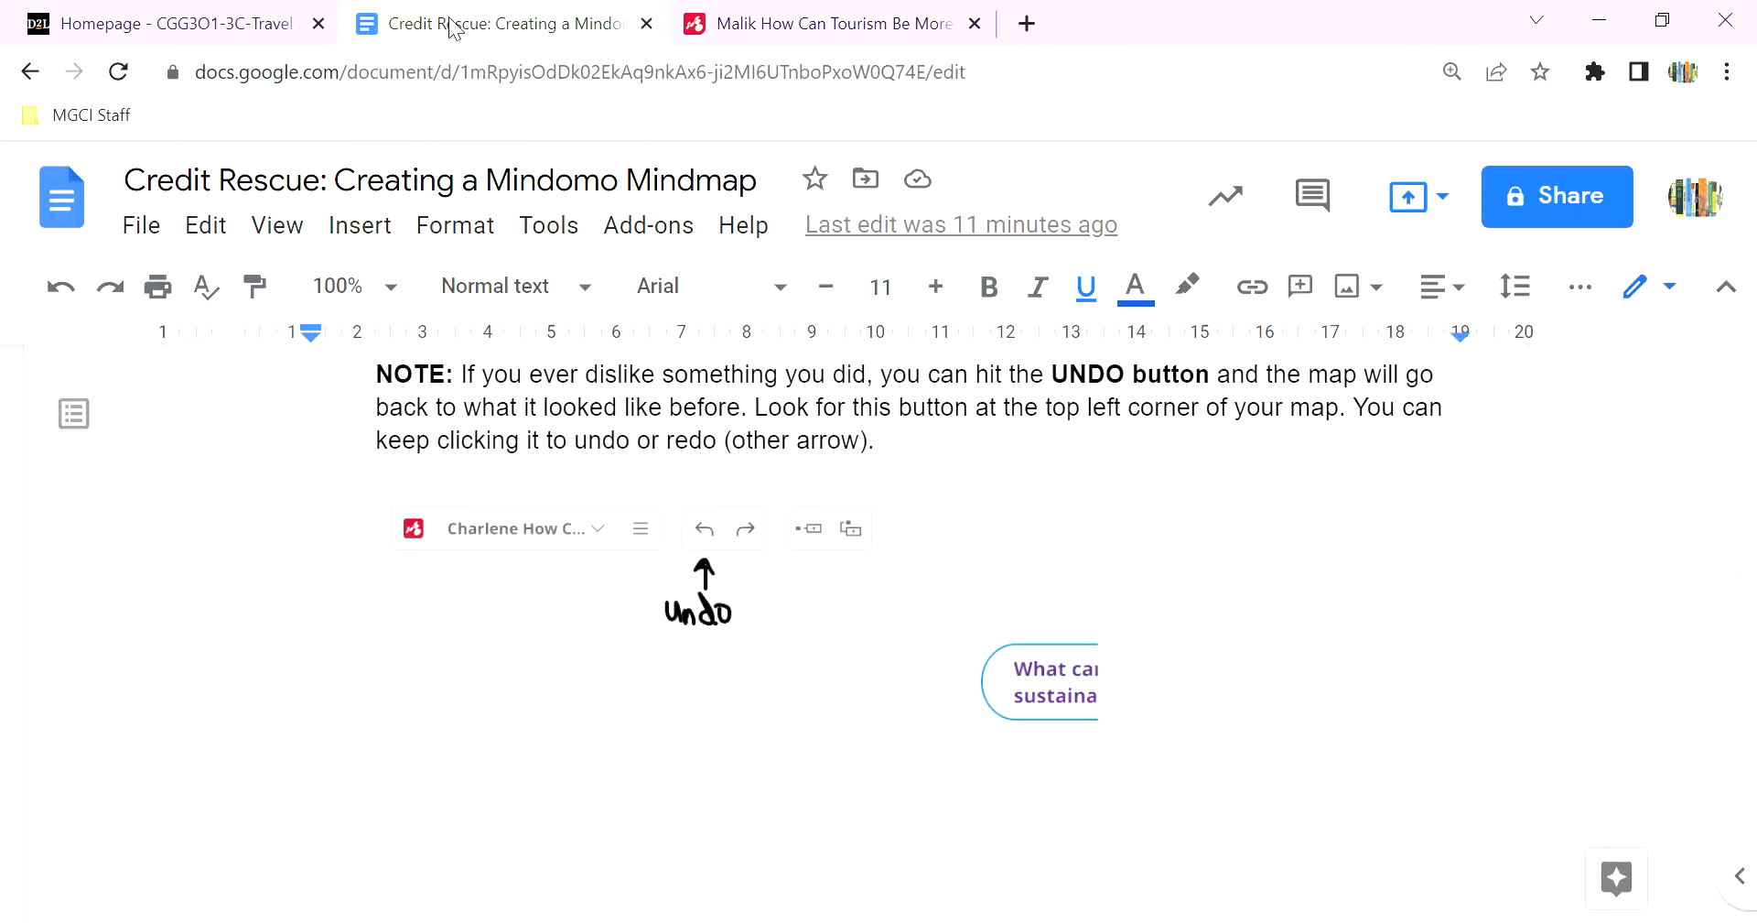
scroll(714, 605, "down", 10)
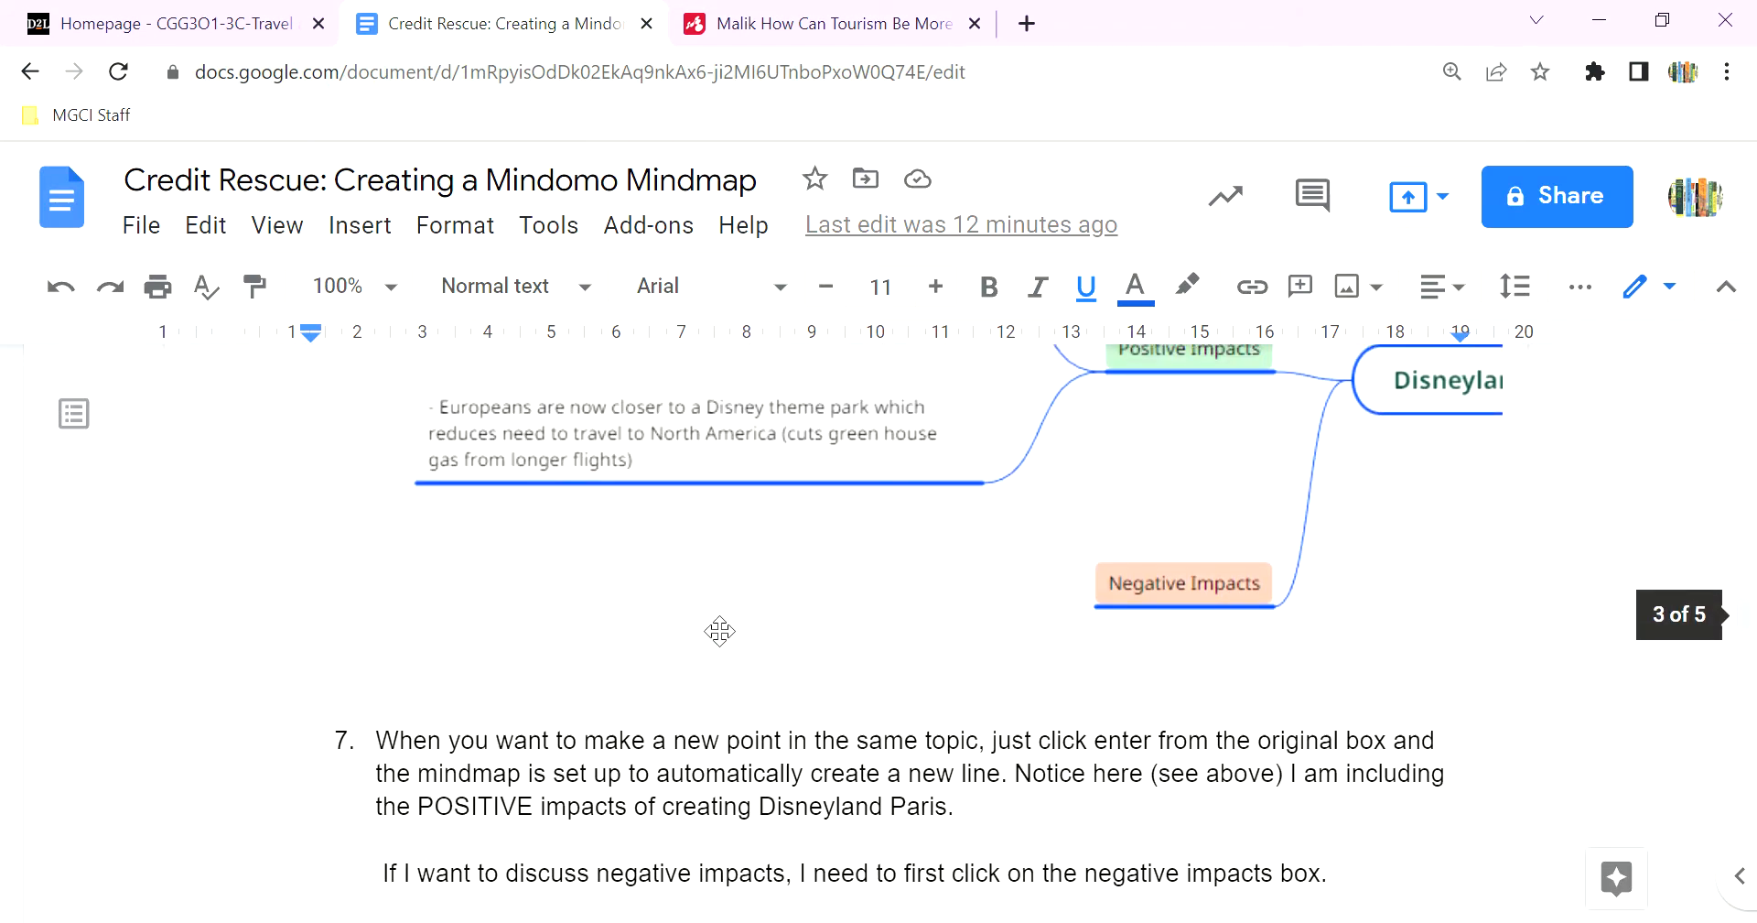
scroll(733, 635, "up", 3)
scroll(718, 628, "down", 3)
scroll(726, 587, "down", 1)
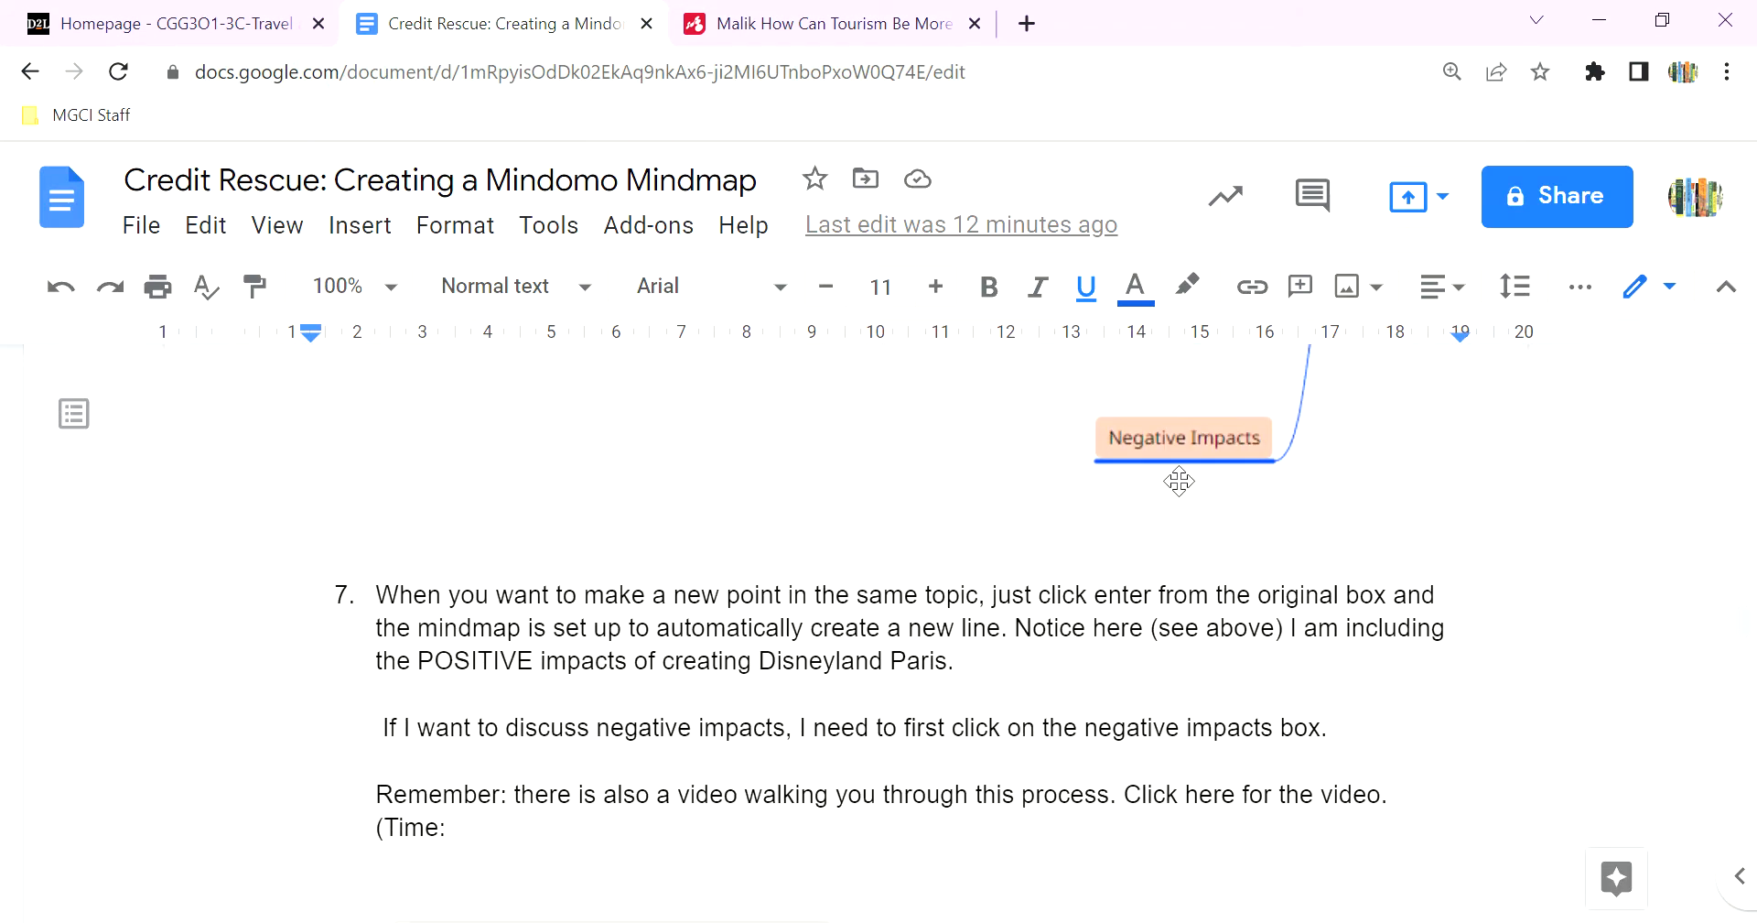
Return to the Mindomo map and clear the placeholder text from the subtopic under Negative Impacts.
left_click(781, 27)
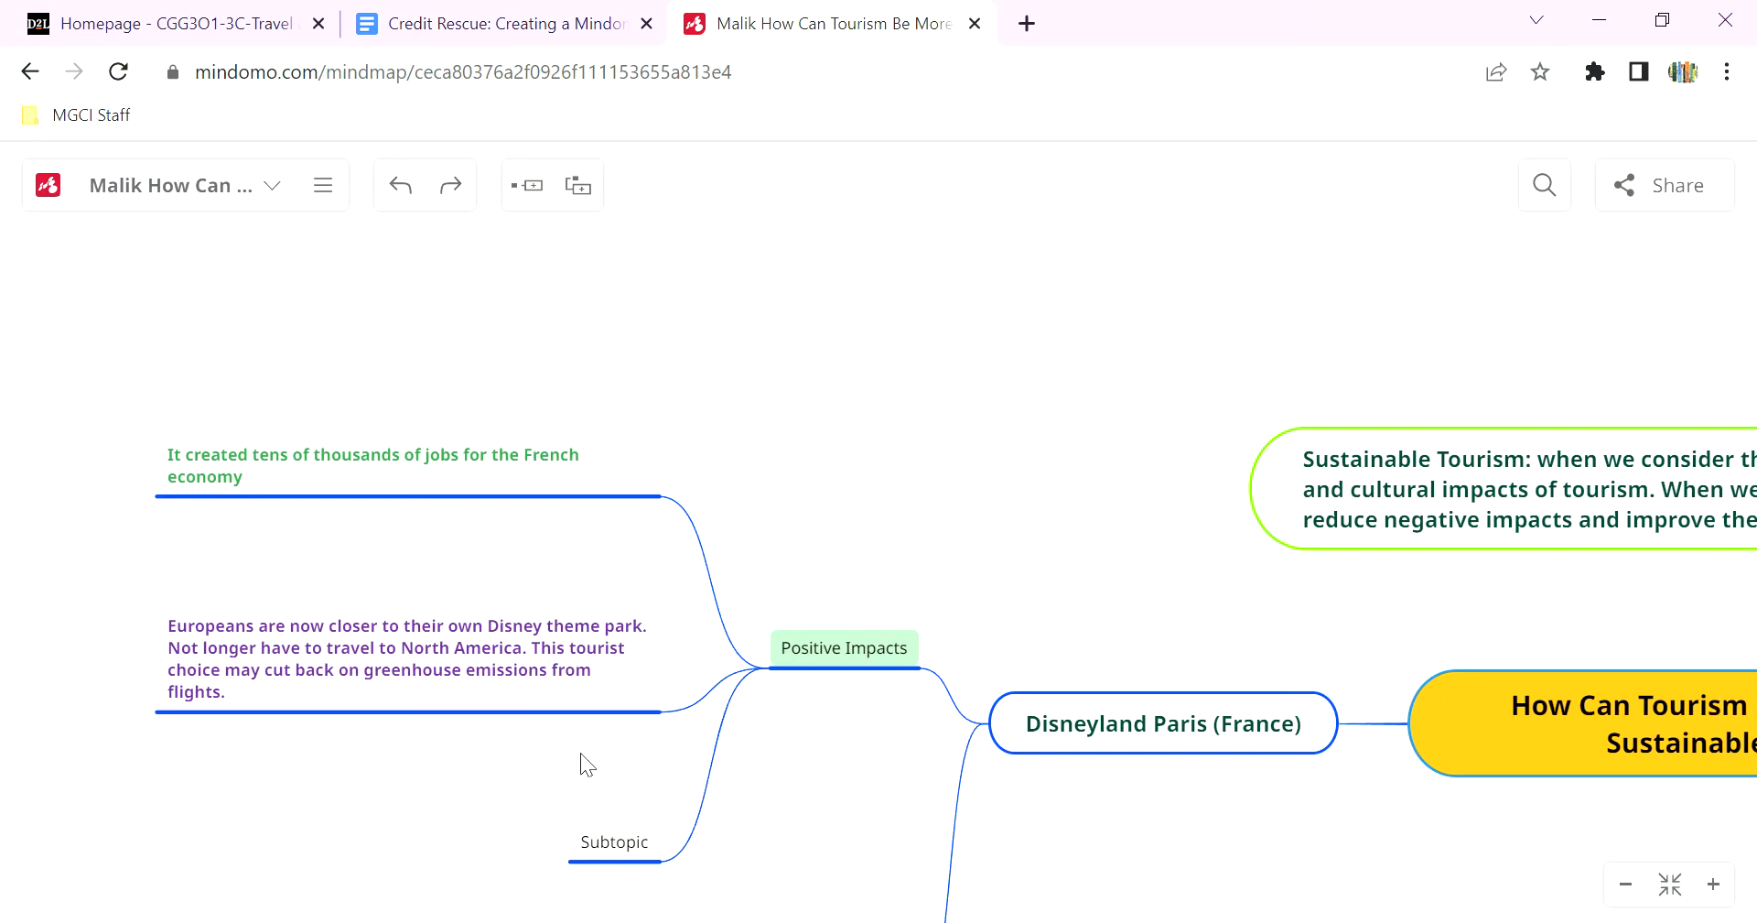
scroll(580, 753, "down", 3)
left_click_drag(617, 657, 407, 481)
left_click_drag(403, 701, 577, 681)
left_click(464, 537)
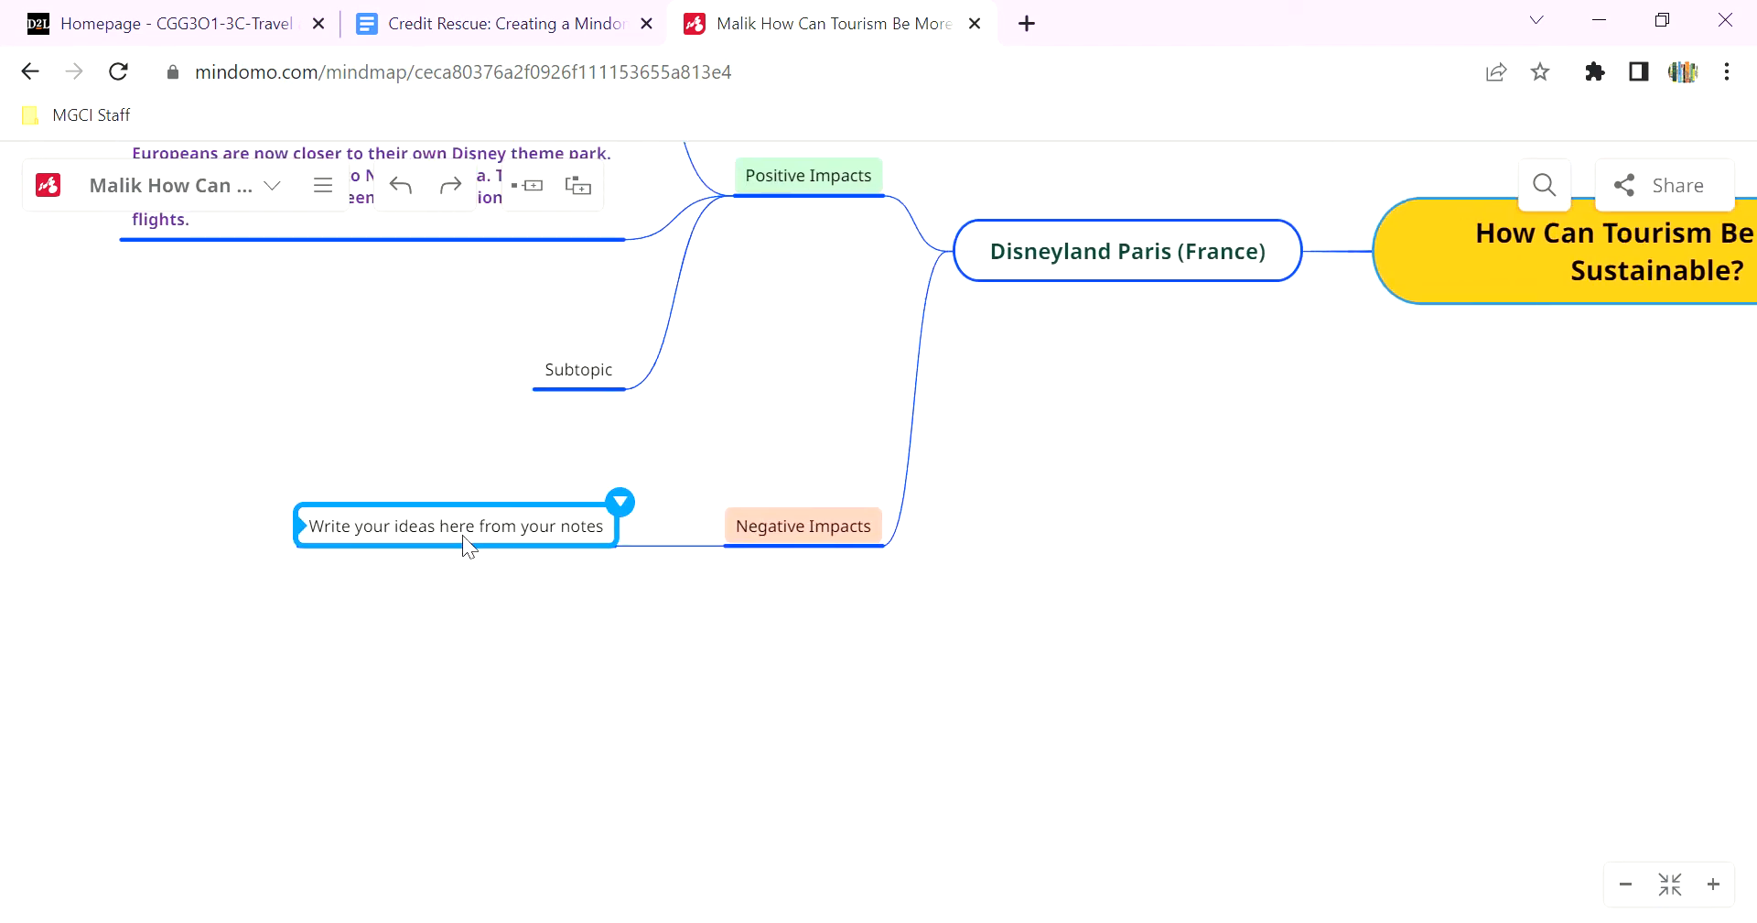
left_click(396, 528)
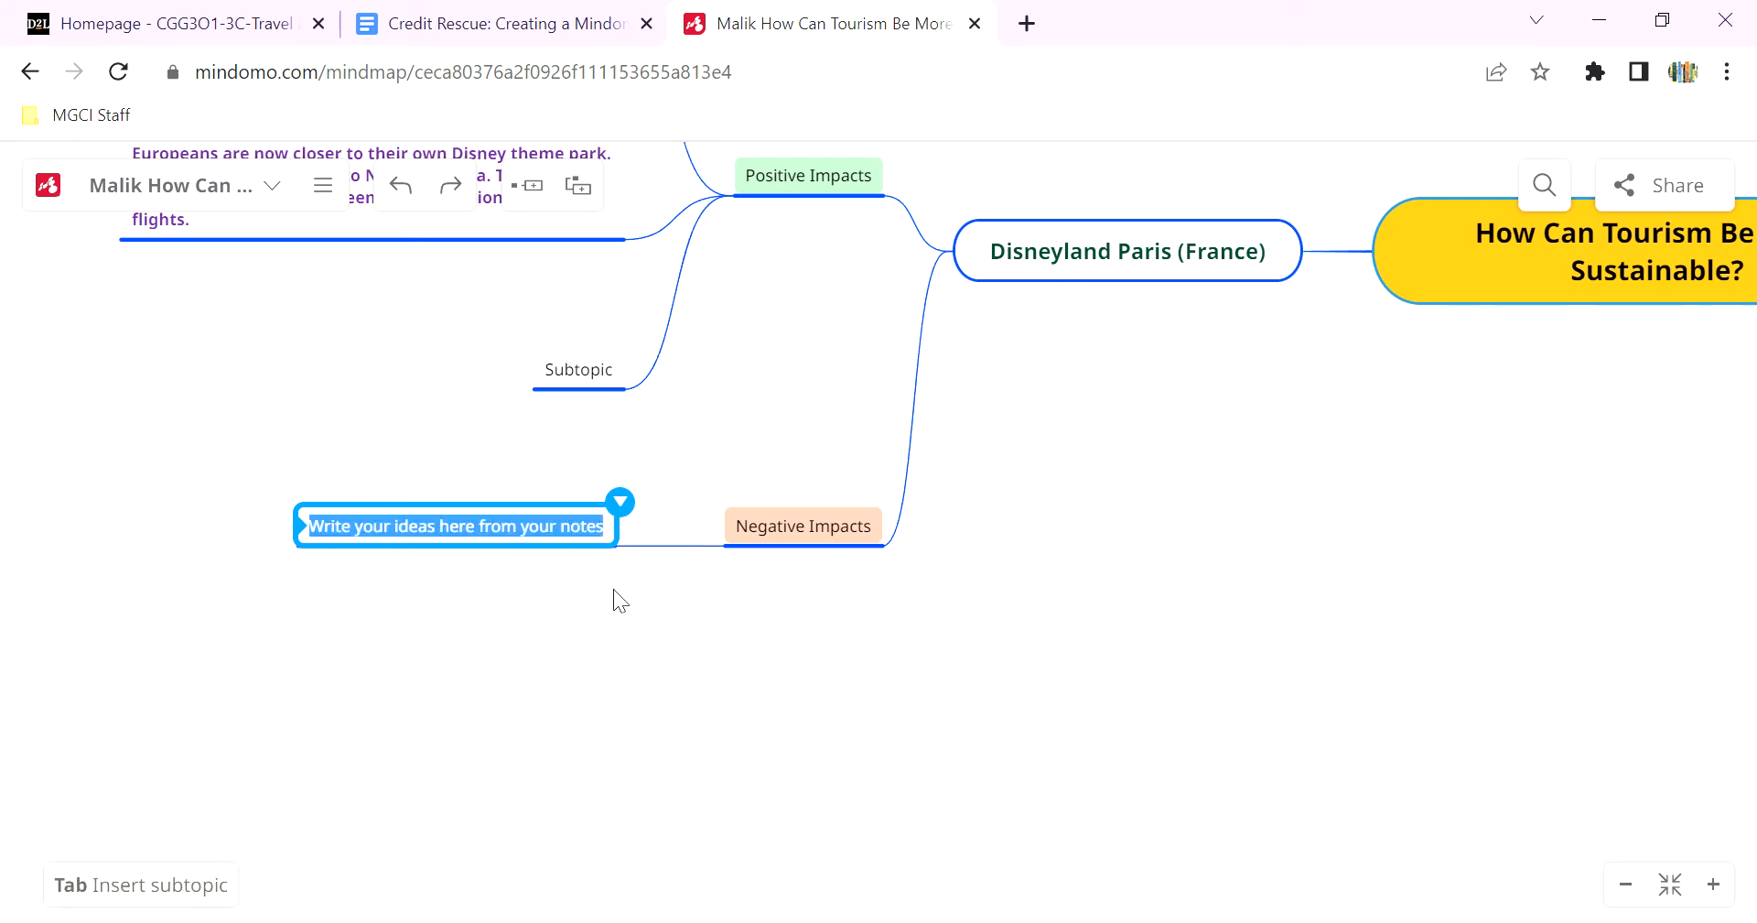
key("BackSpace")
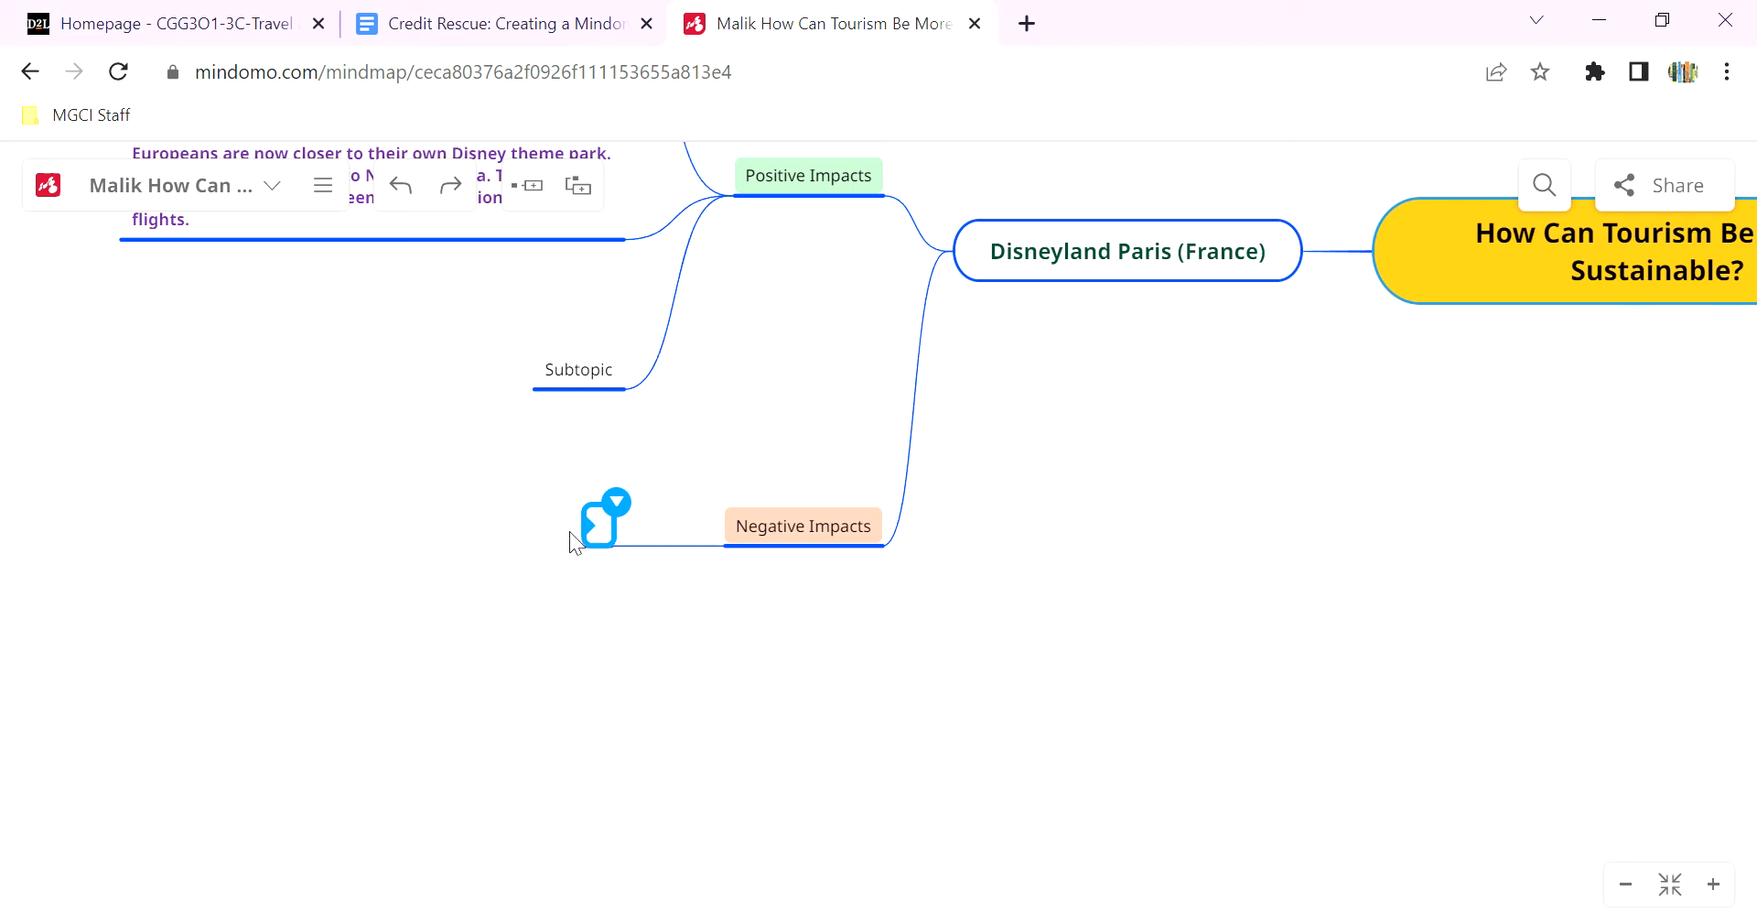
Enter "Farmers lost jobs and farmland was built over" in the empty subtopic under Negative Impacts.
left_click(601, 527)
type("Farmers lo")
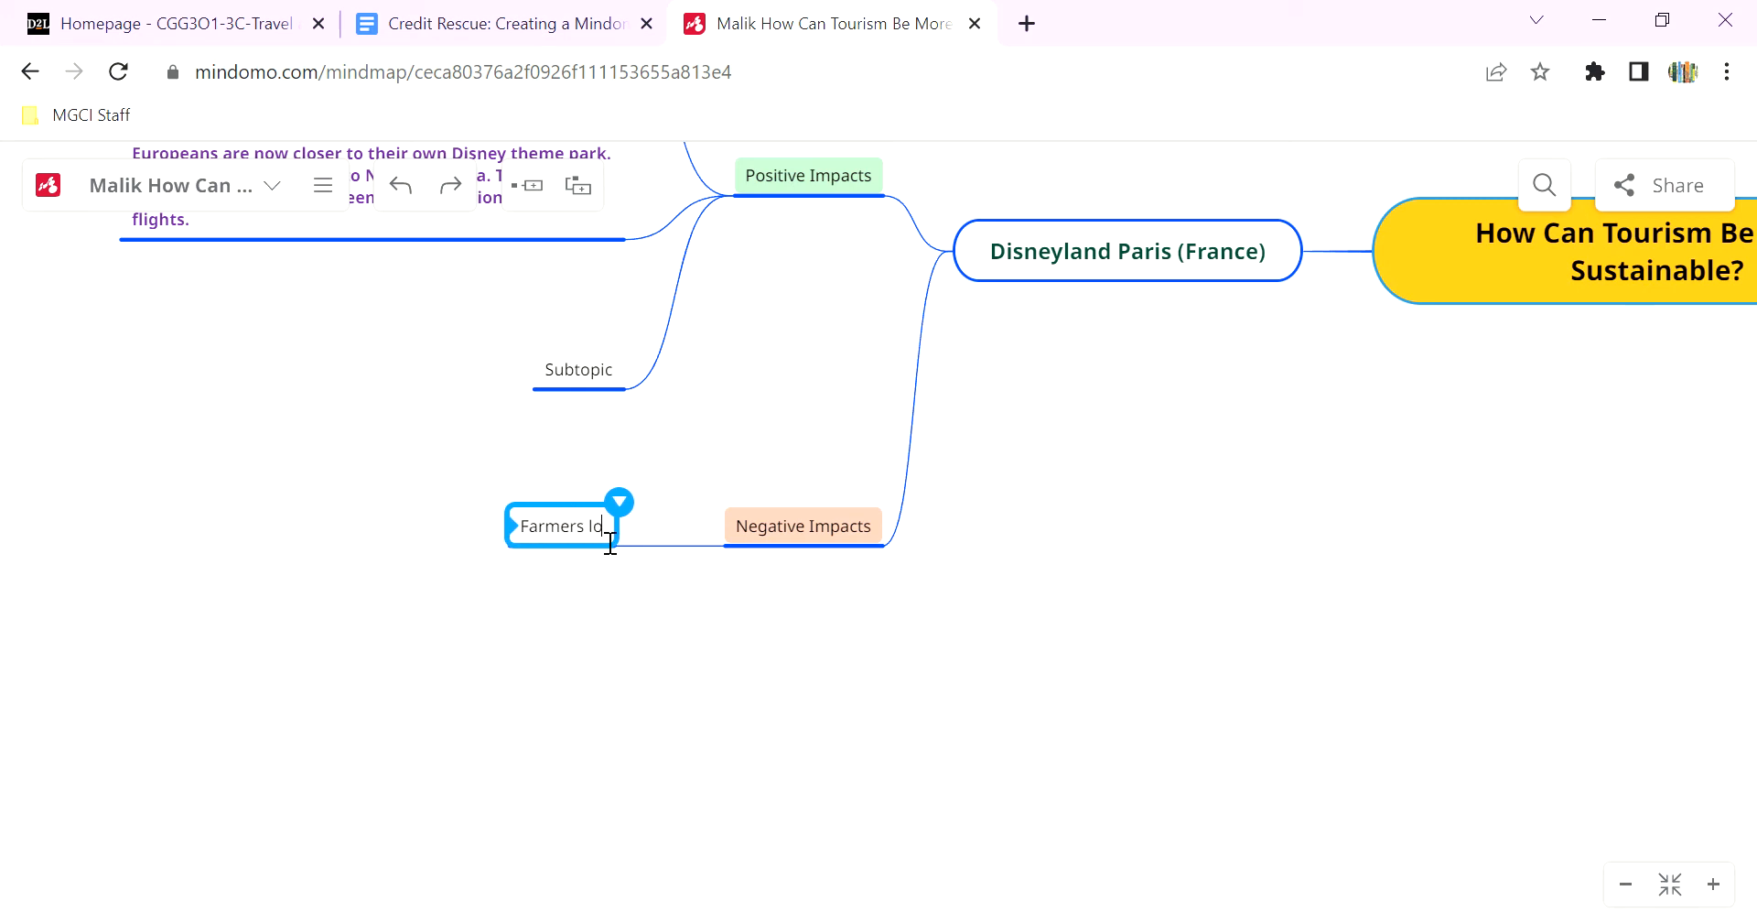
type("st jobs and lan")
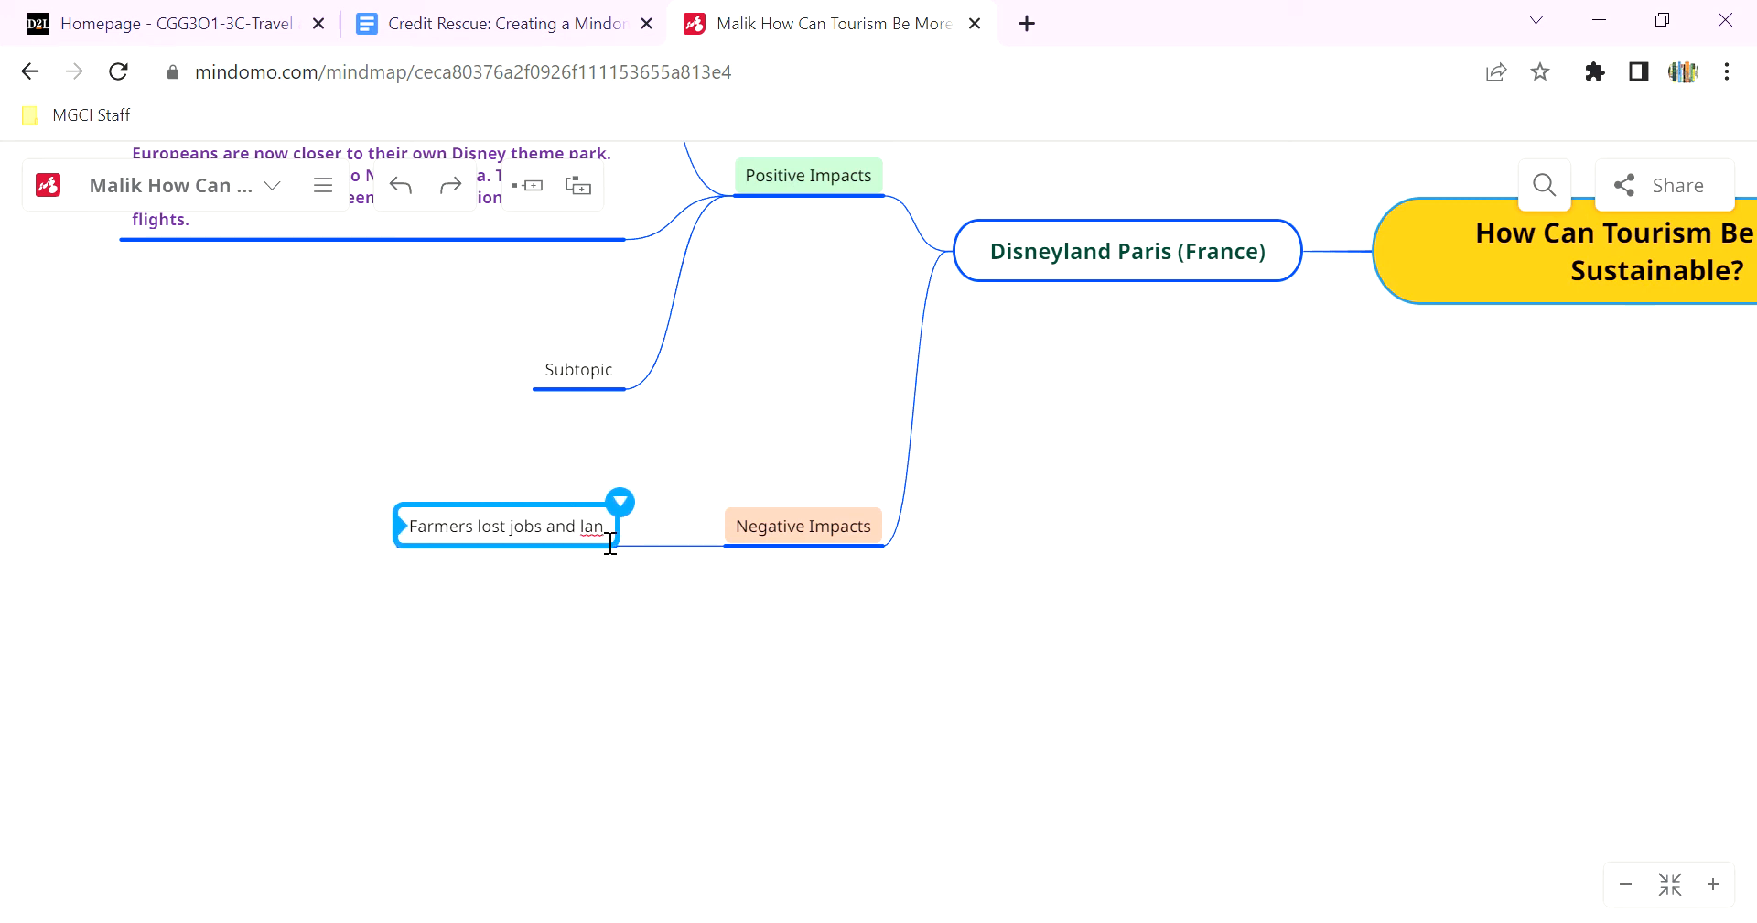
key("BackSpace")
key("BackSpace")
key("BackSpace")
type("fa")
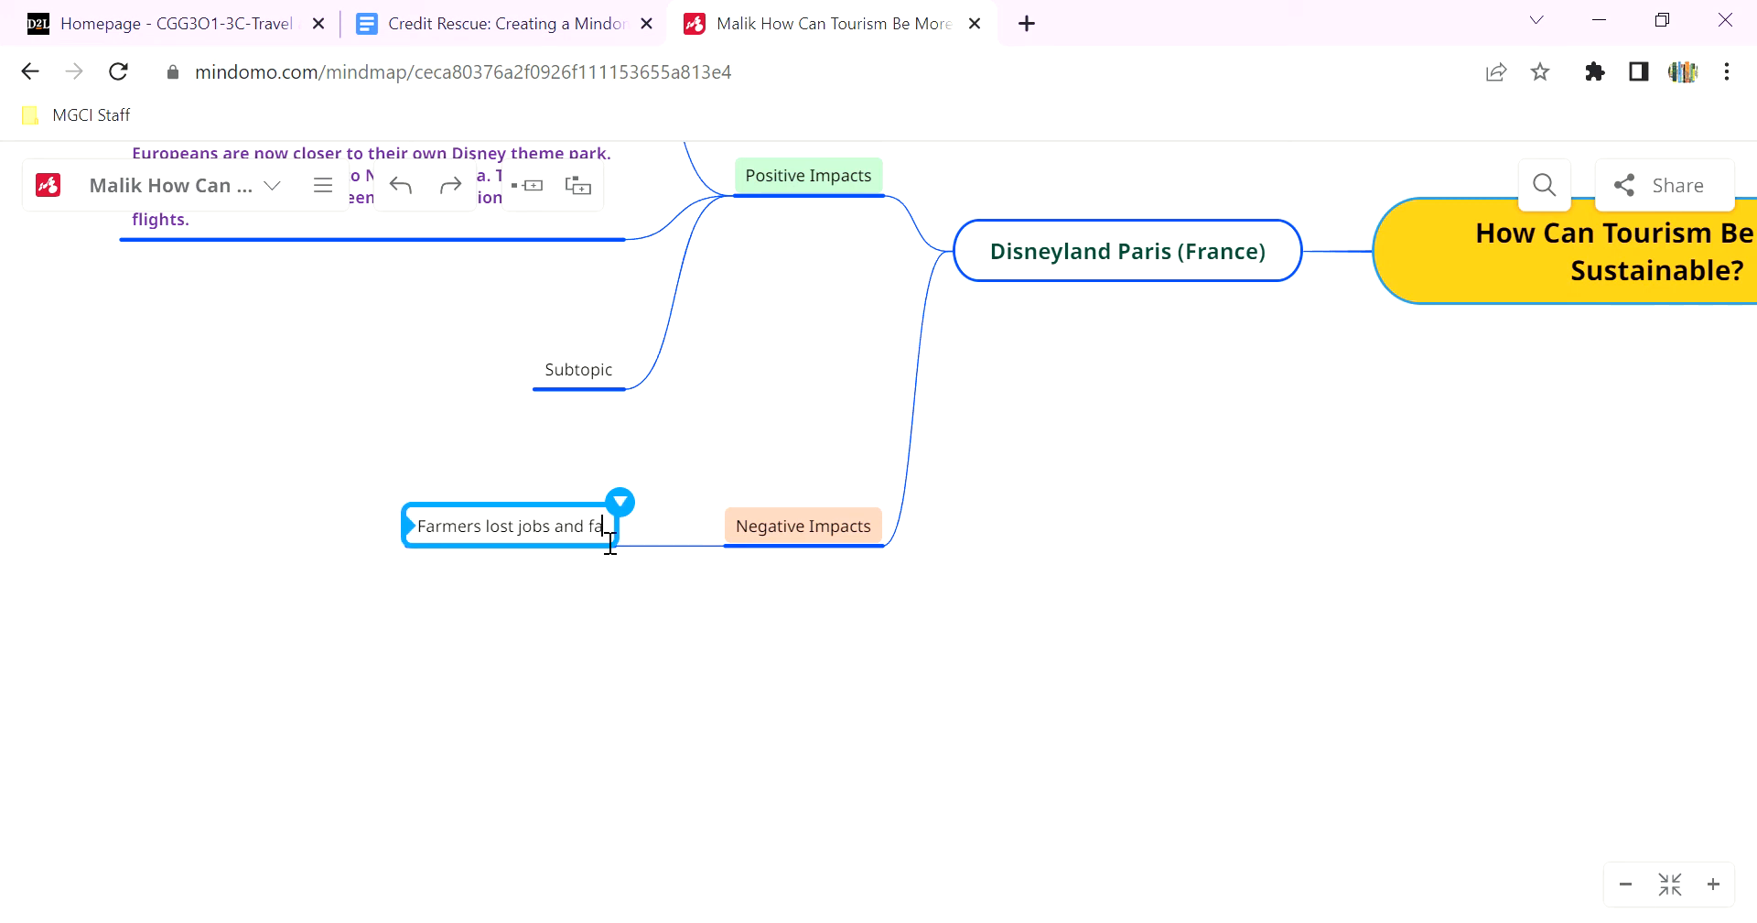
type("rmland was bu")
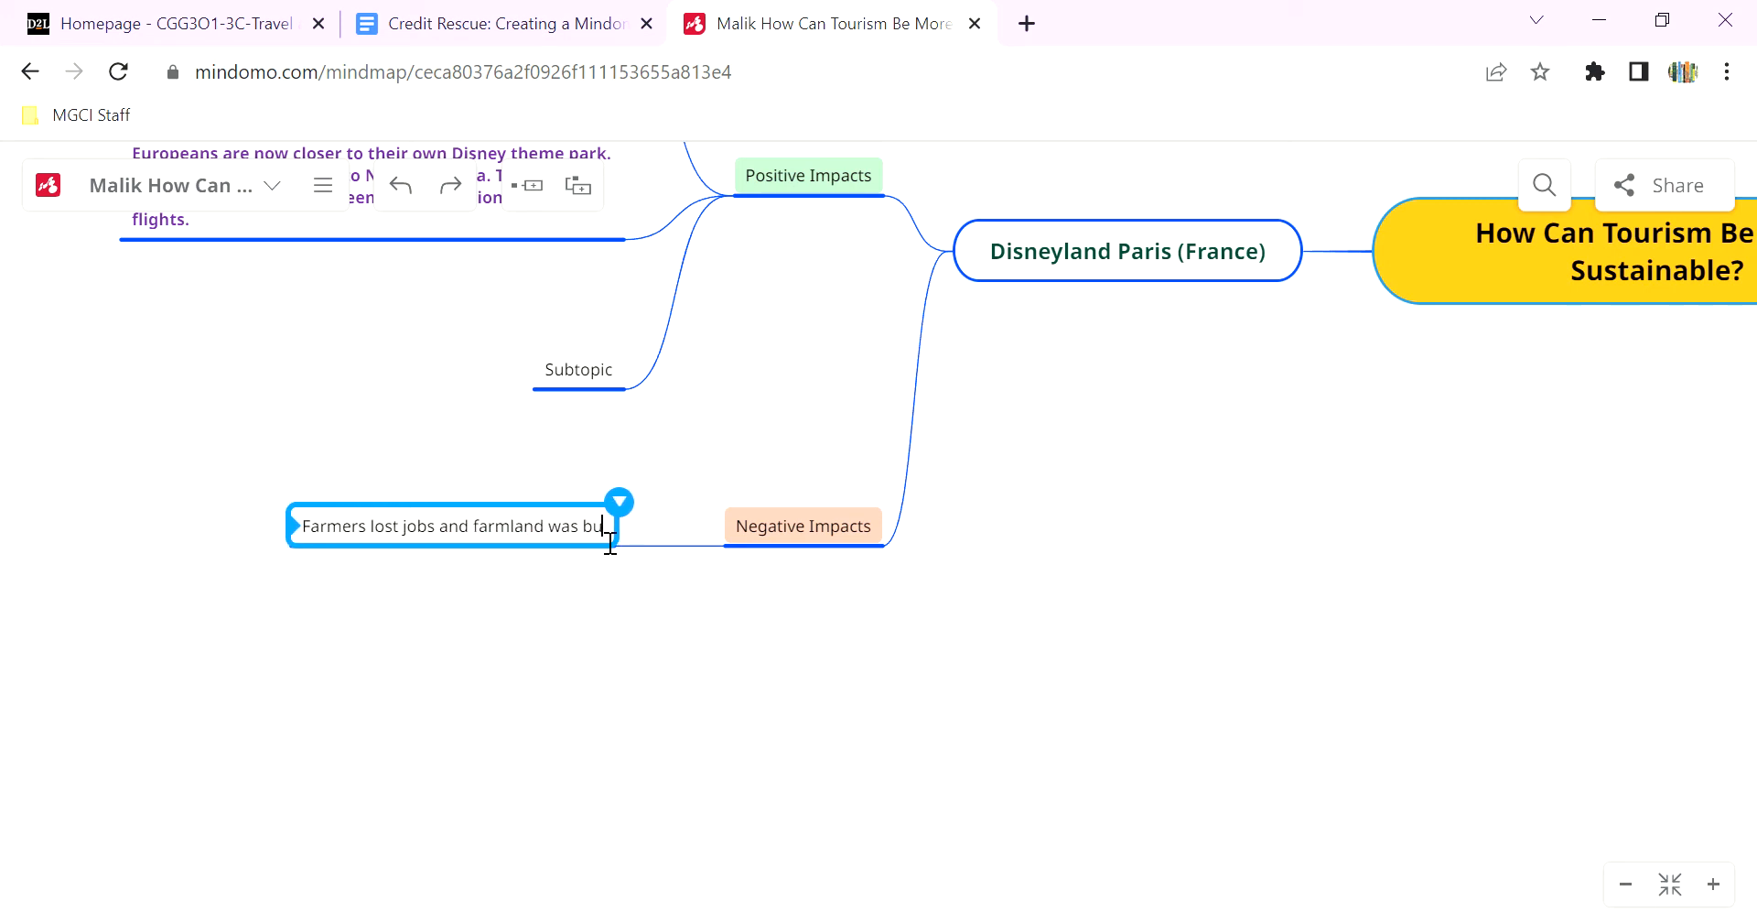
type("ly ov")
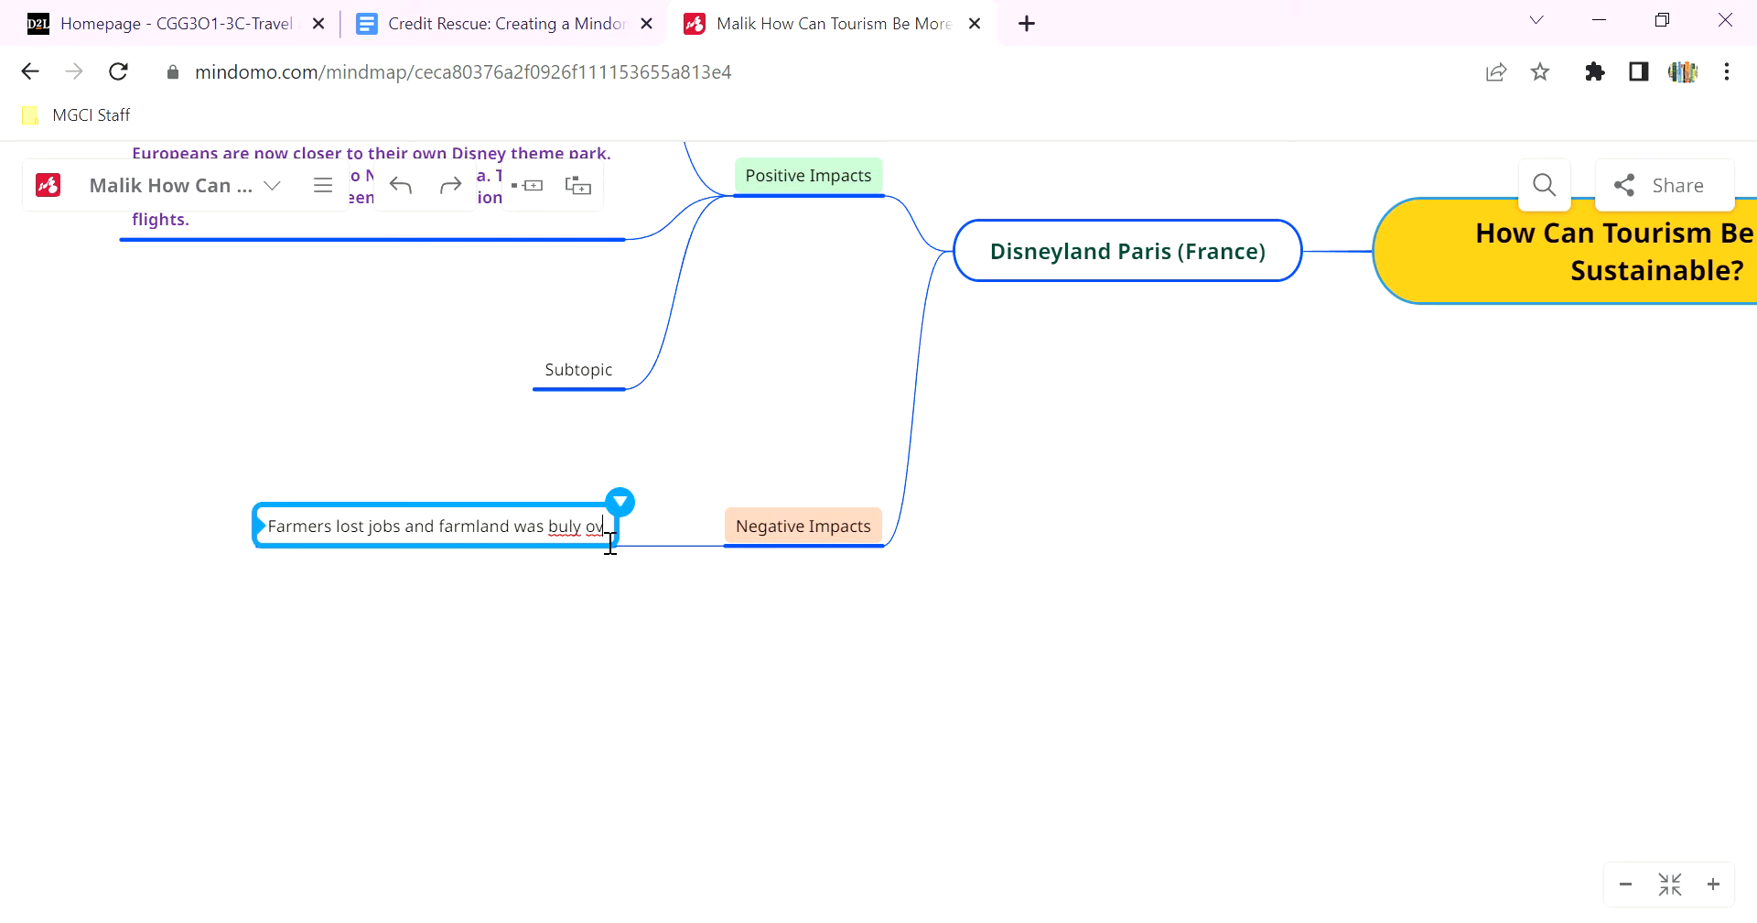
key("BackSpace")
key("BackSpace")
key("BackSpace")
key("BackSpace")
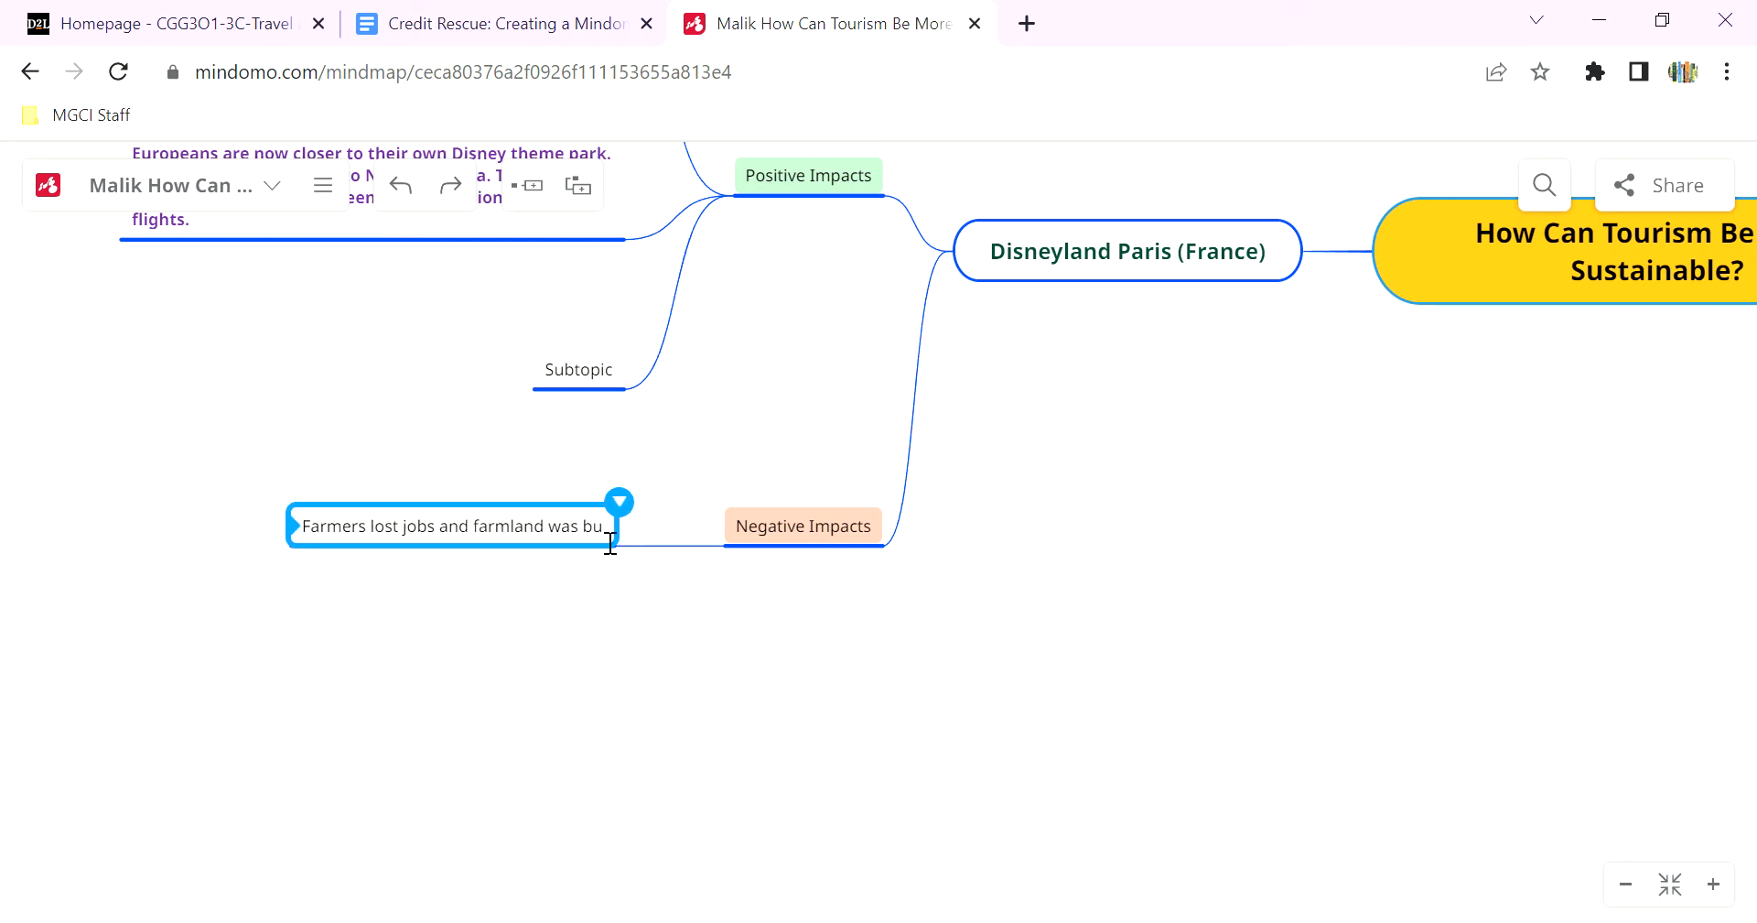
type("lt over")
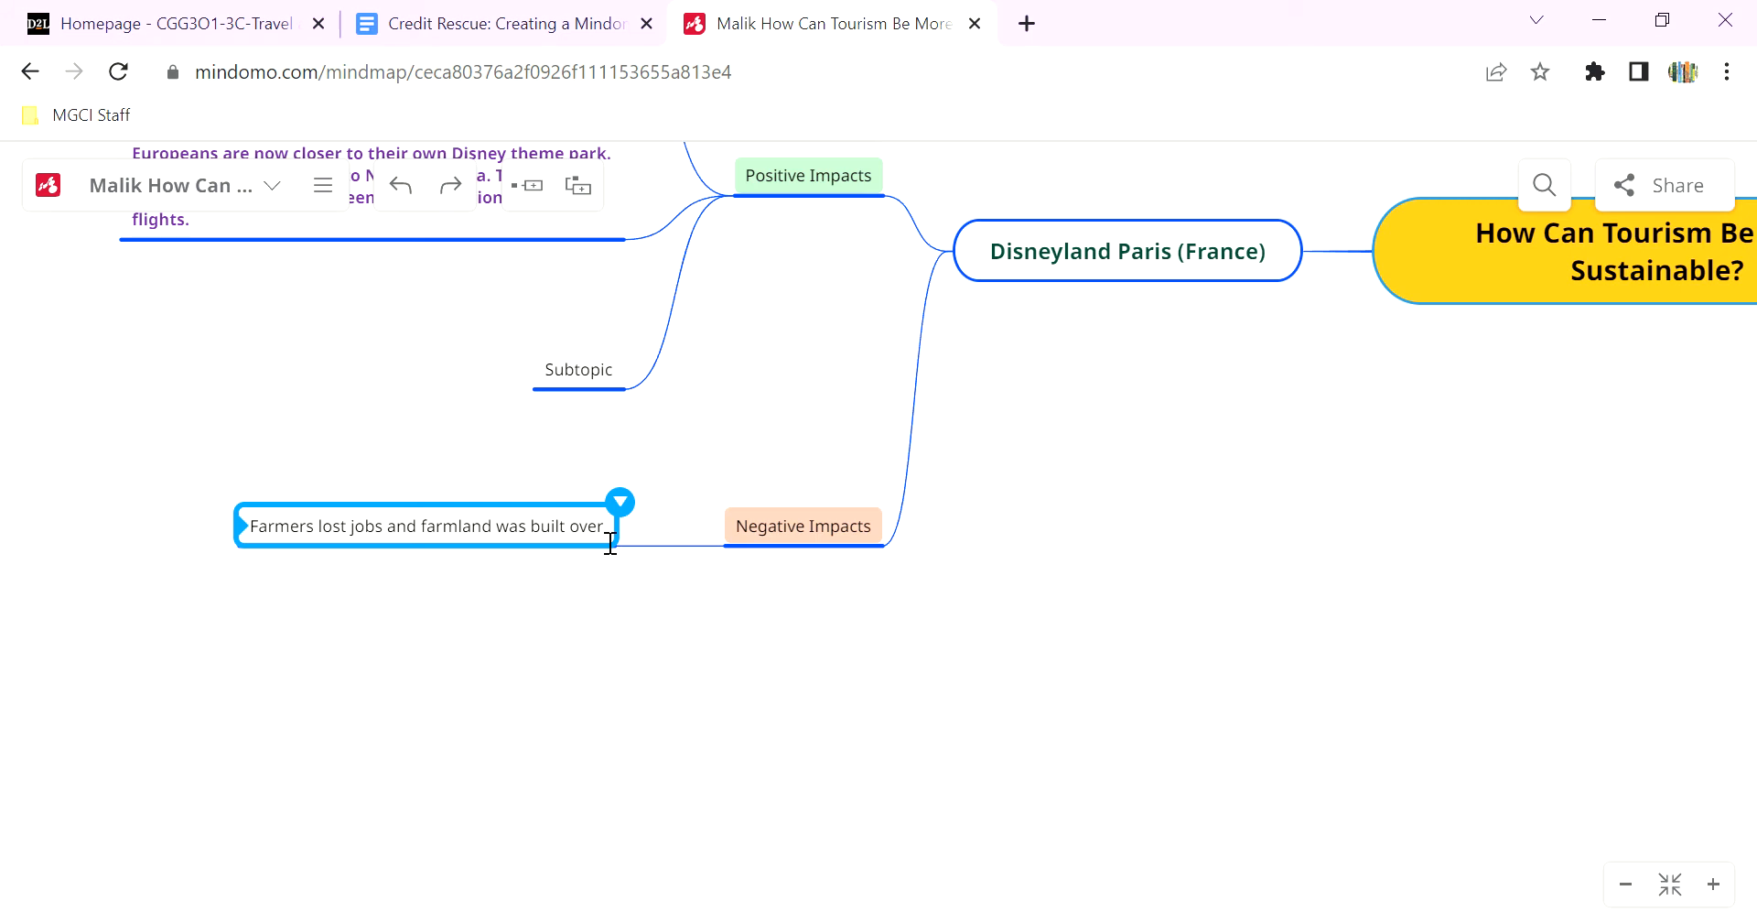
Examine the font colours of the Tourist, Company and Government Actions labels to decide which category fits the farmland idea.
left_click(577, 609)
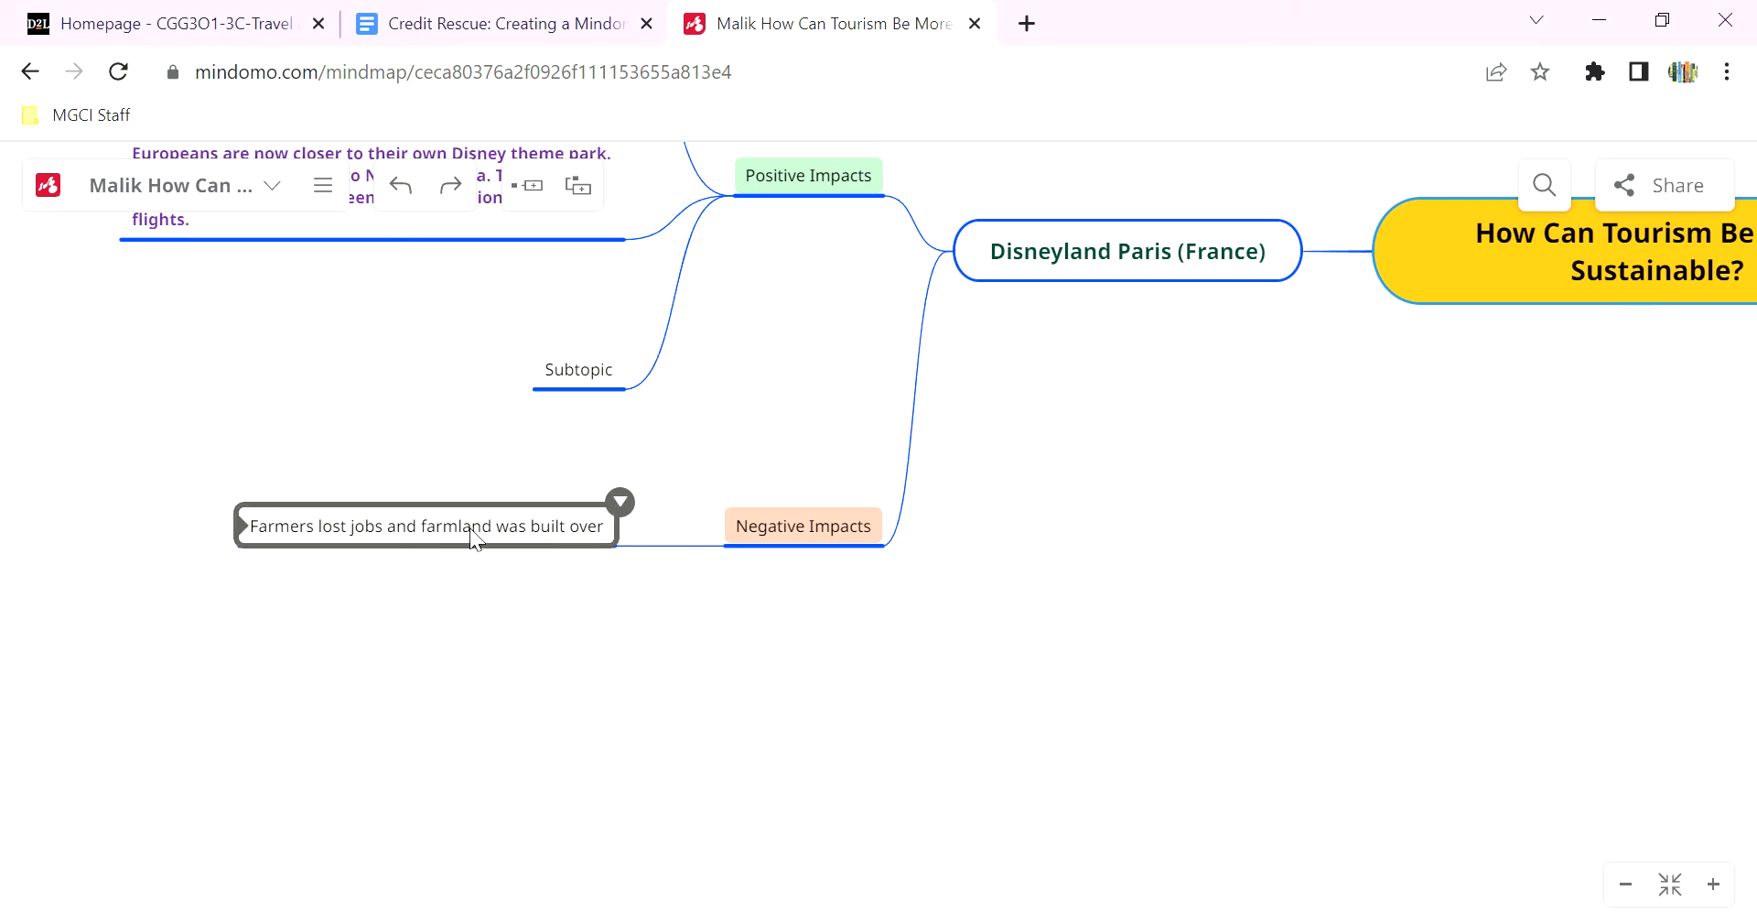
left_click(403, 529)
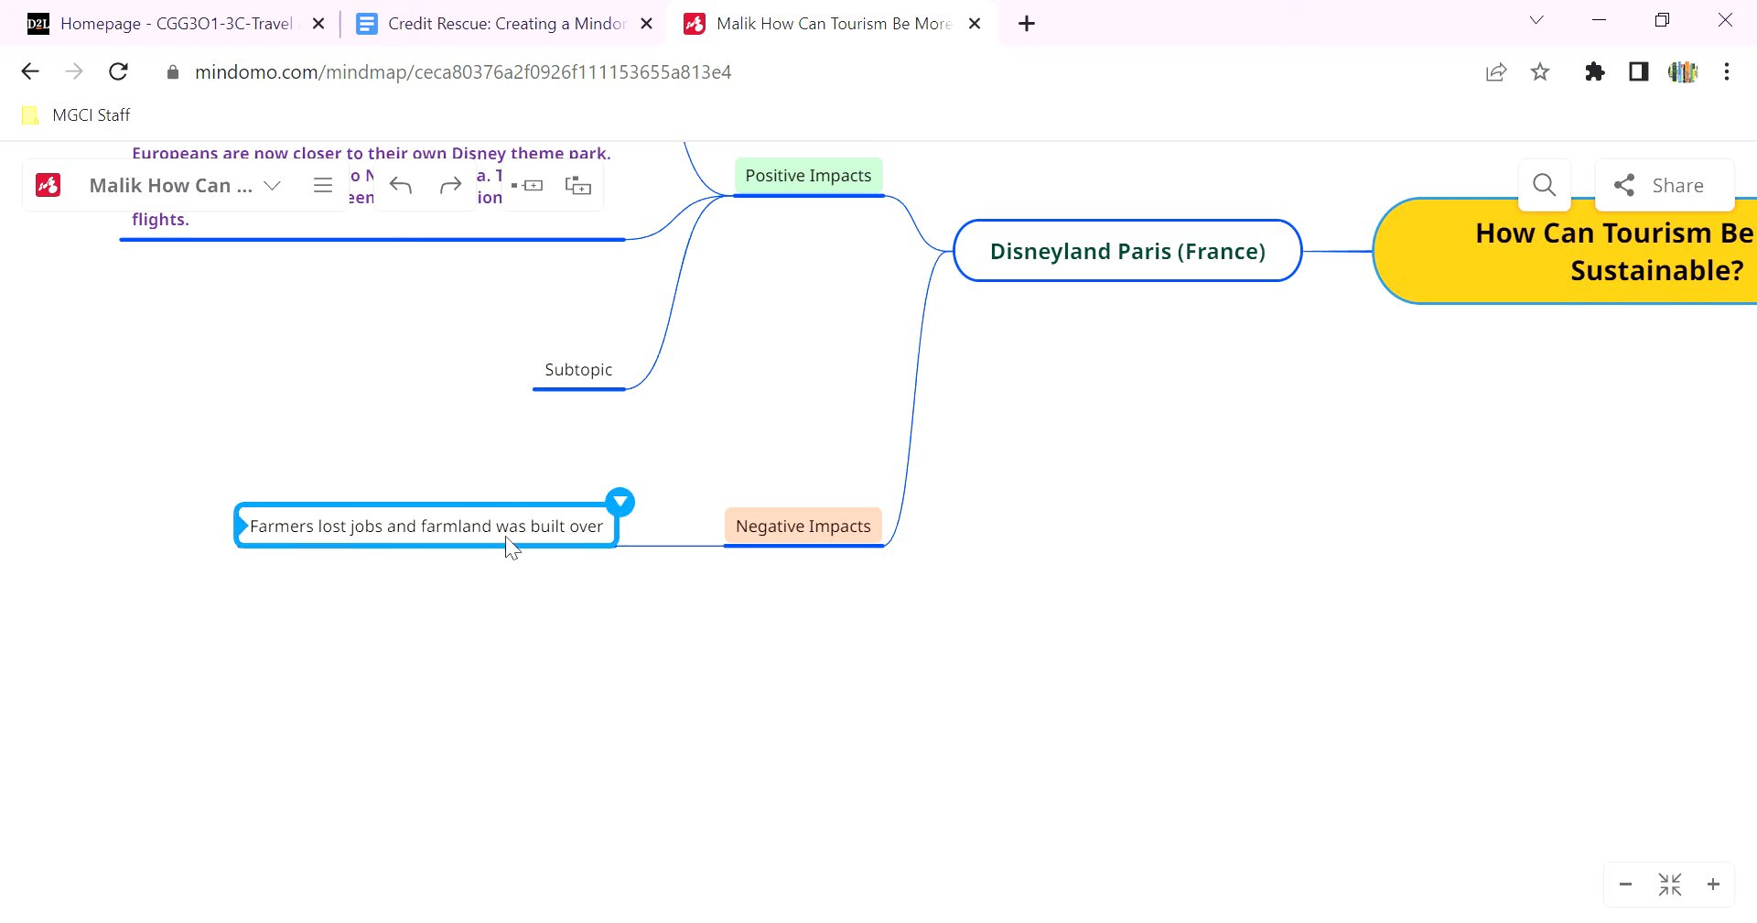
scroll(568, 558, "up", 4)
scroll(606, 584, "up", 9)
left_click_drag(1285, 630, 613, 302)
left_click_drag(767, 533, 1158, 121)
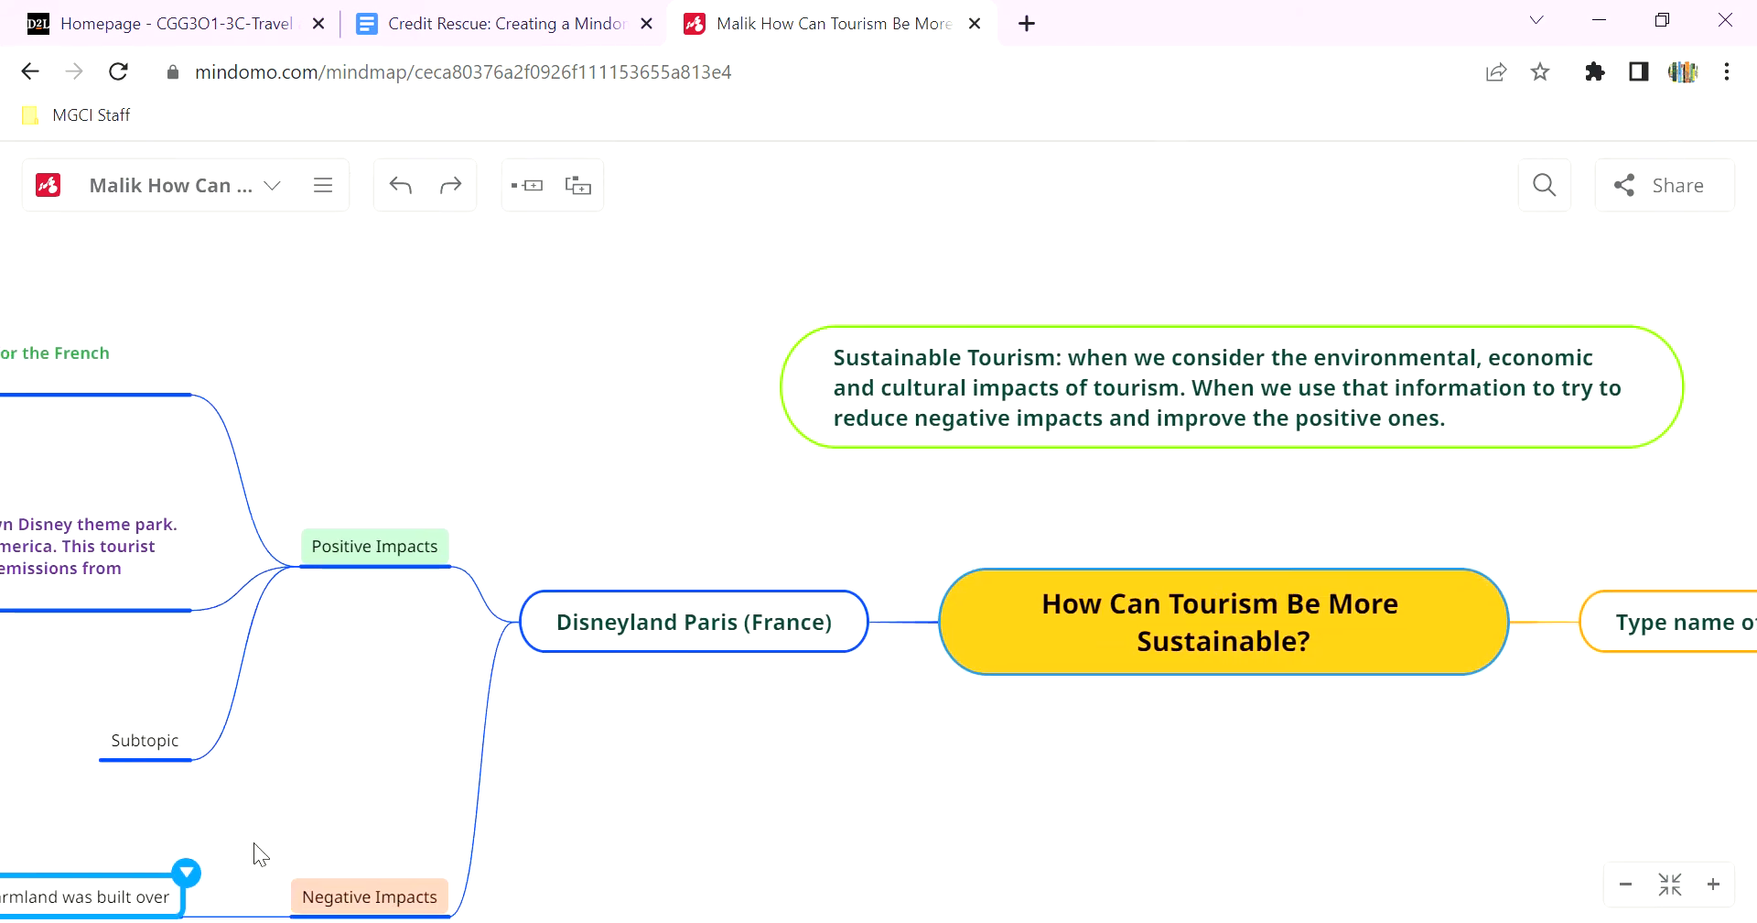
left_click_drag(647, 852, 879, 782)
left_click_drag(680, 448, 558, 778)
left_click_drag(623, 467, 165, 618)
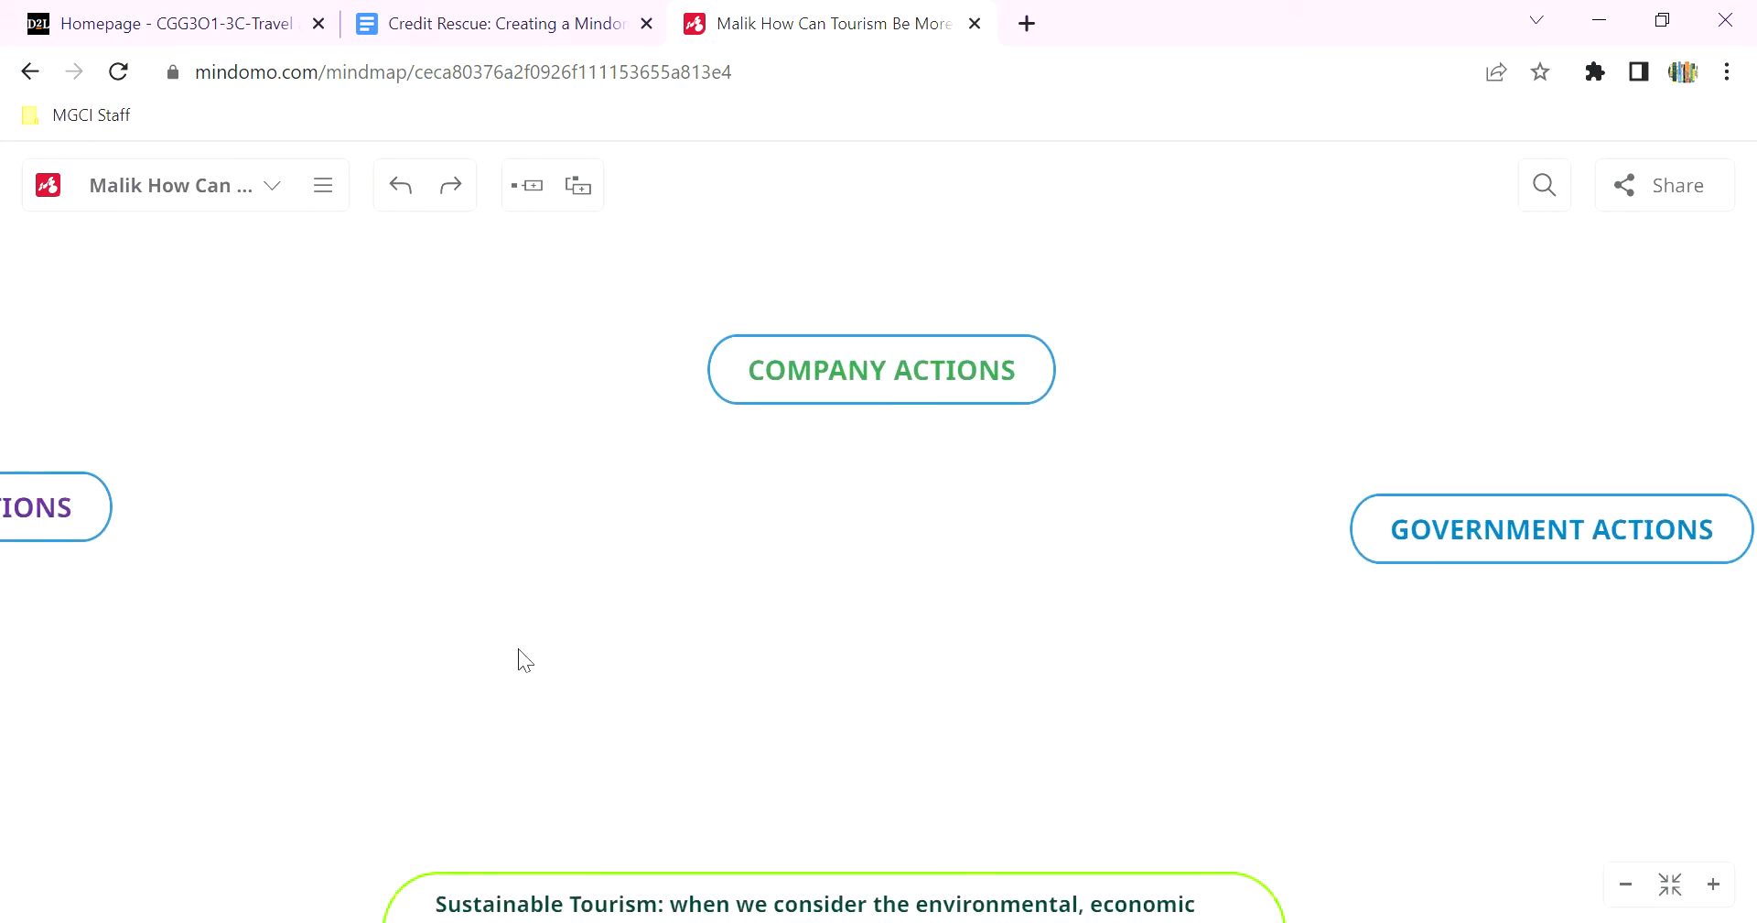
left_click_drag(521, 659, 569, 595)
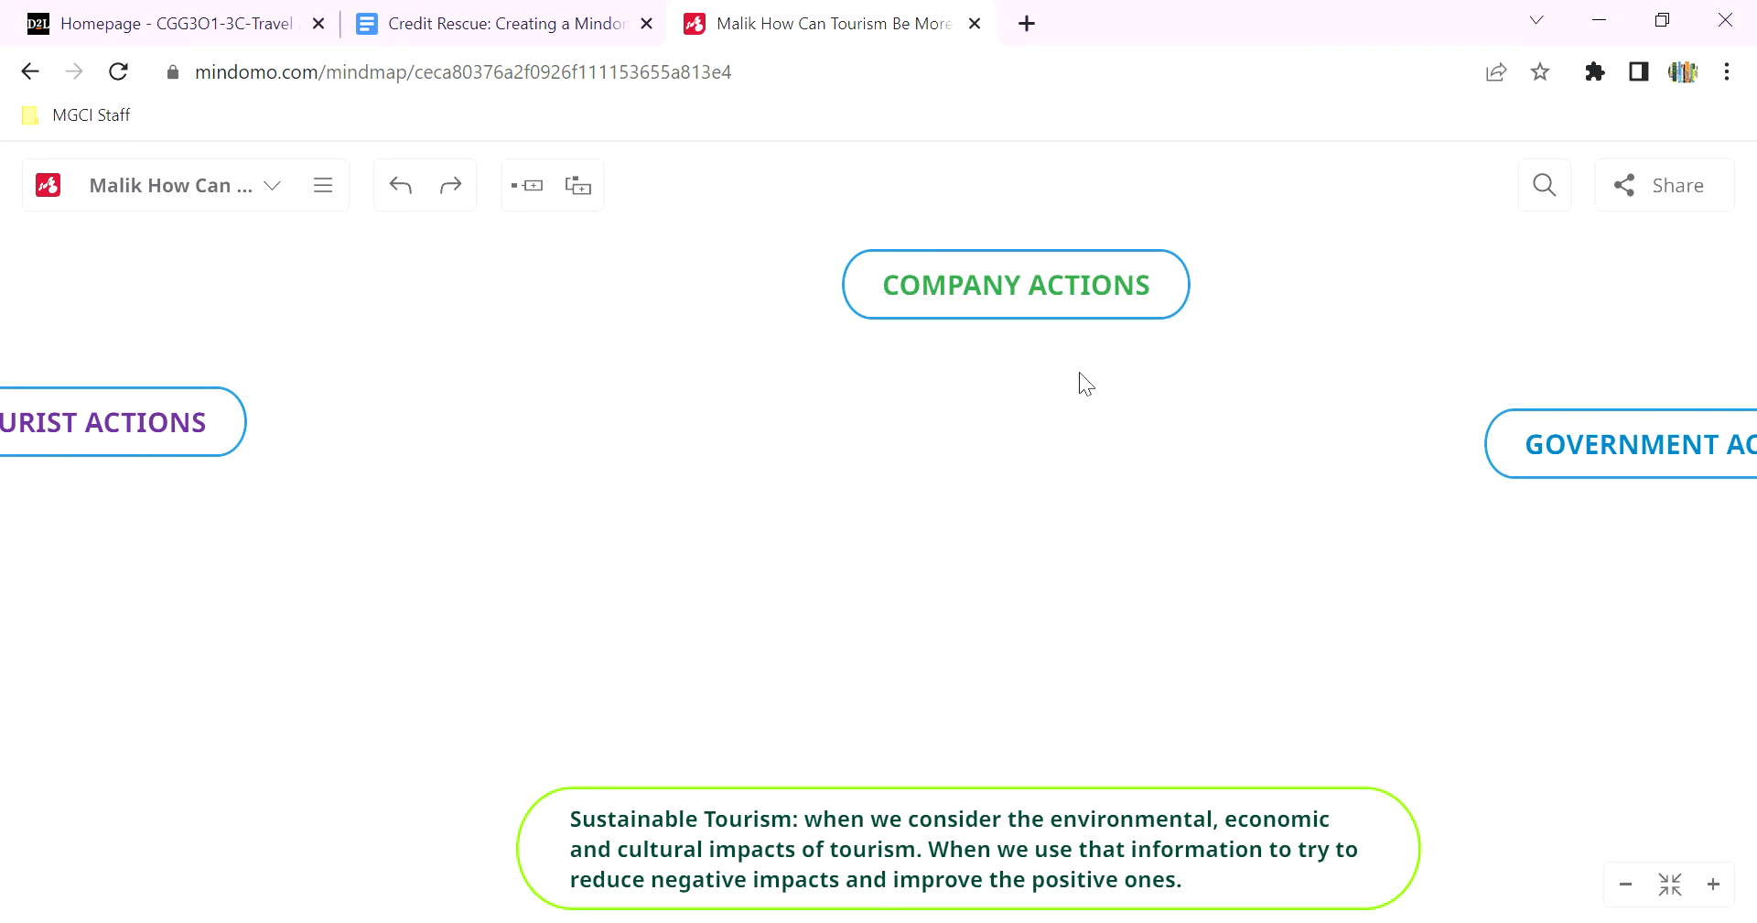
left_click_drag(627, 485, 984, 220)
left_click_drag(595, 632, 716, 343)
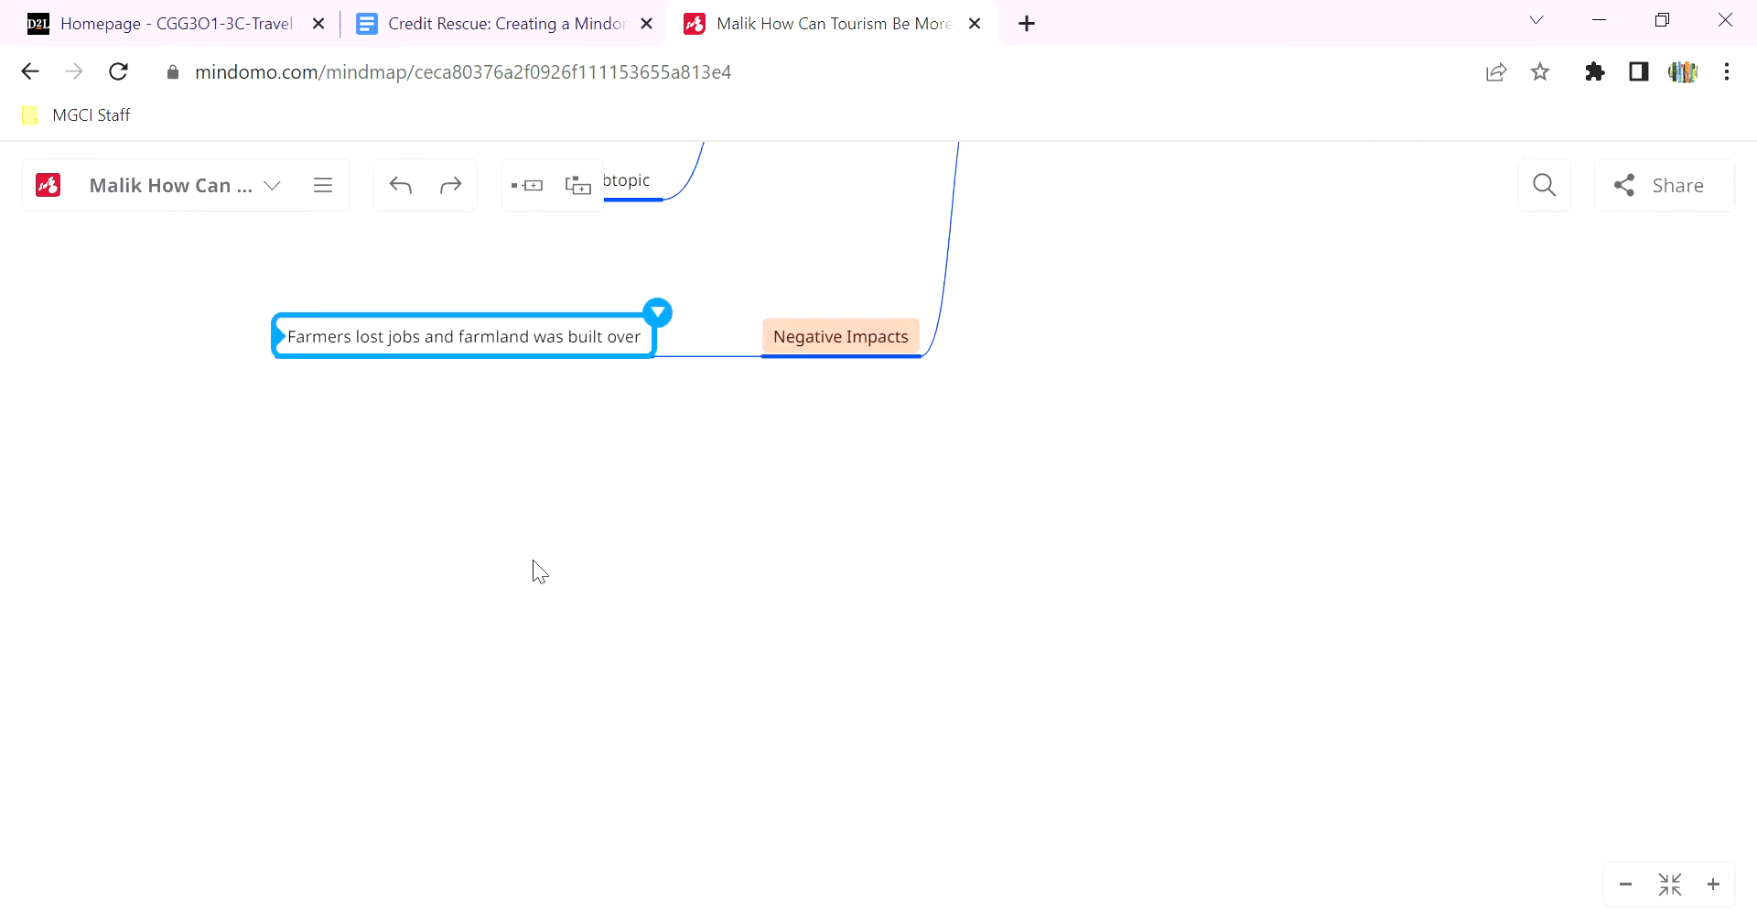
Set the font colour of "Farmers lost jobs and farmland was built over" under Negative Impacts to blue.
left_click_drag(533, 555, 595, 650)
double_click(547, 468)
left_click_drag(792, 615, 590, 650)
double_click(405, 515)
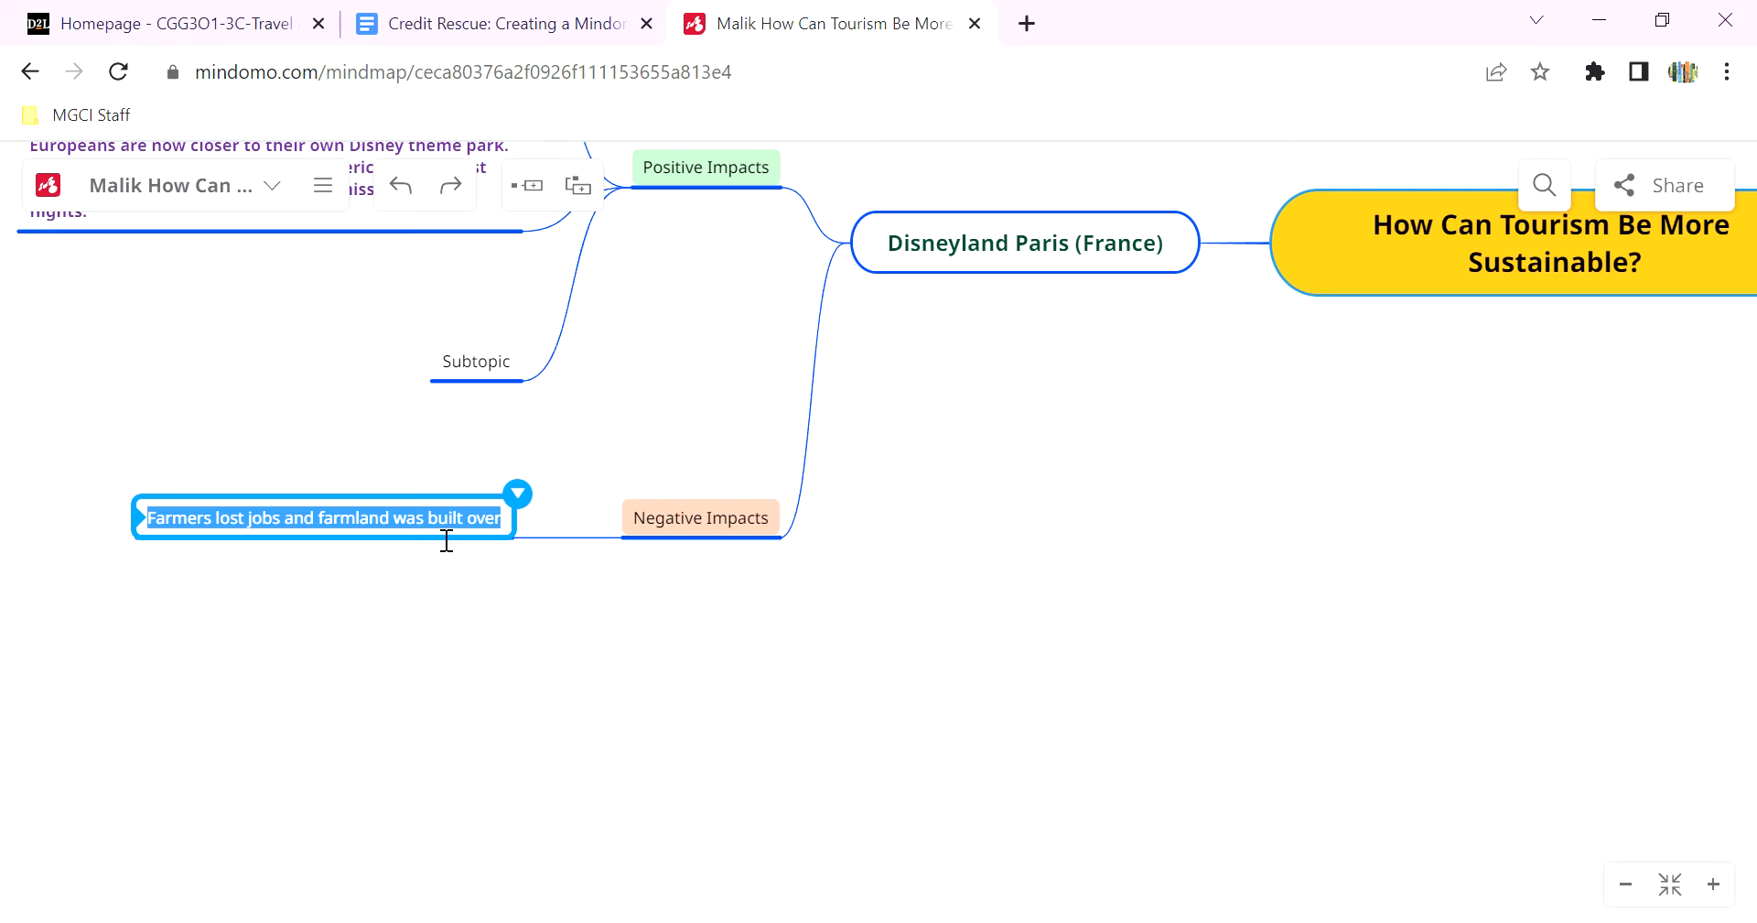
left_click(520, 494)
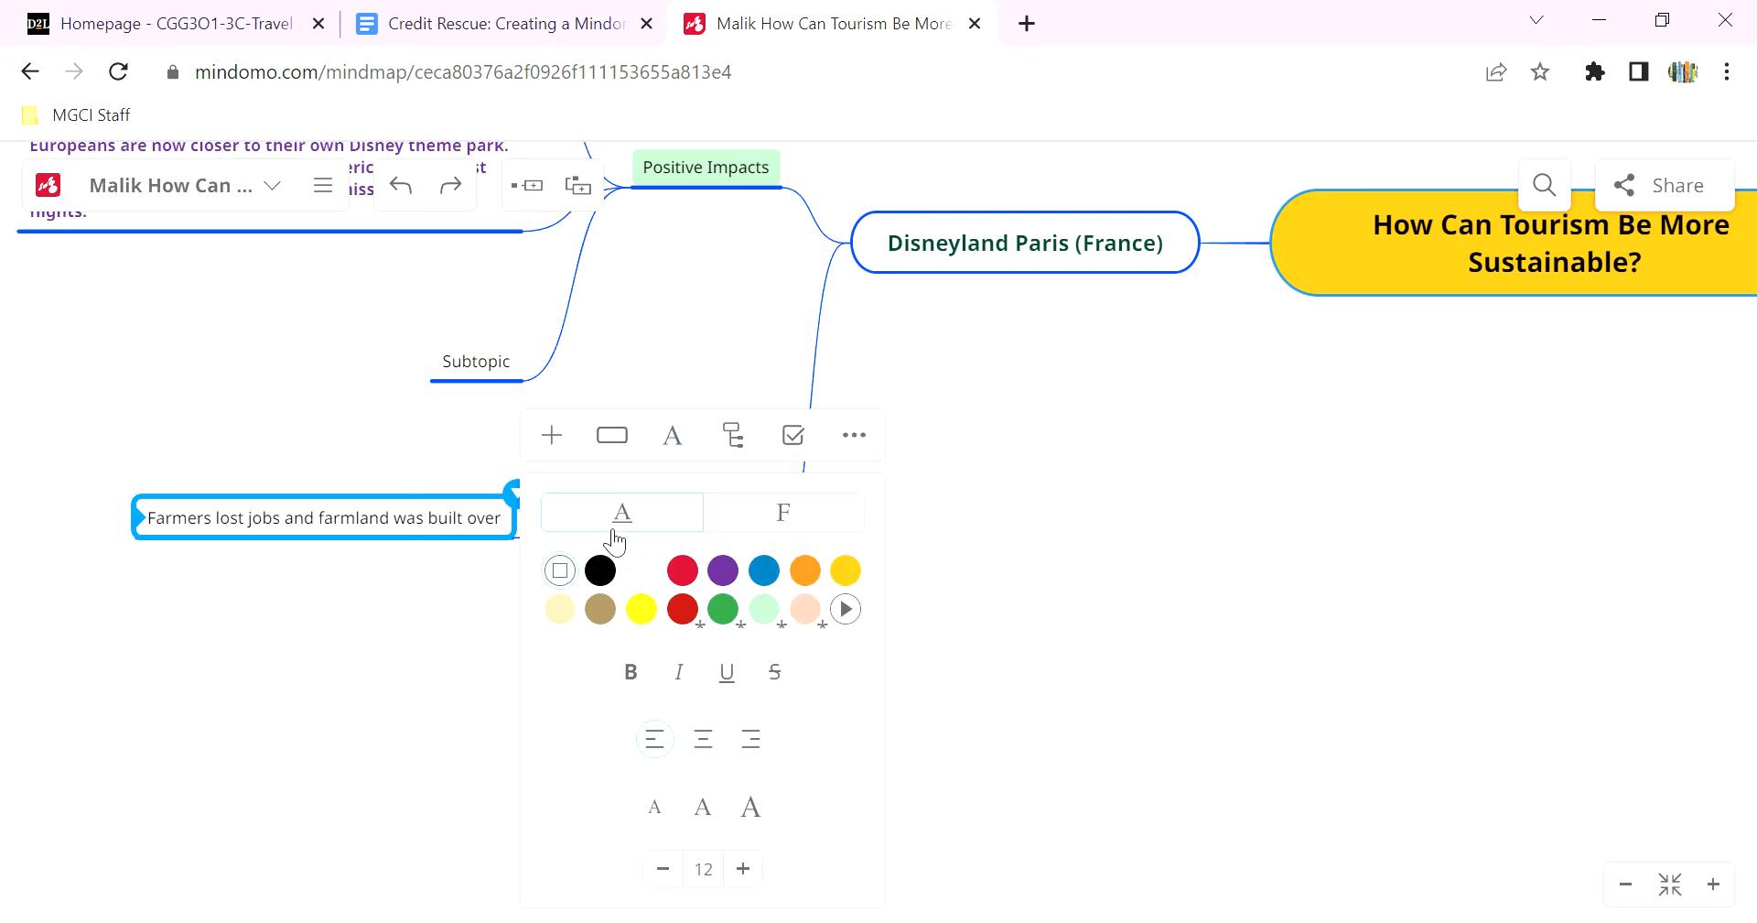
left_click(765, 570)
left_click(256, 618)
left_click(445, 527)
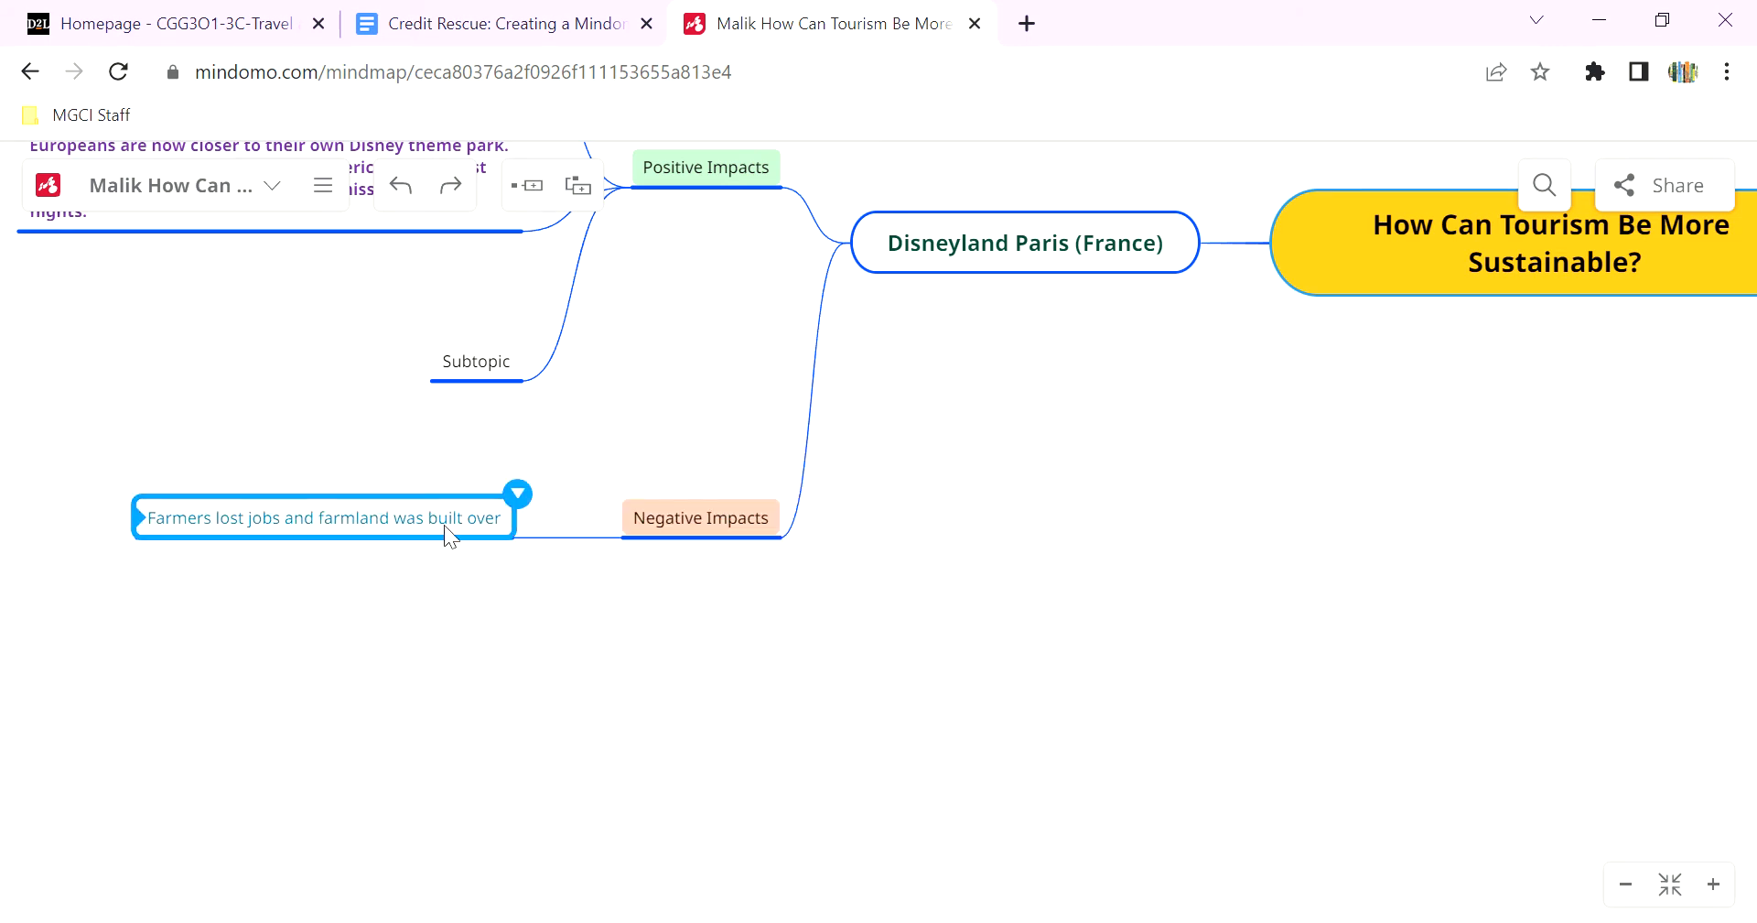
Make the text of the farmland subtopic under Negative Impacts bold.
double_click(483, 522)
left_click(517, 494)
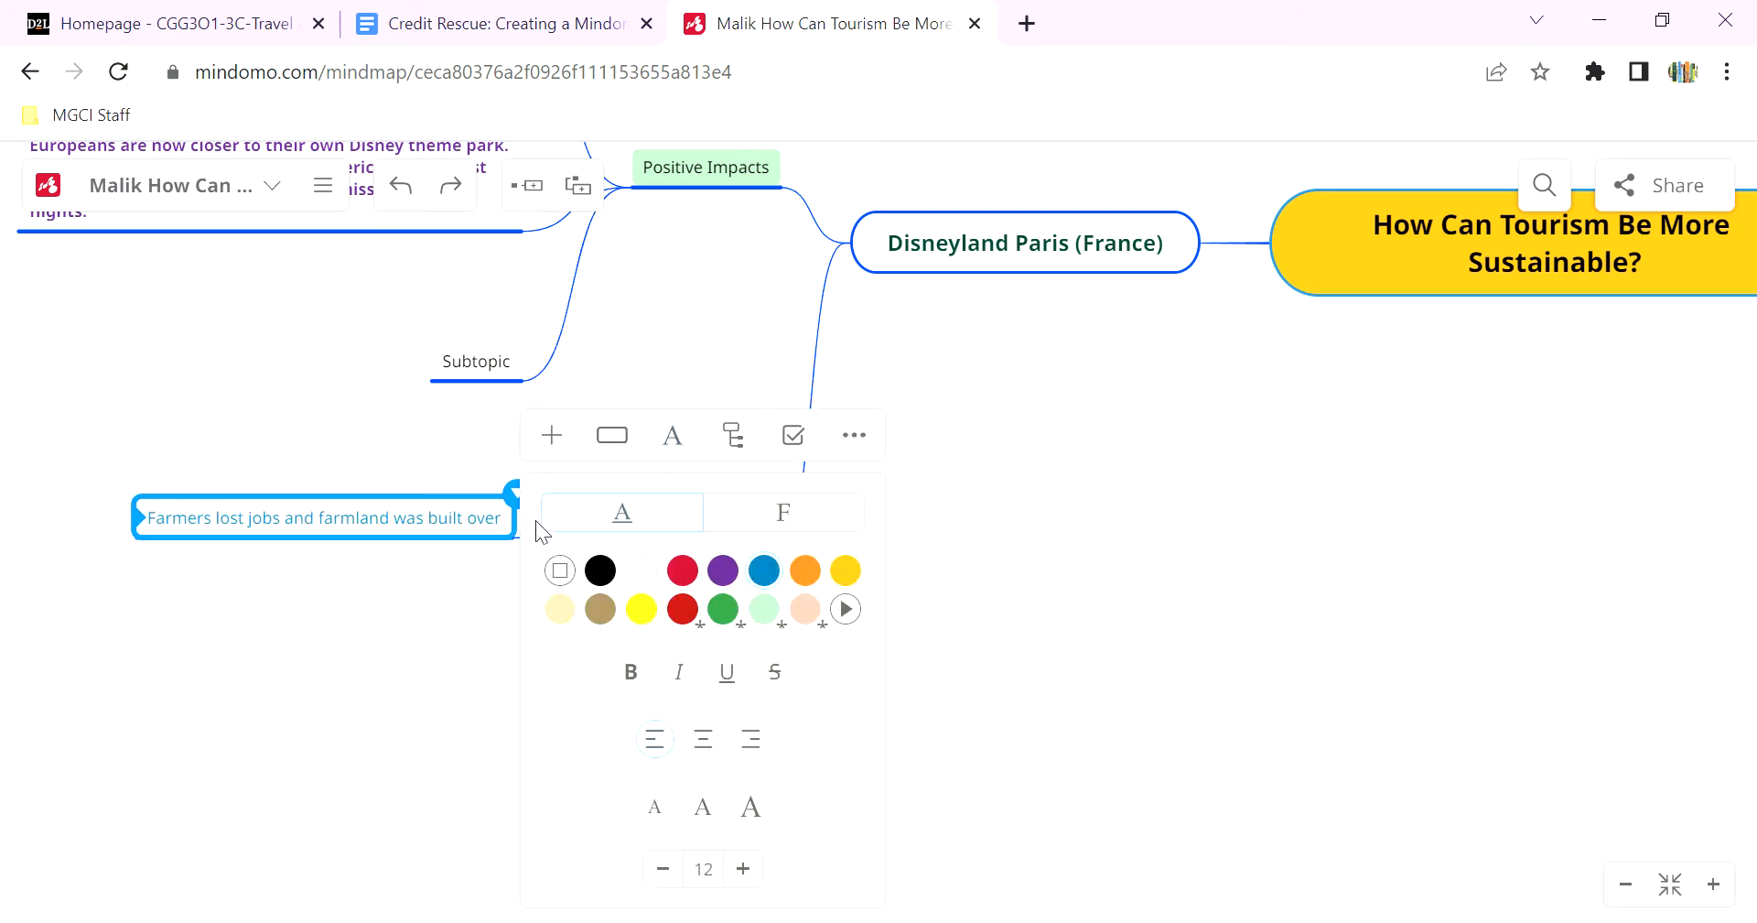
left_click(631, 673)
left_click(408, 639)
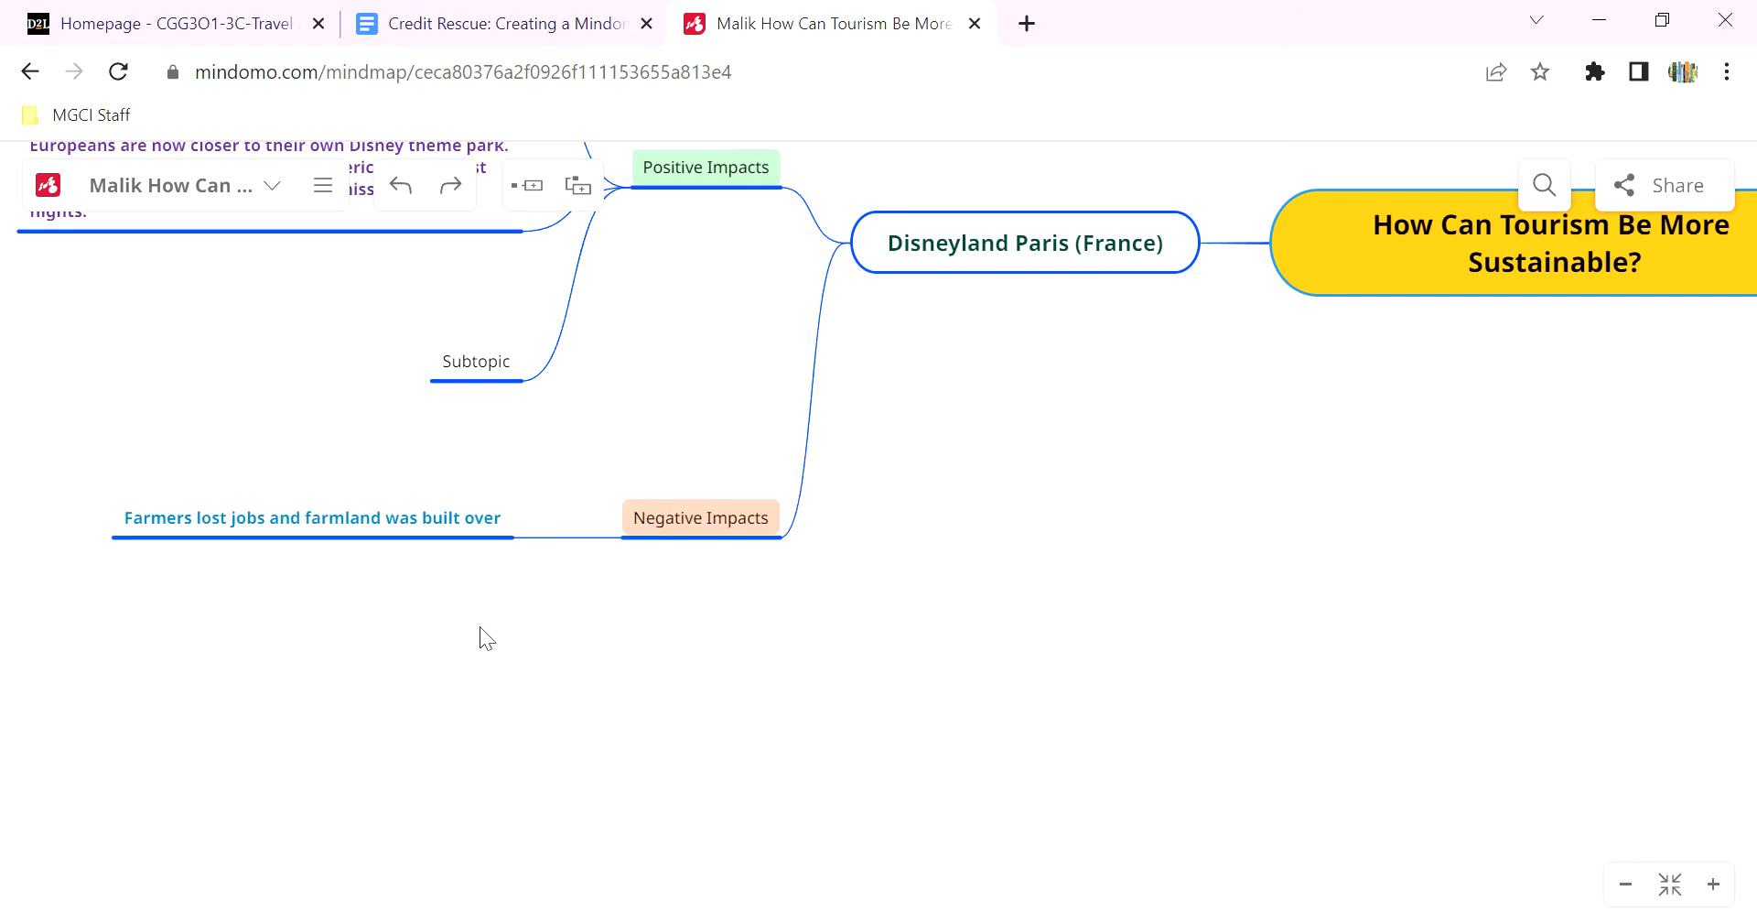
left_click_drag(215, 407, 373, 723)
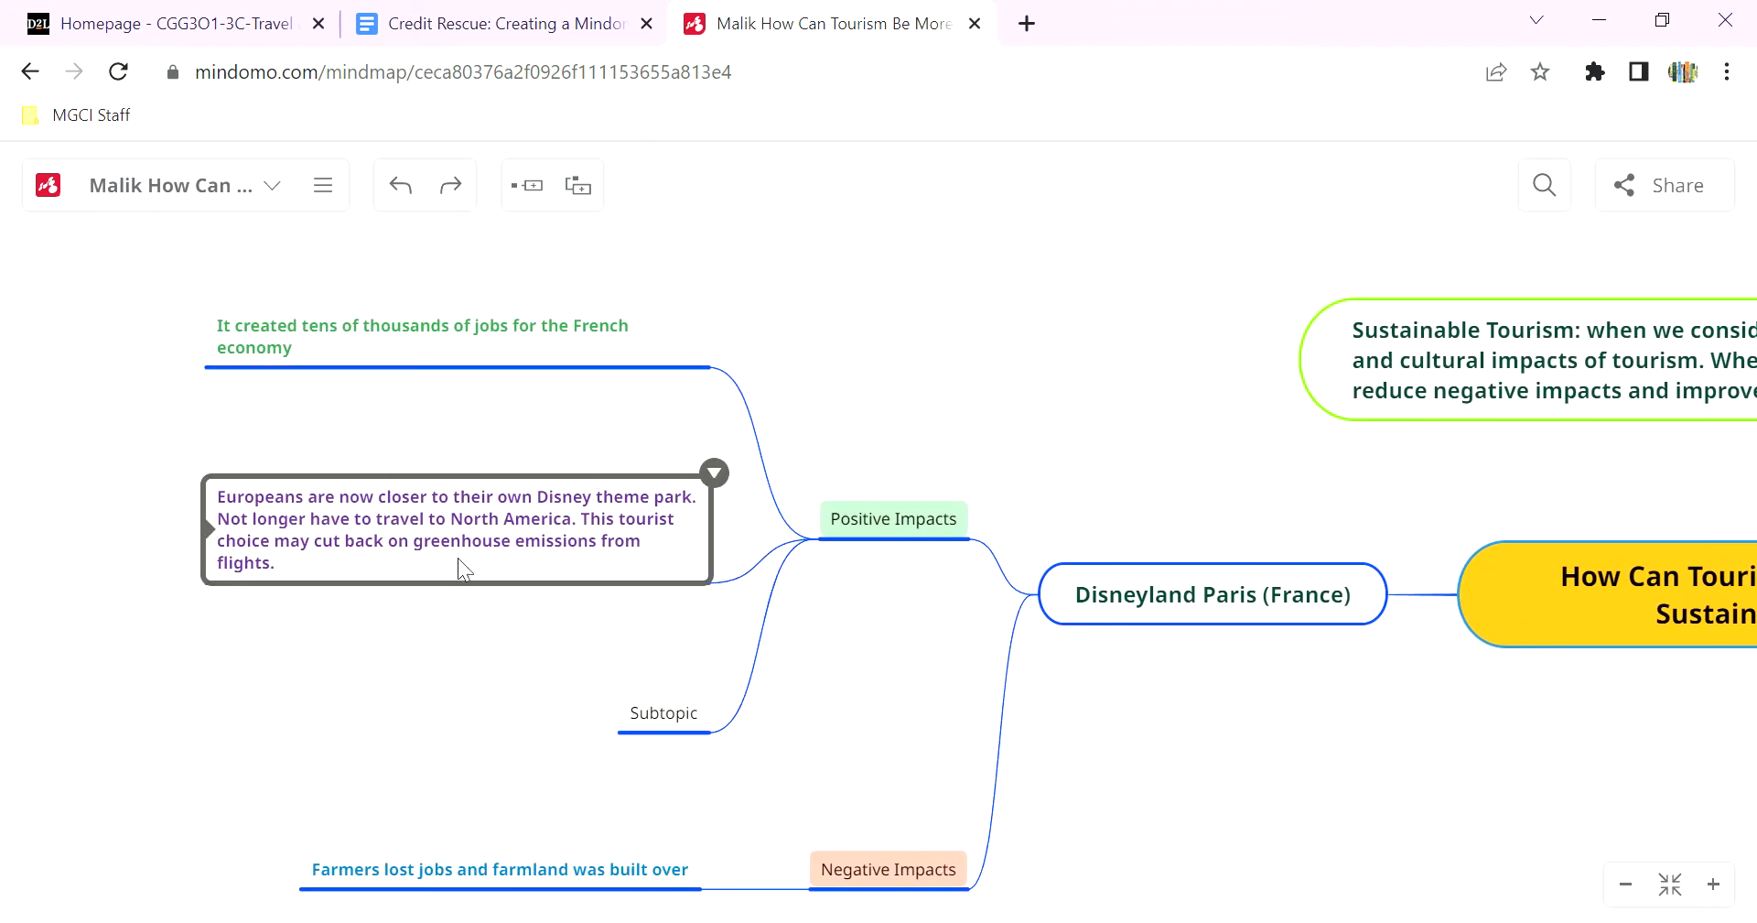
left_click_drag(471, 792, 361, 649)
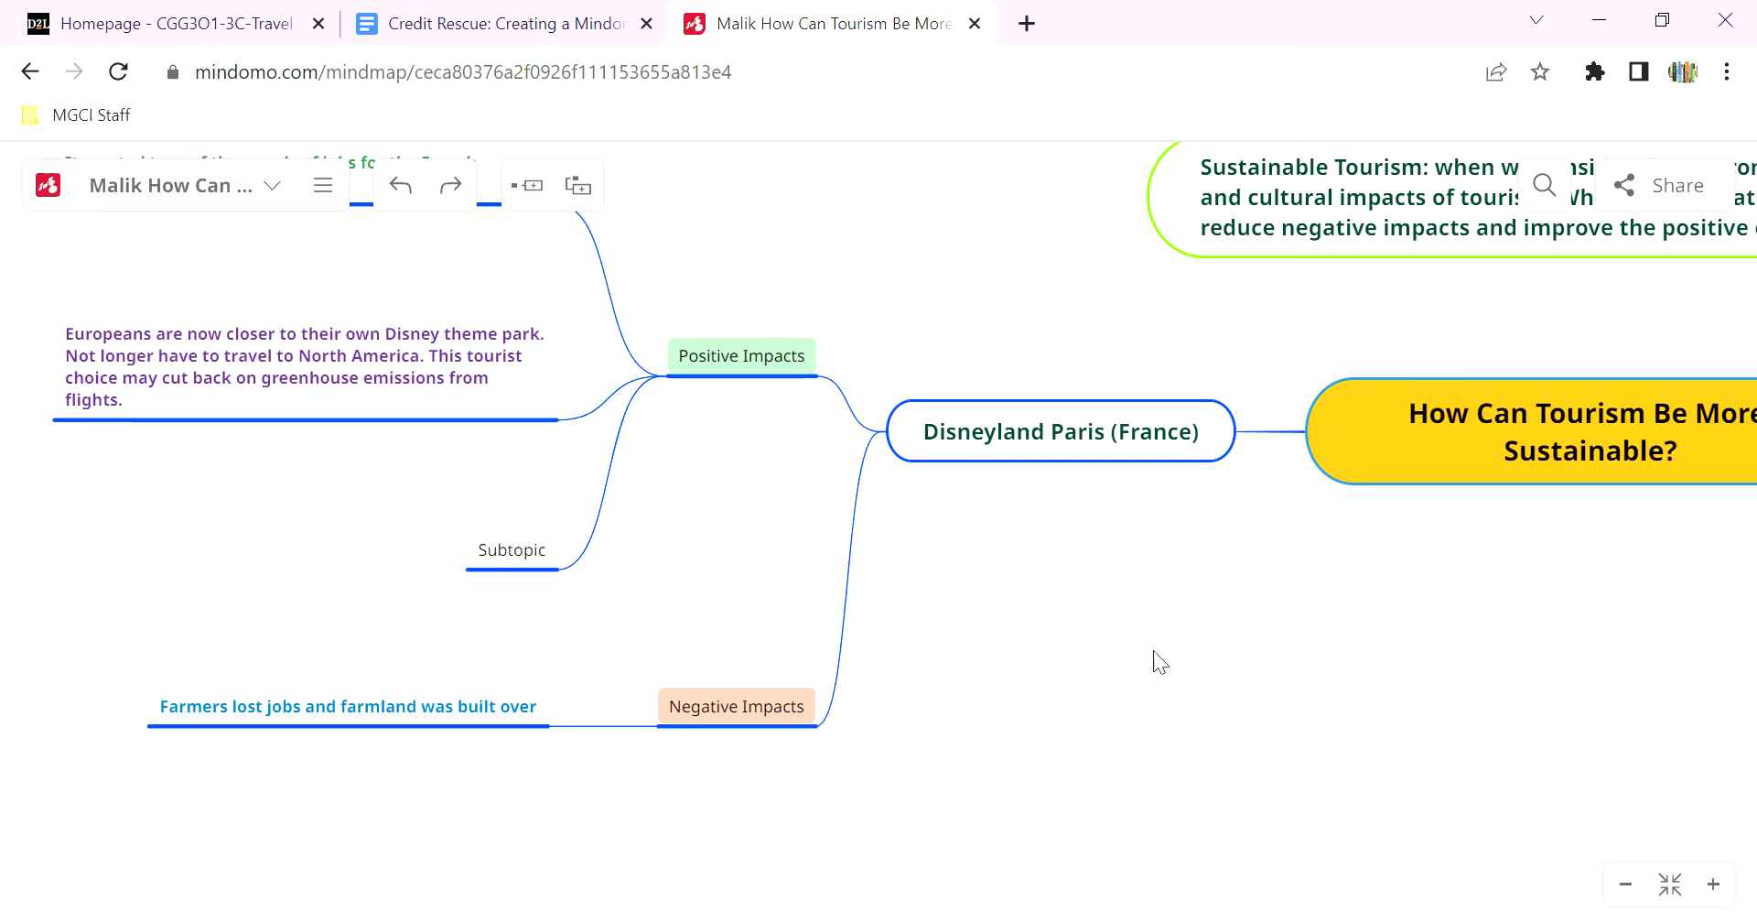
Switch to the Google Docs instructions and read items 8 to 10 on font colours, a second location and adding photos.
left_click(500, 25)
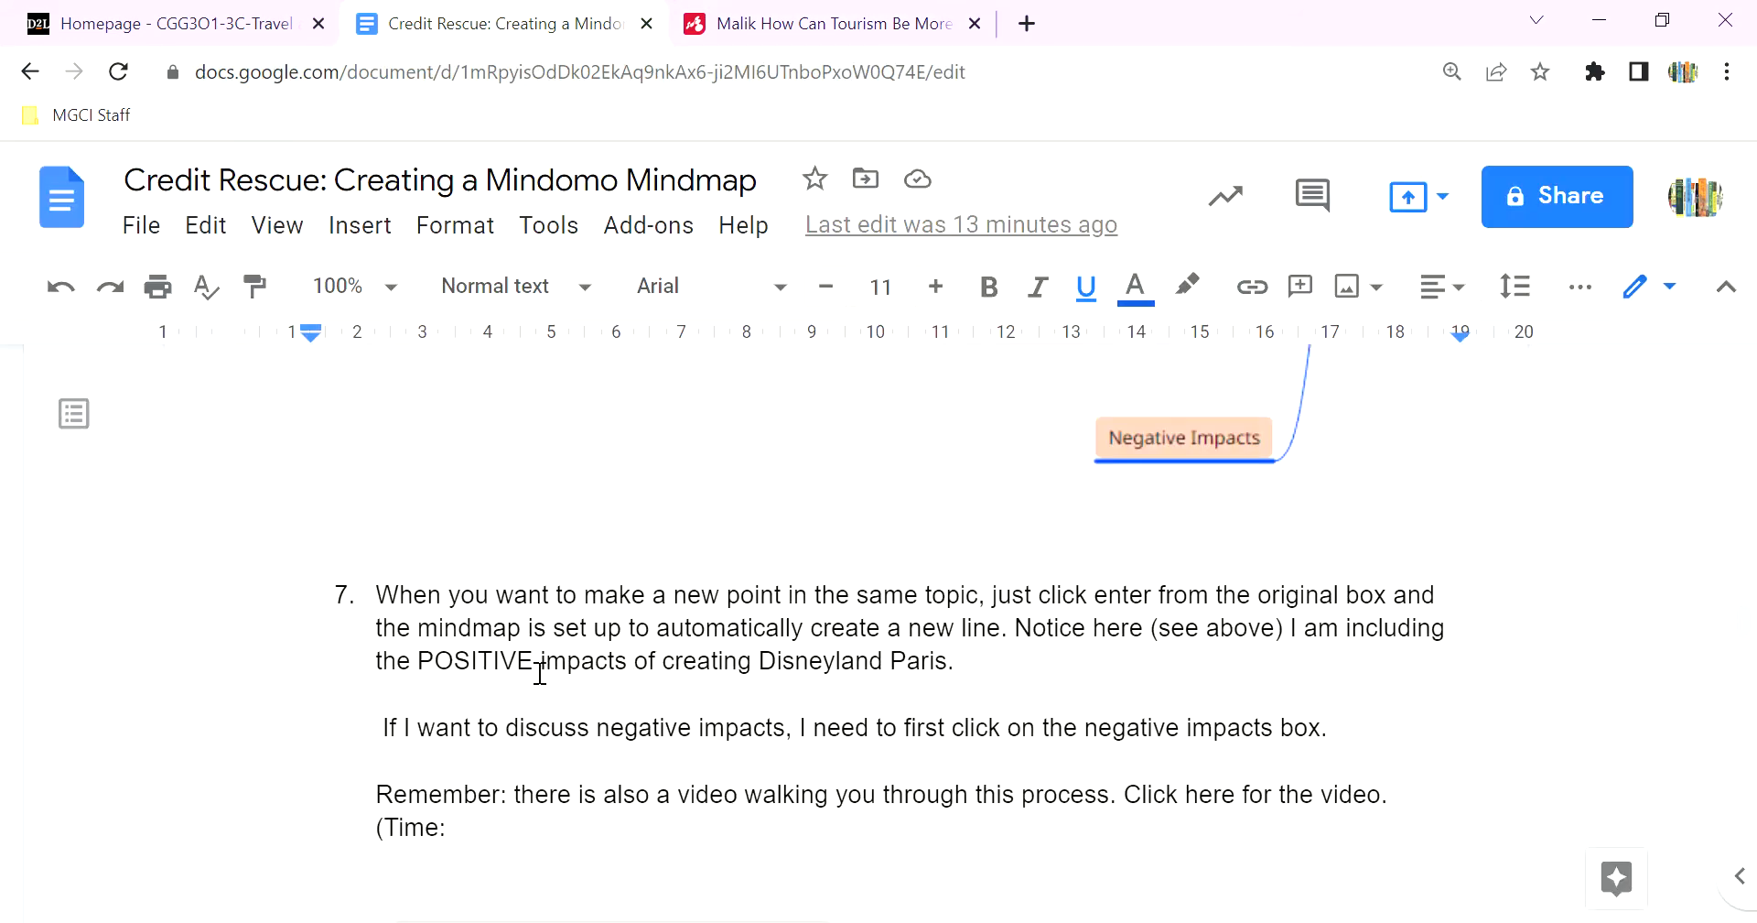
scroll(502, 669, "down", 5)
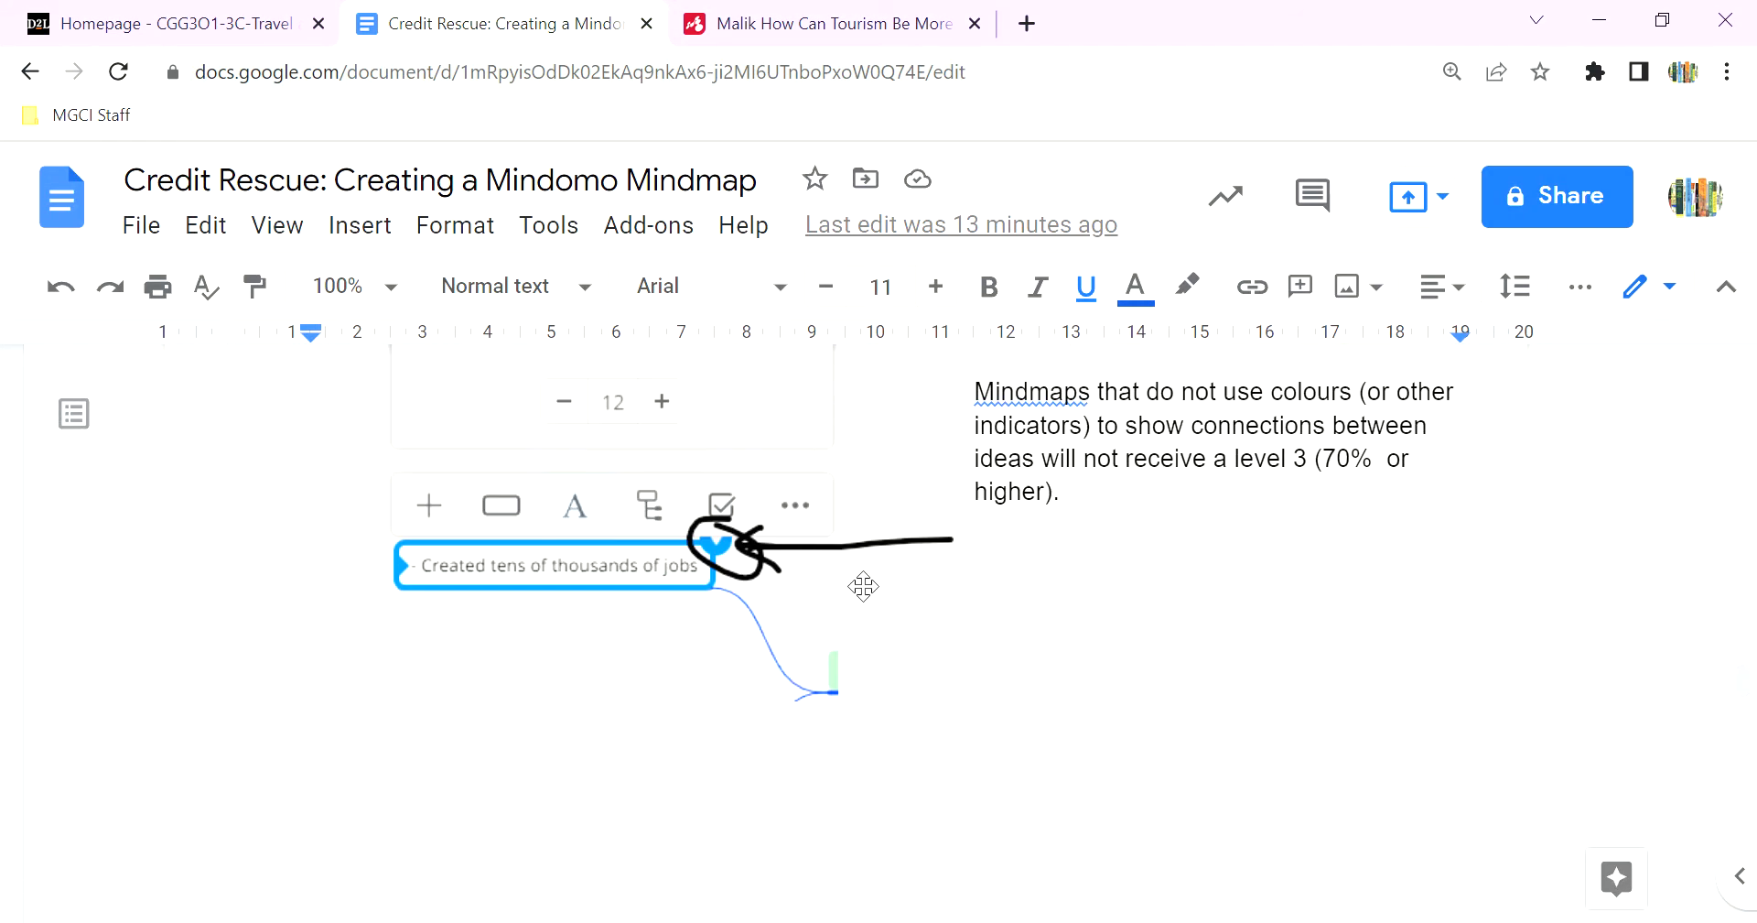
scroll(903, 583, "up", 4)
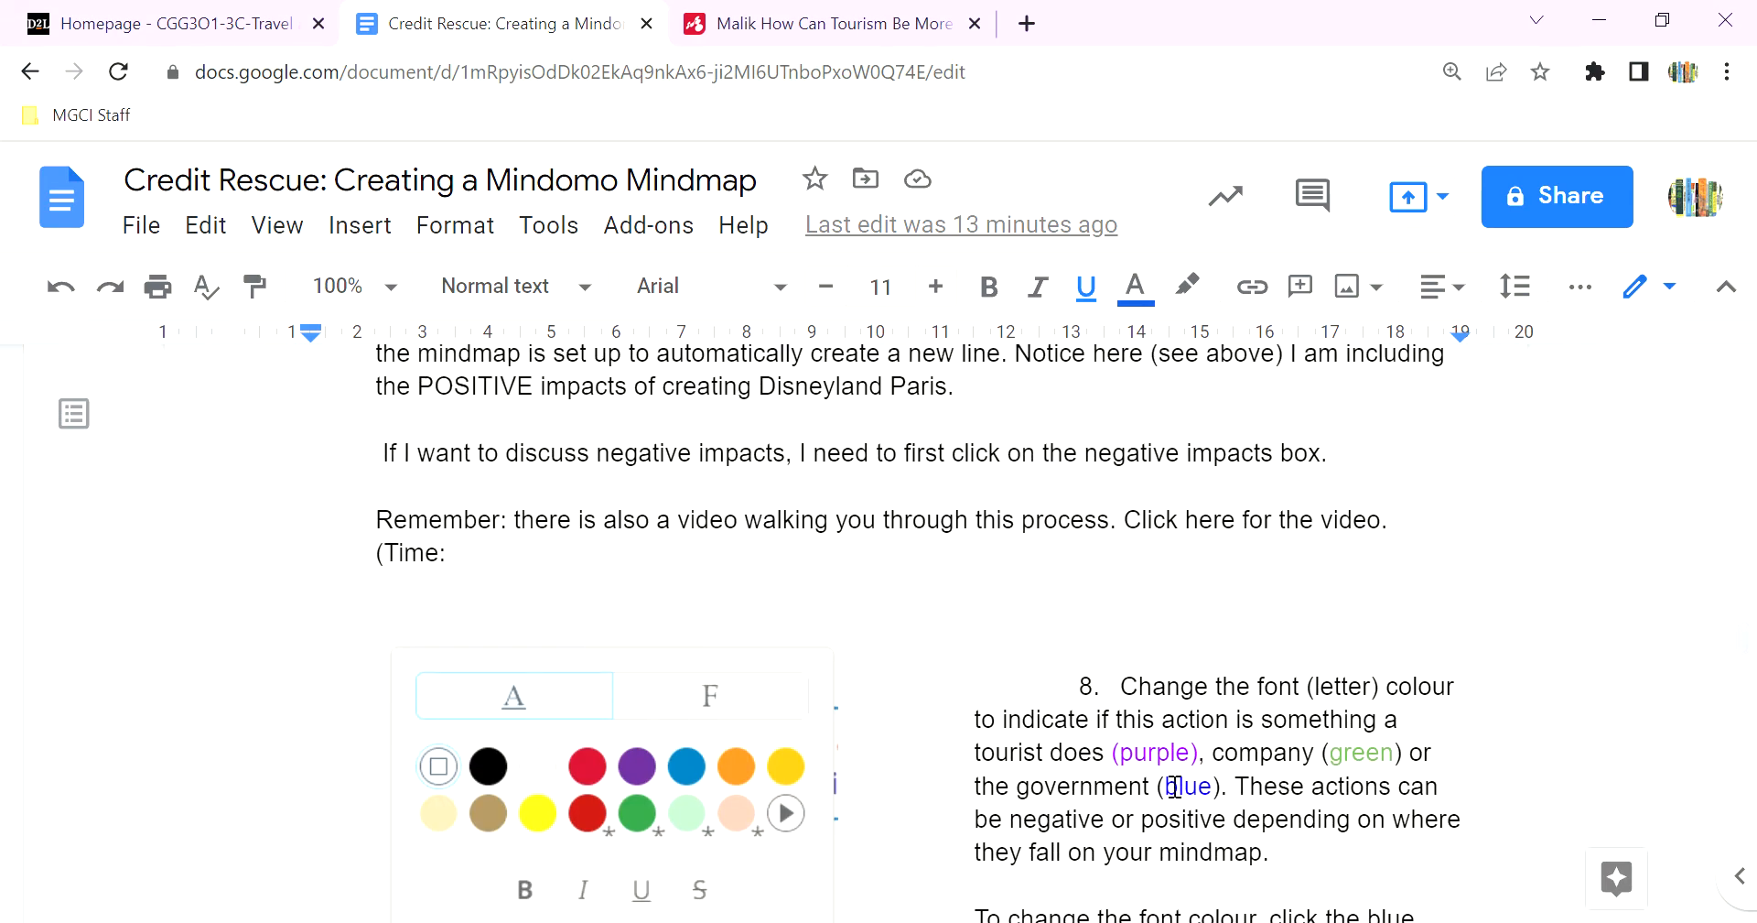
scroll(952, 764, "down", 12)
scroll(653, 555, "down", 10)
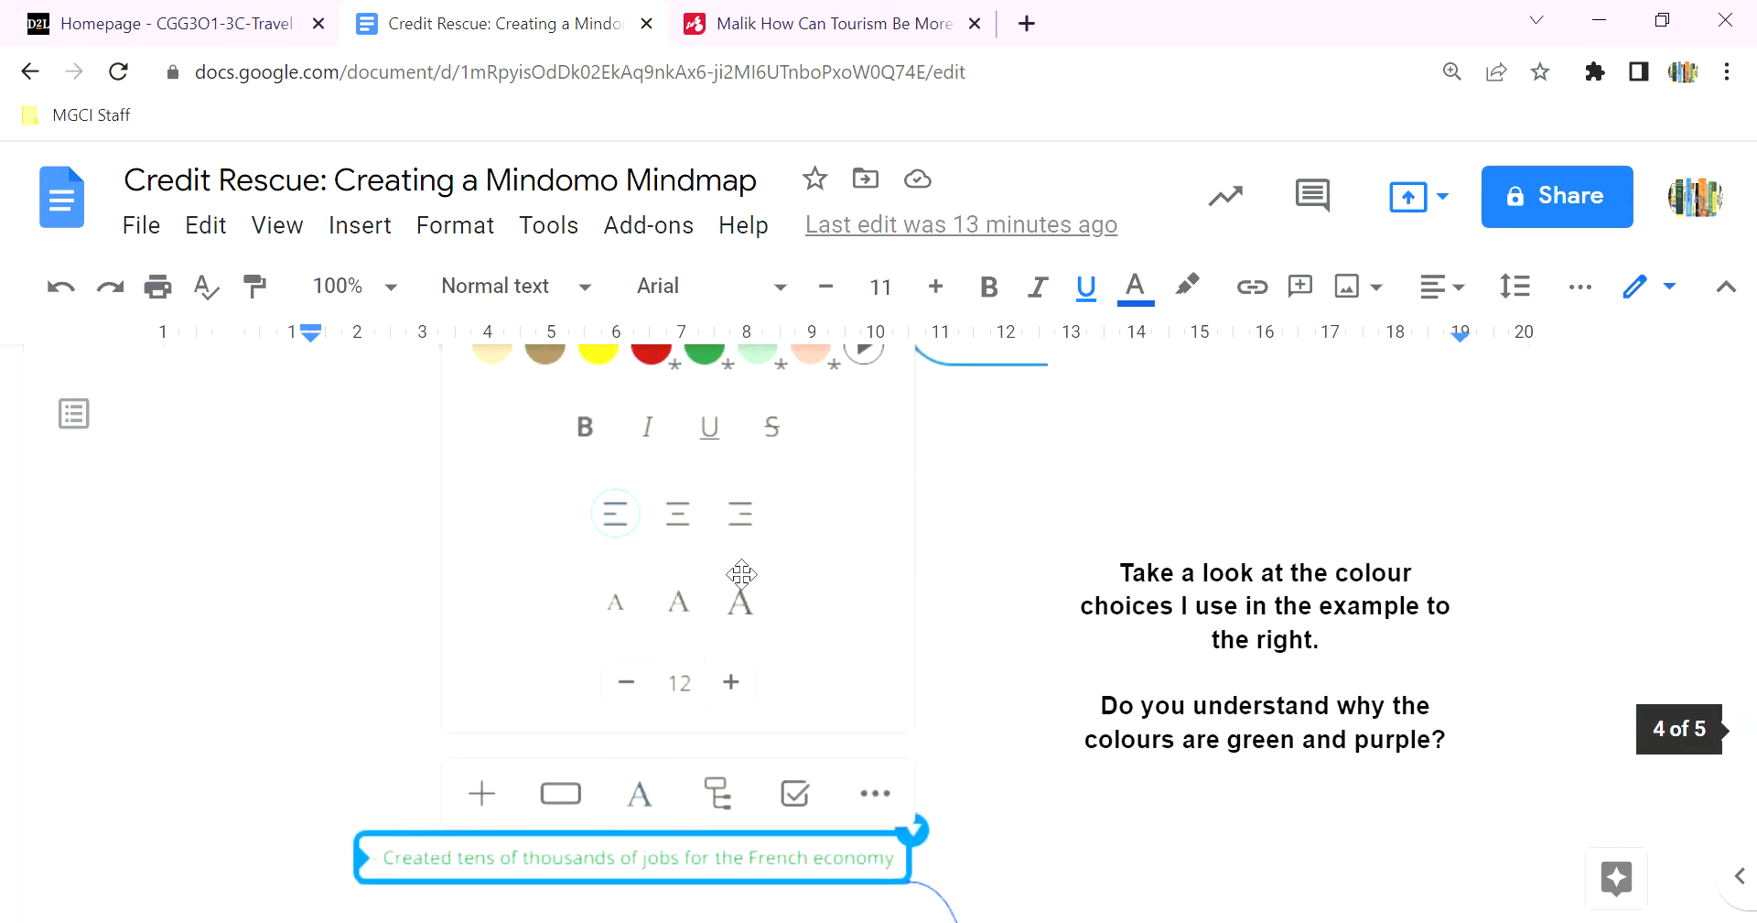
scroll(769, 628, "up", 4)
scroll(870, 632, "down", 3)
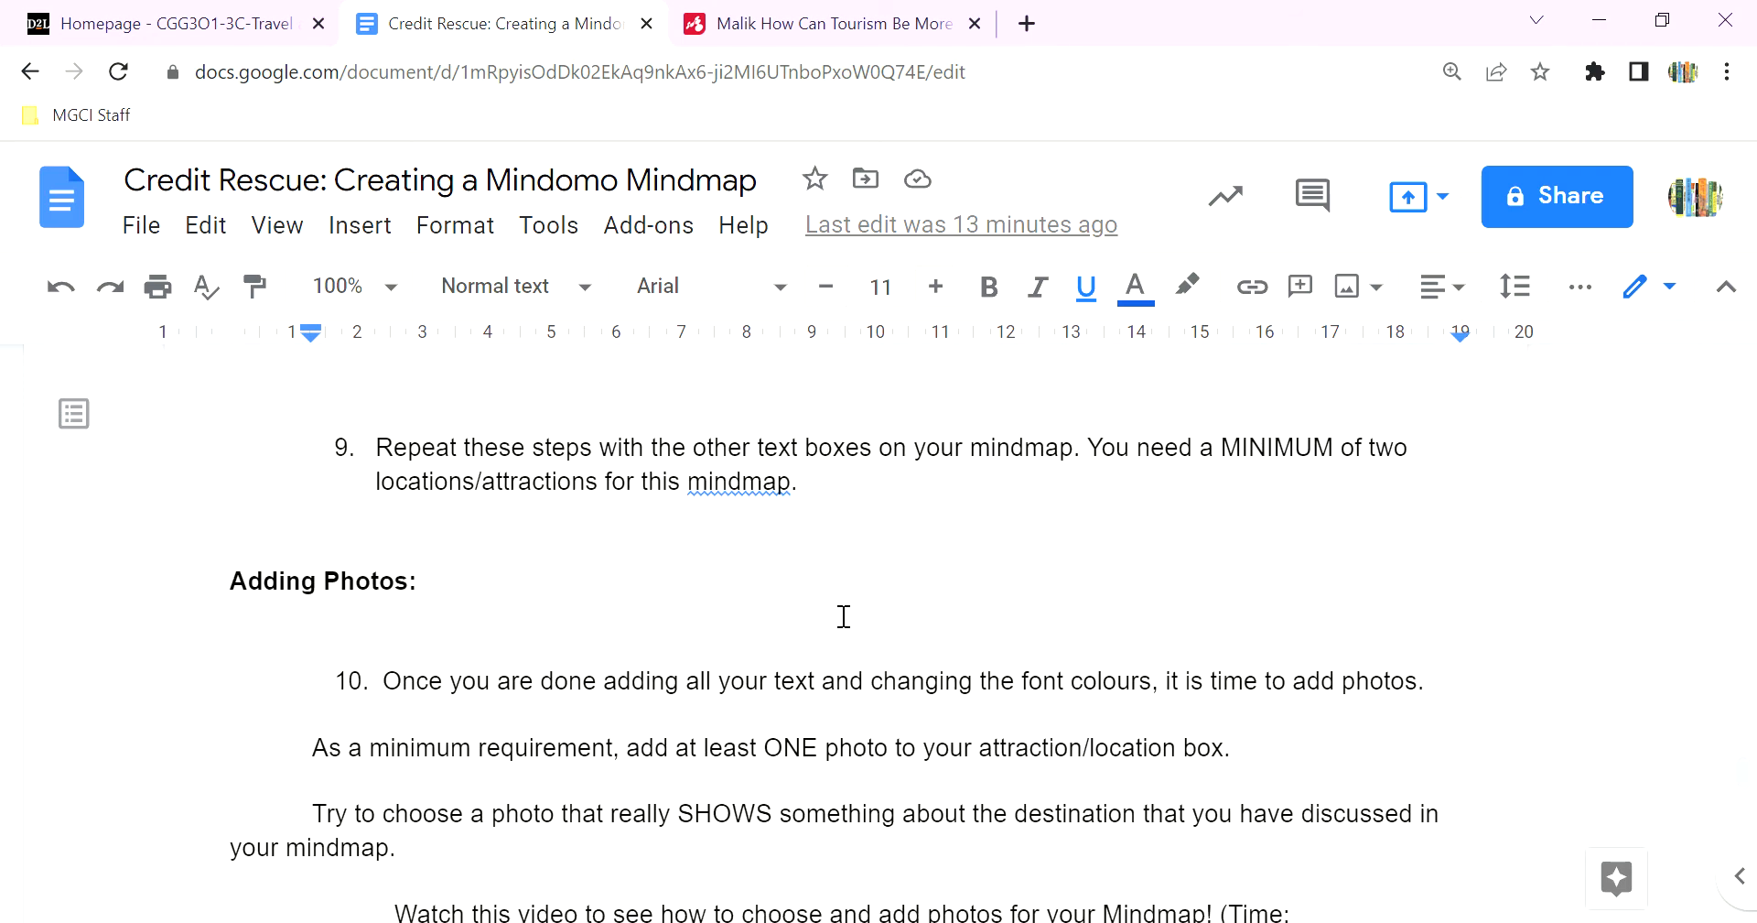
left_click_drag(784, 609, 717, 558)
left_click_drag(689, 660, 568, 685)
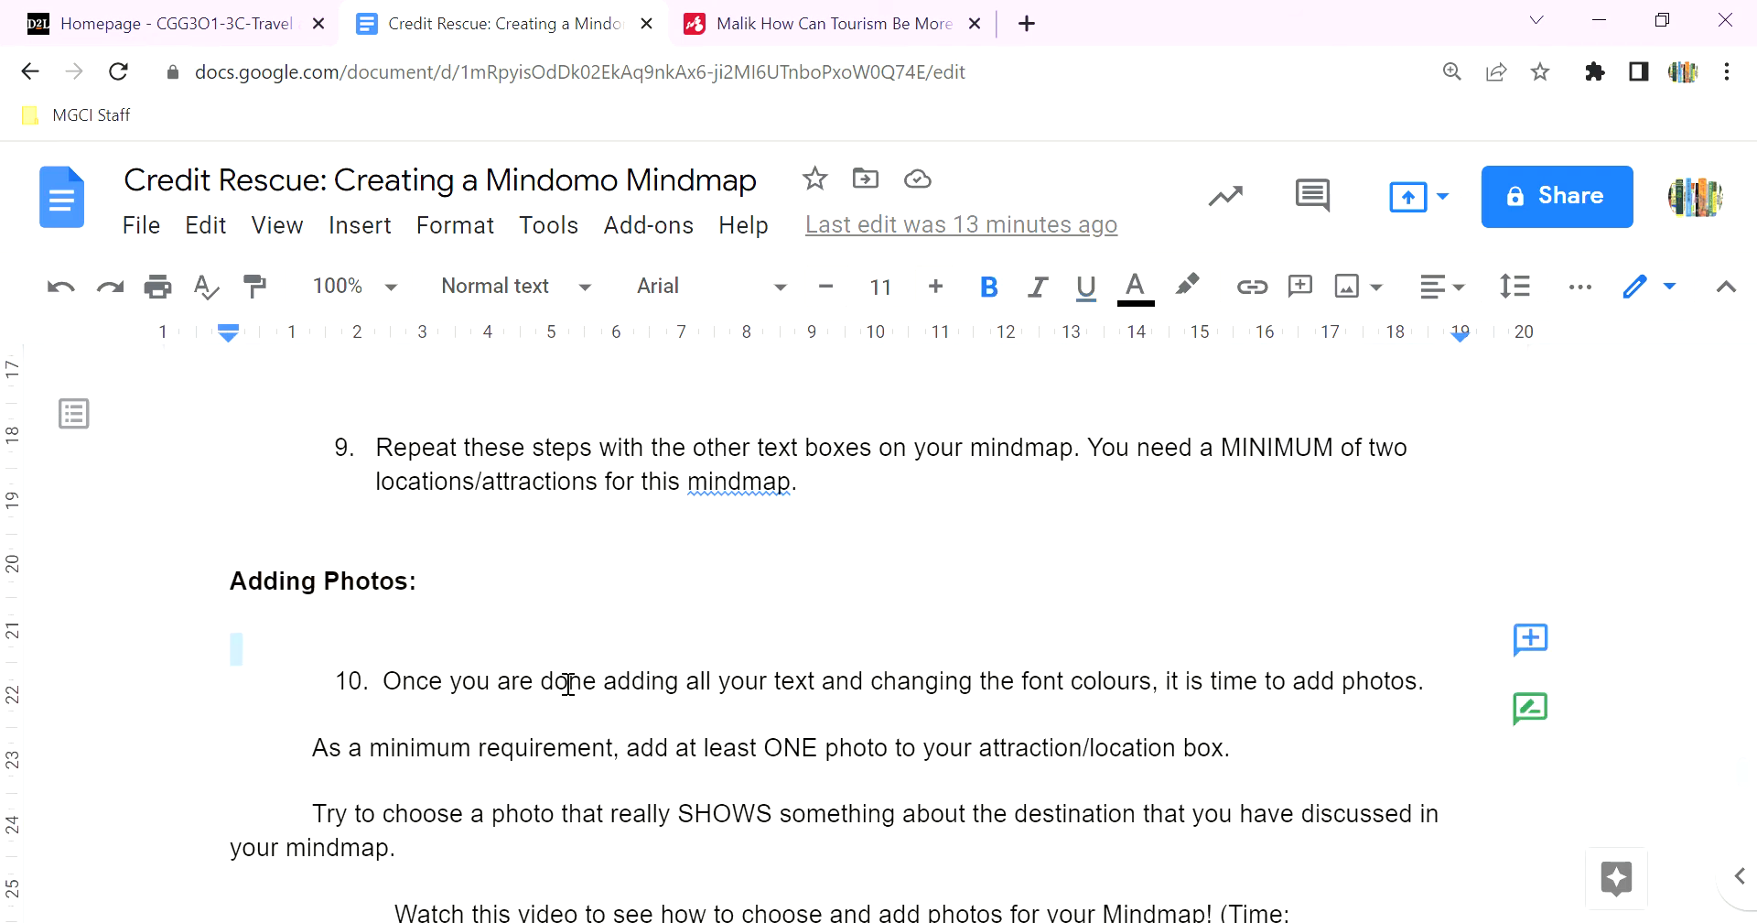
Return to the Mindomo map and look over the unfilled second attraction branch with its Positive and Negative Impacts.
left_click(750, 25)
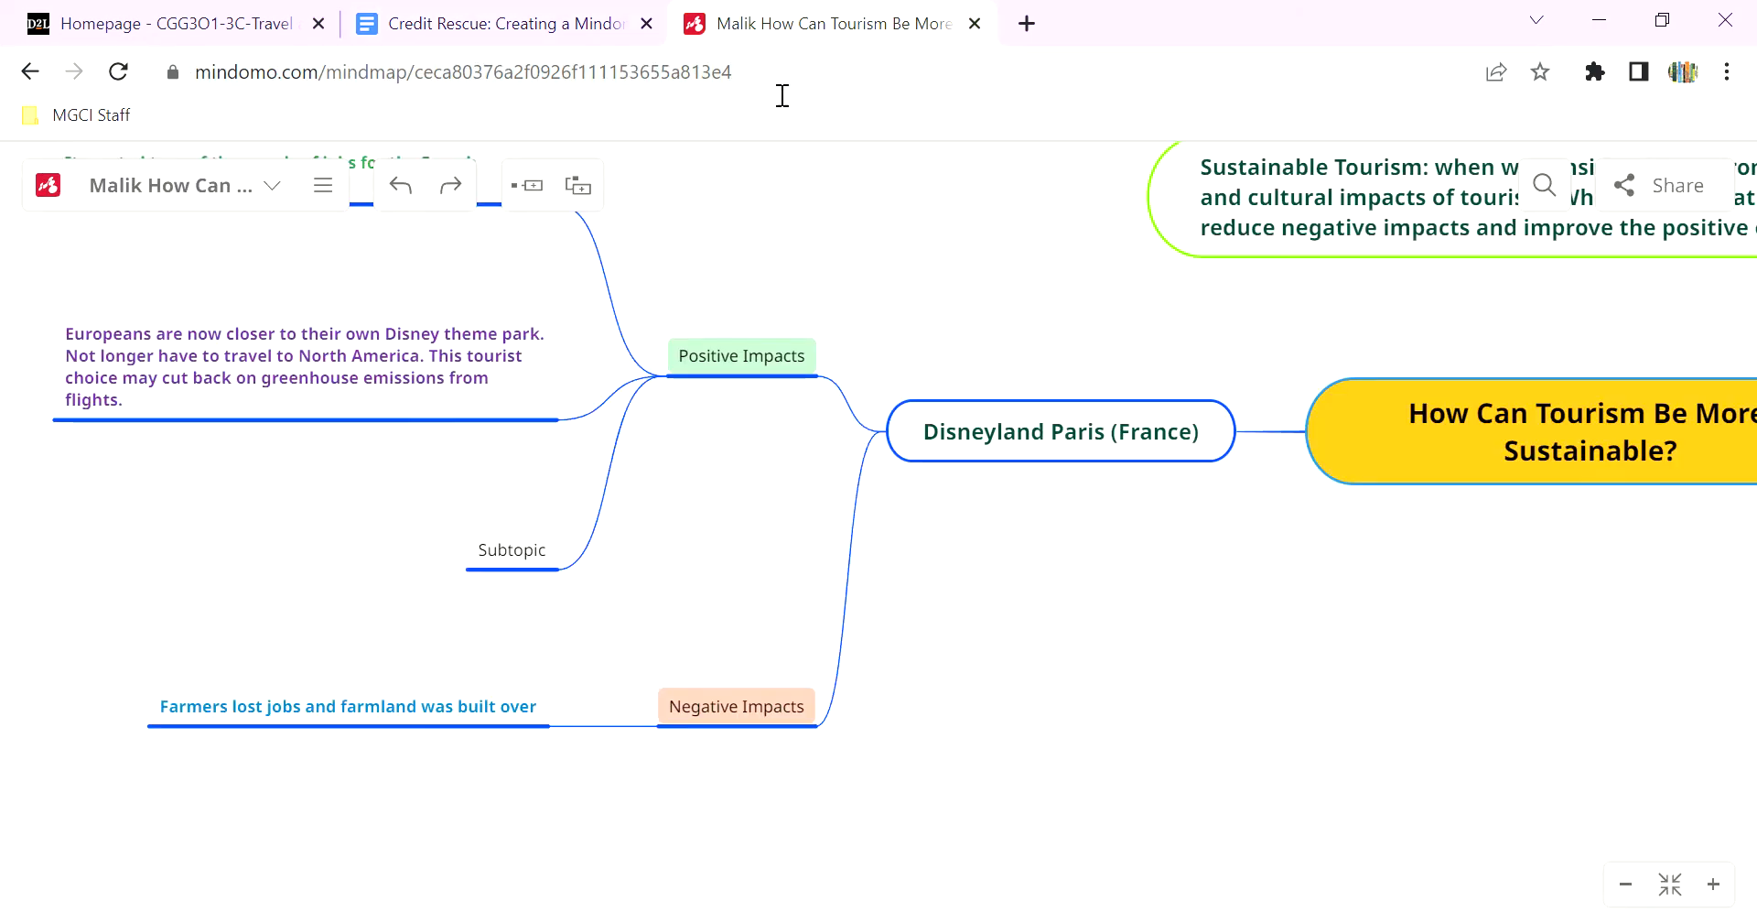
left_click_drag(1223, 673, 235, 705)
left_click(1067, 454)
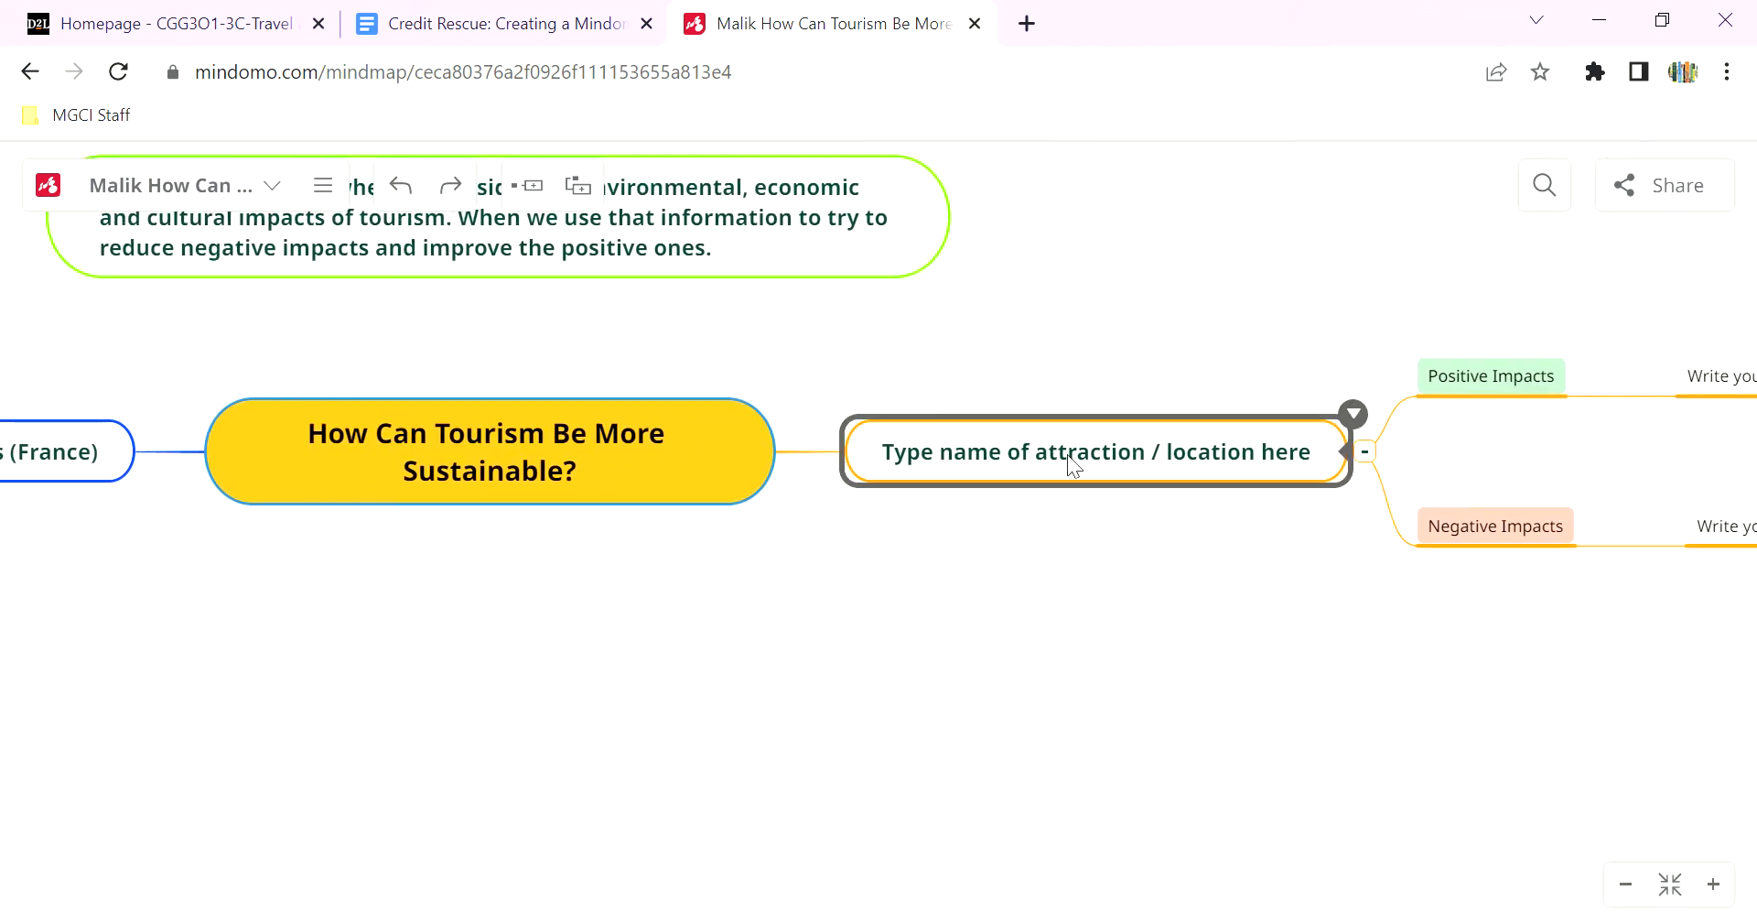
left_click_drag(1166, 663, 822, 753)
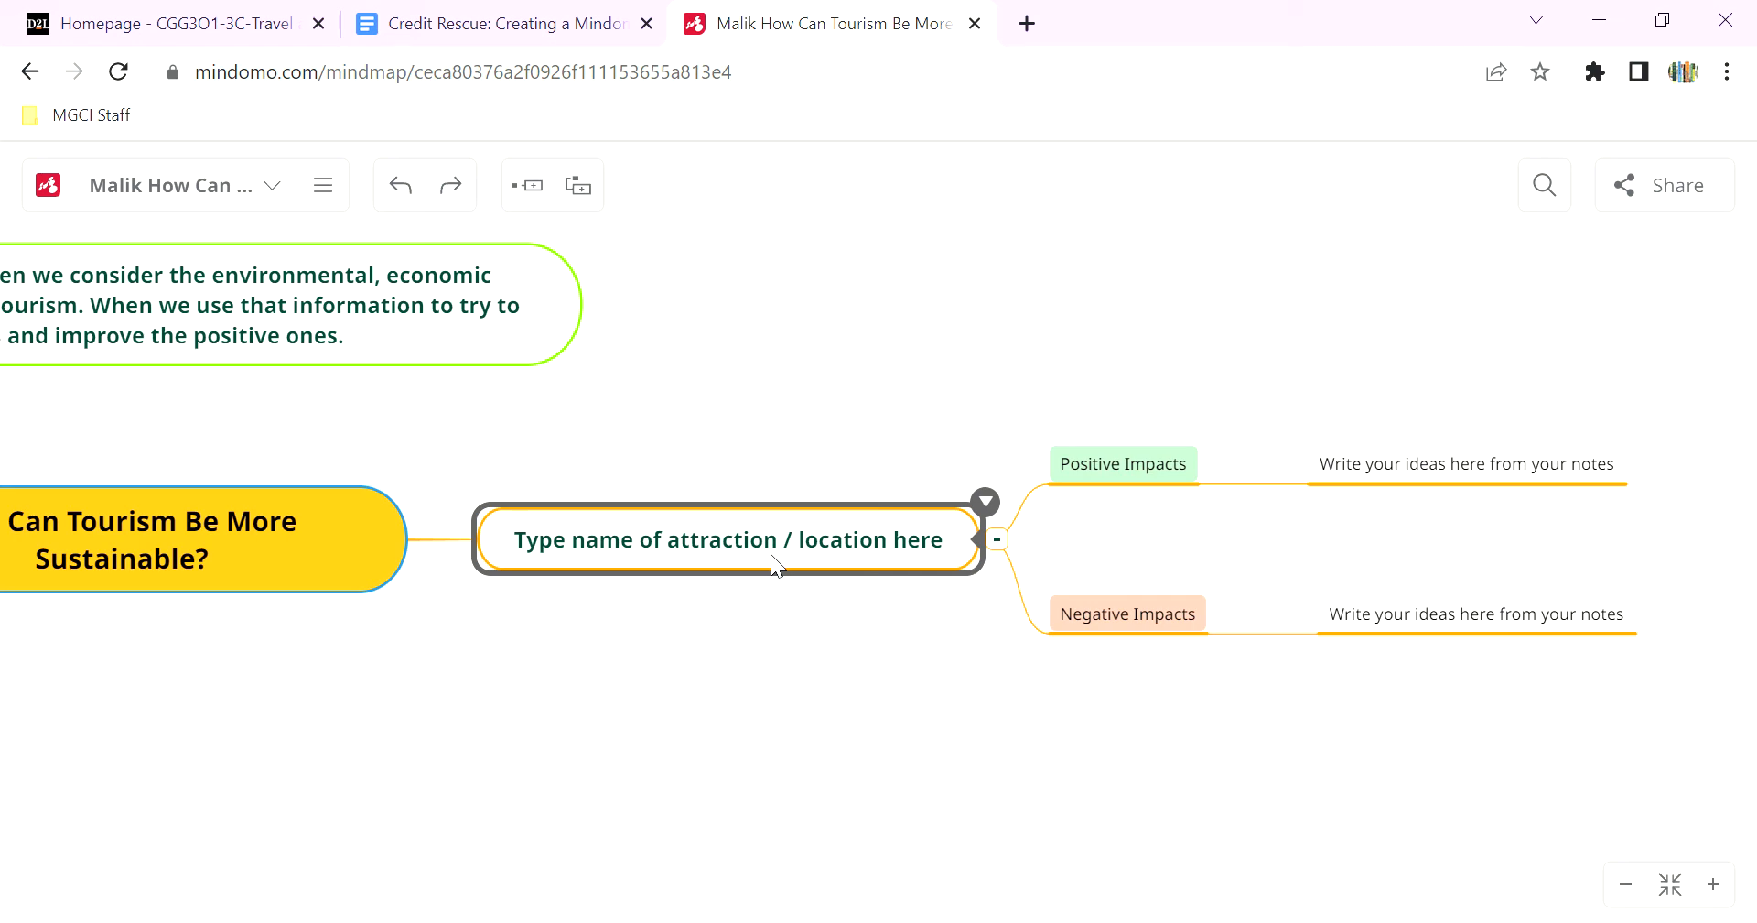
left_click(591, 577)
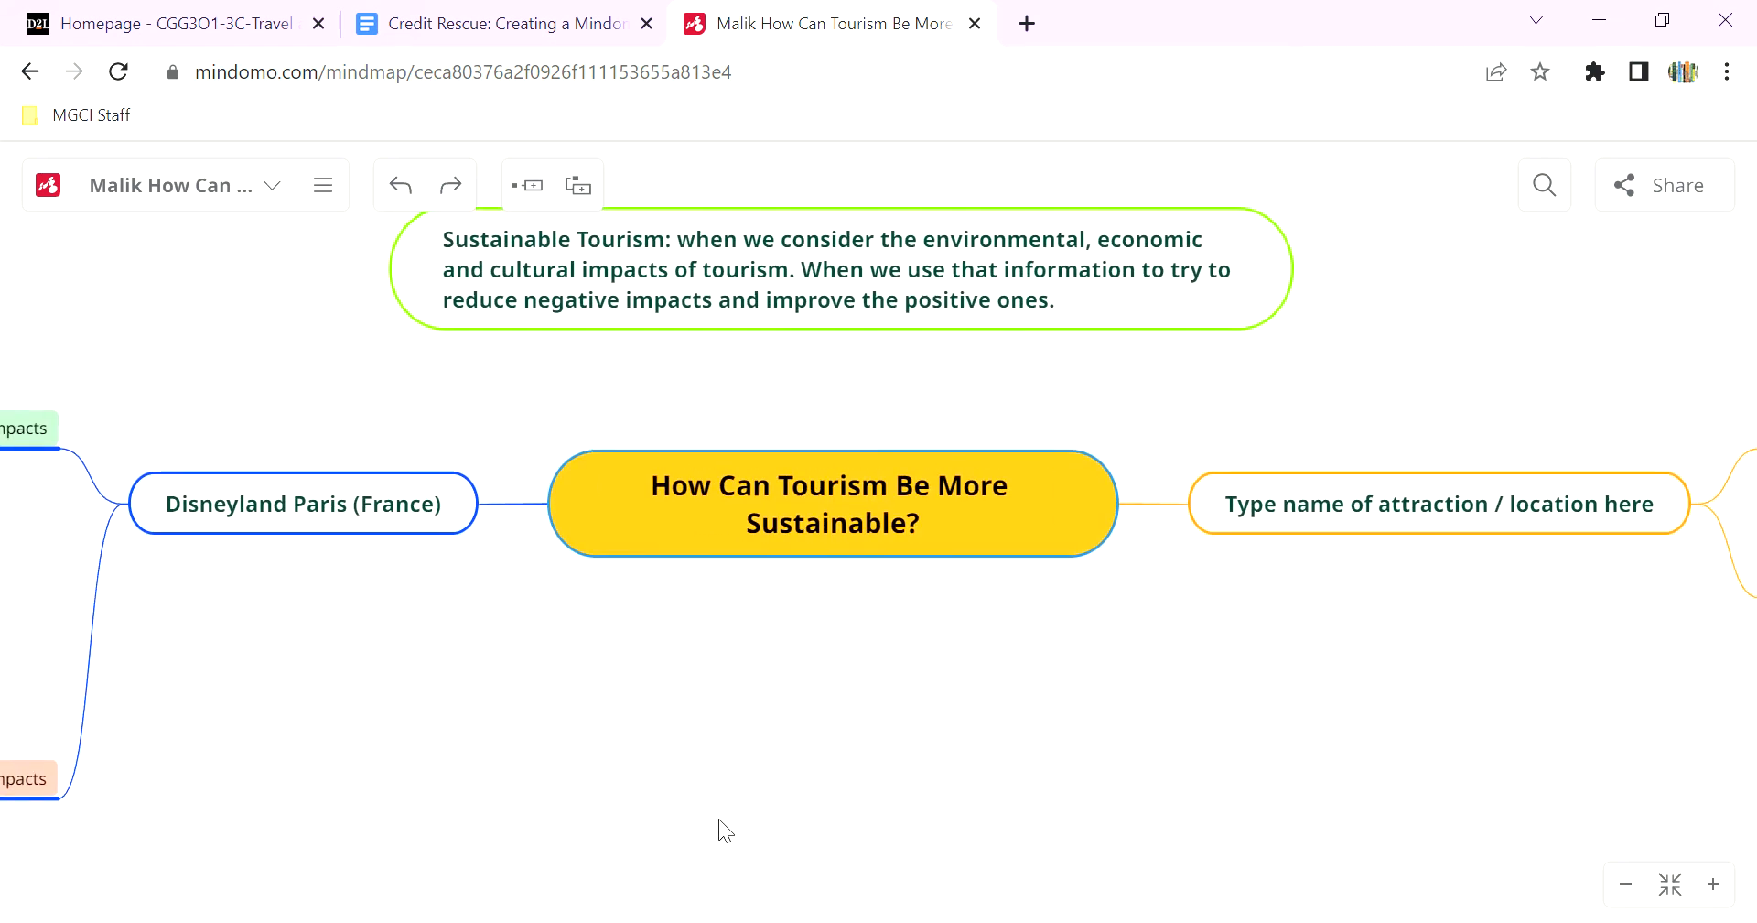
left_click(465, 531)
left_click(771, 554)
left_click_drag(1535, 689, 866, 799)
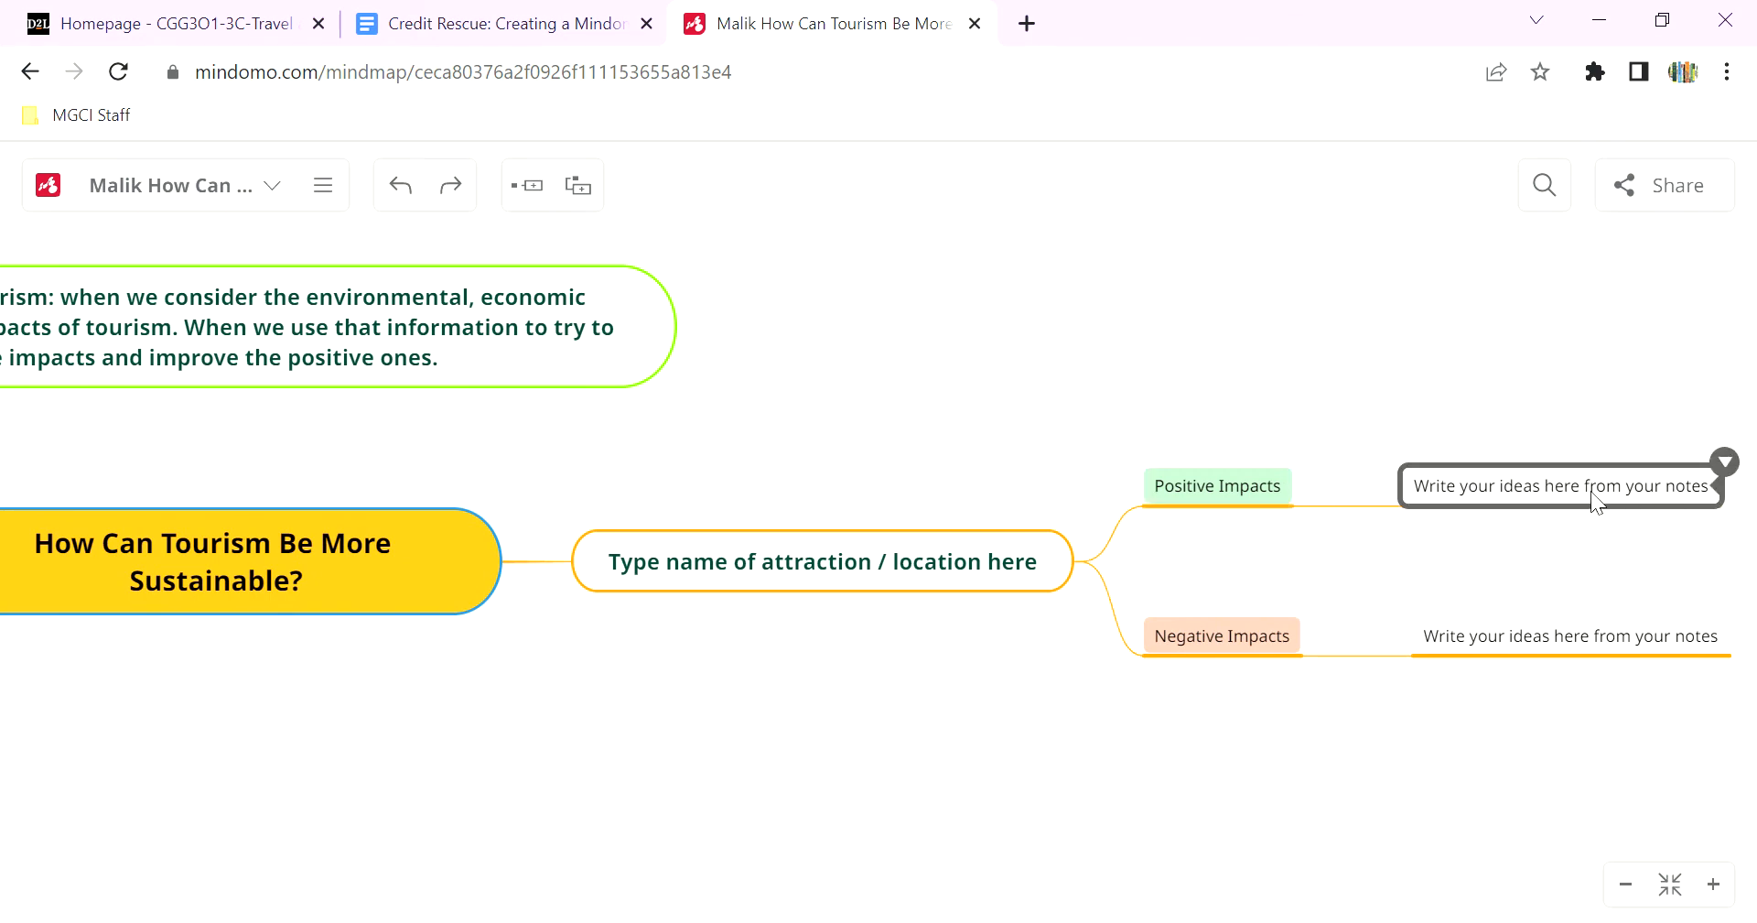
mouse_move(298, 822)
left_mouse_down()
mouse_move(852, 739)
mouse_move(1317, 713)
left_mouse_up()
mouse_move(555, 687)
left_mouse_down()
mouse_move(689, 800)
mouse_move(602, 766)
mouse_move(793, 808)
mouse_move(443, 823)
mouse_move(422, 807)
left_mouse_up()
Open the options for adding links and multimedia to the Disneyland Paris (France) topic.
left_click(630, 599)
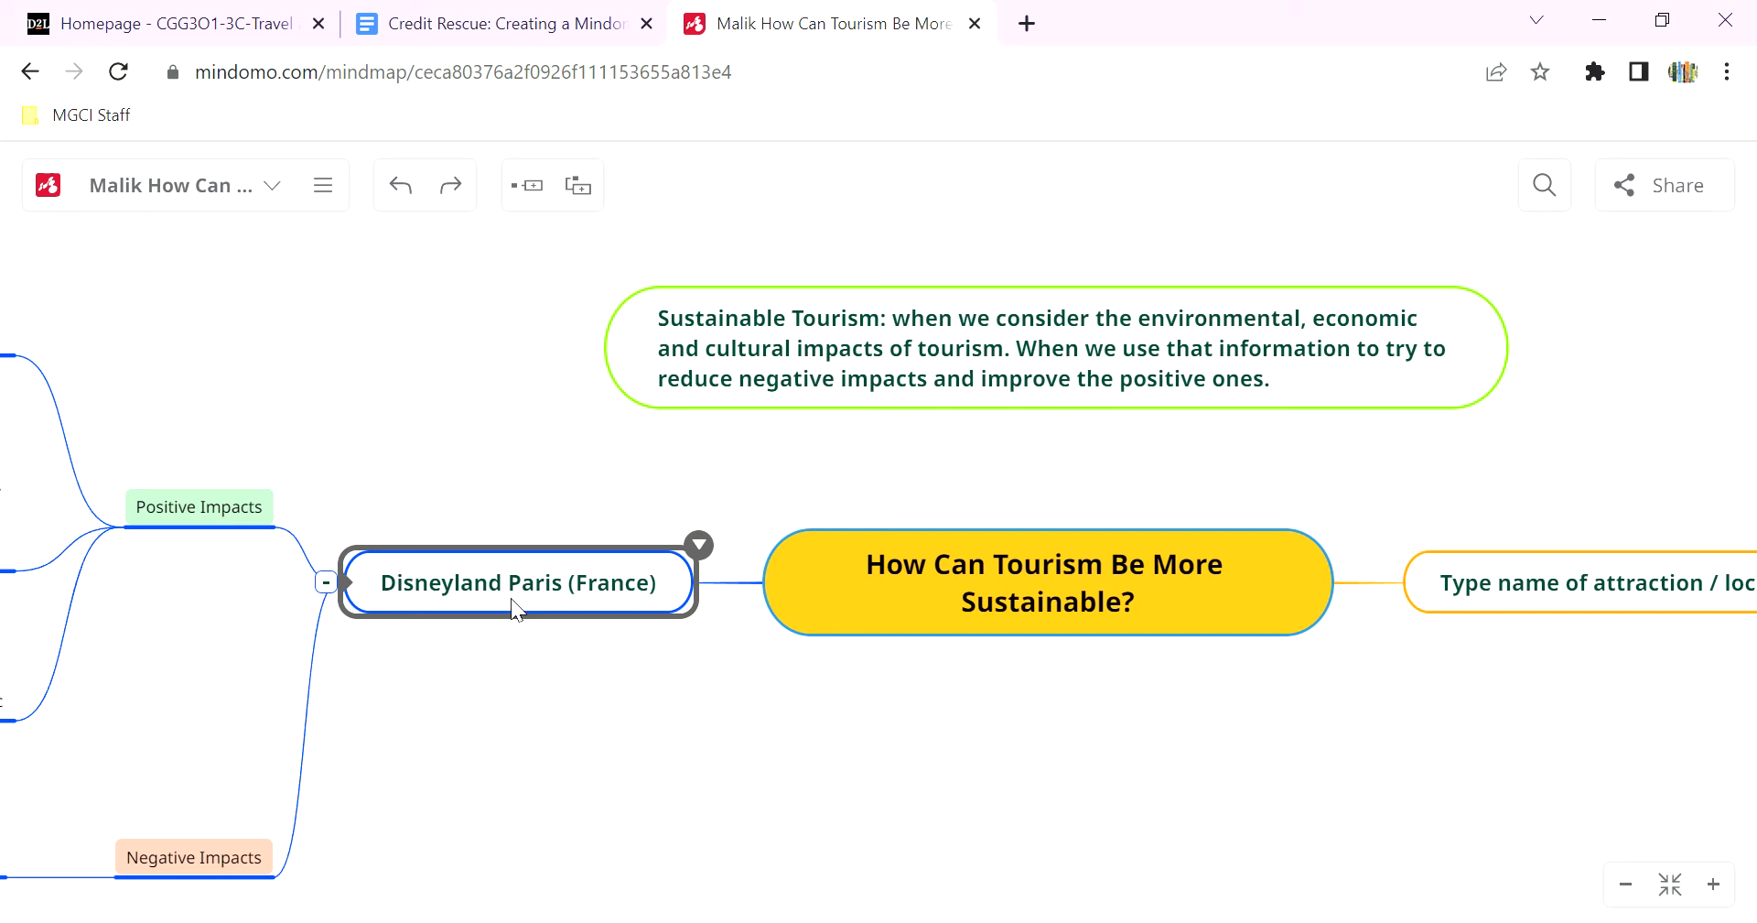
left_click(707, 549)
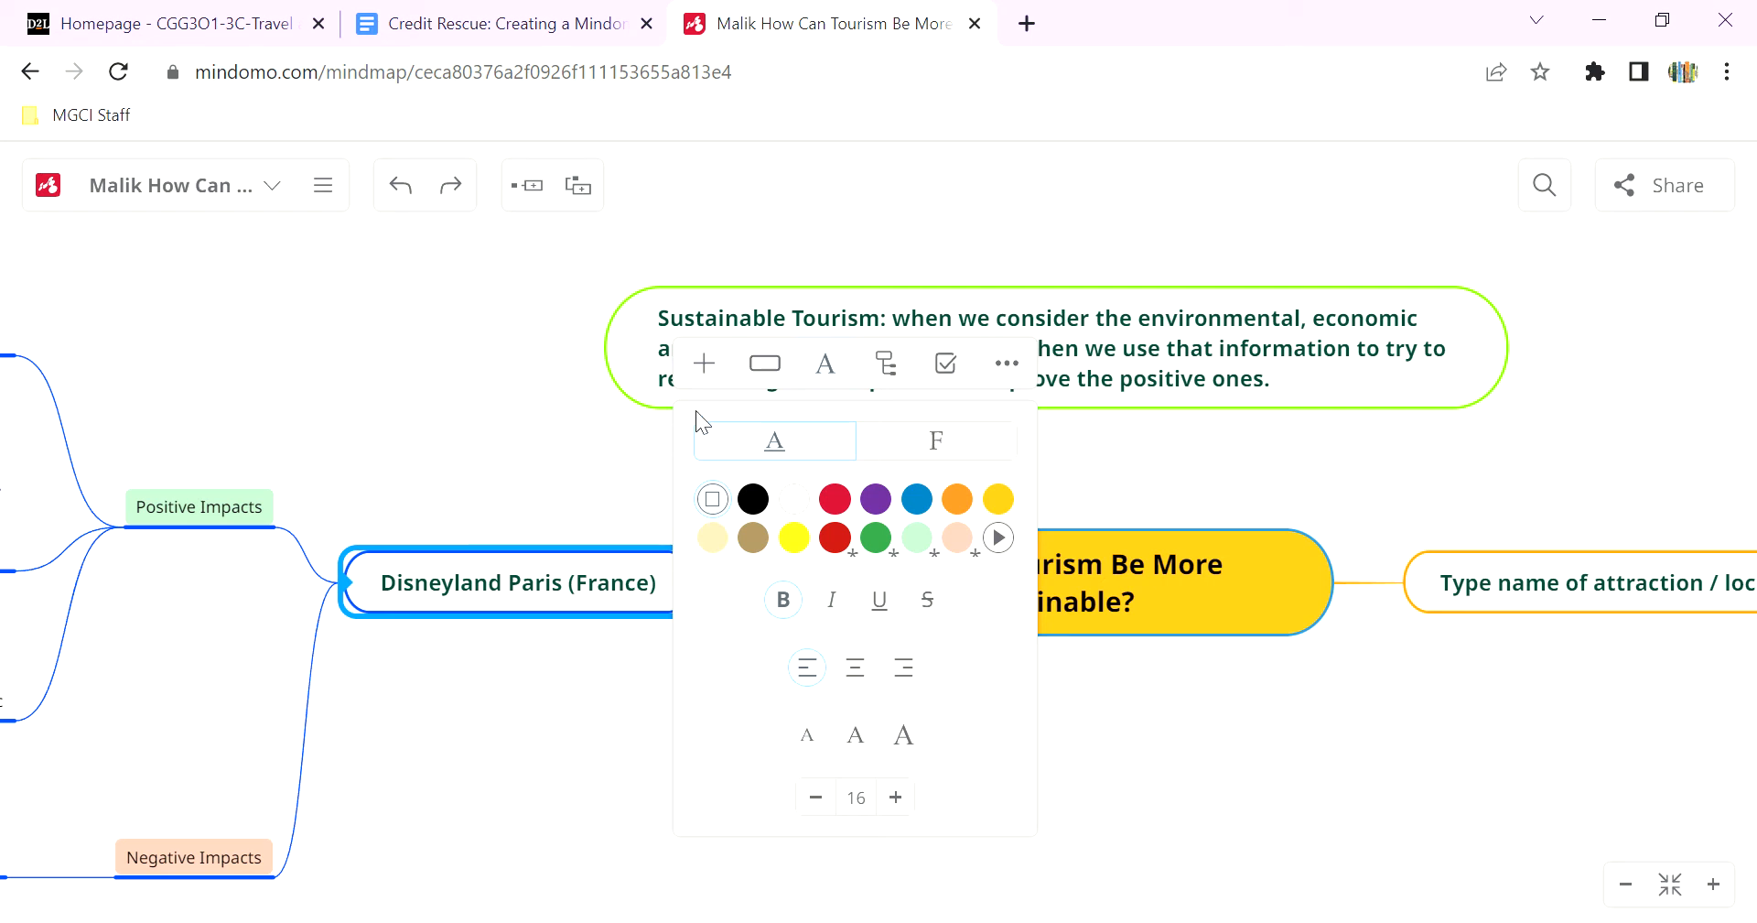
left_click(705, 364)
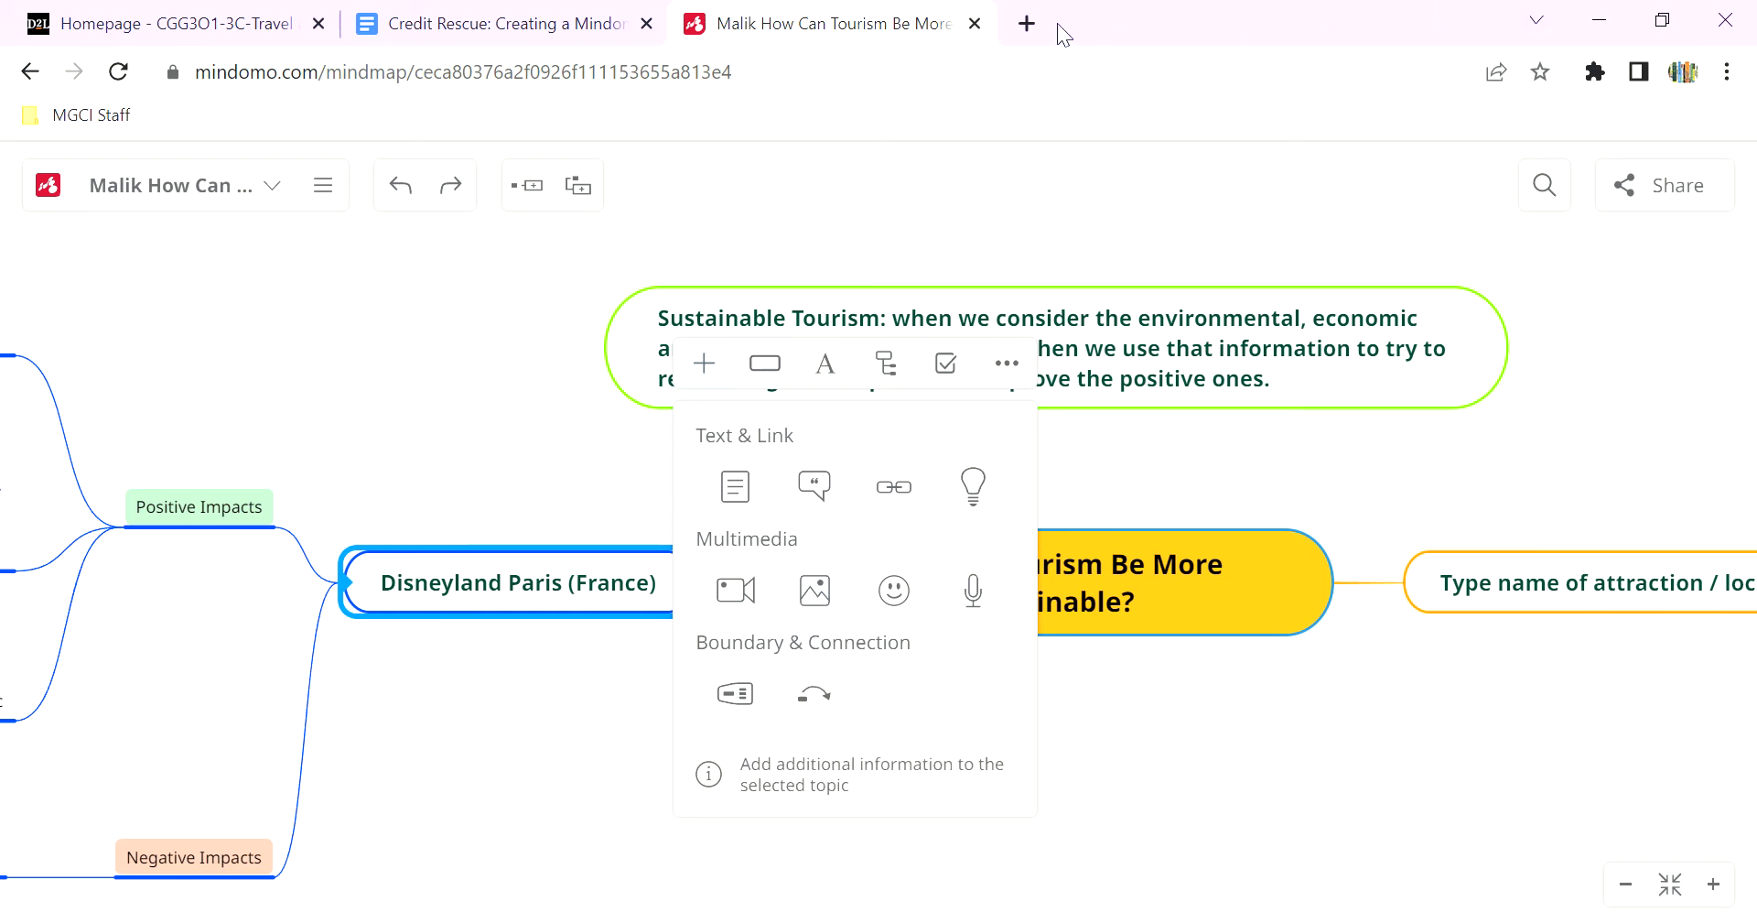
Run a Google image search for "disneyland paris" in a new browser tab.
left_click(1027, 24)
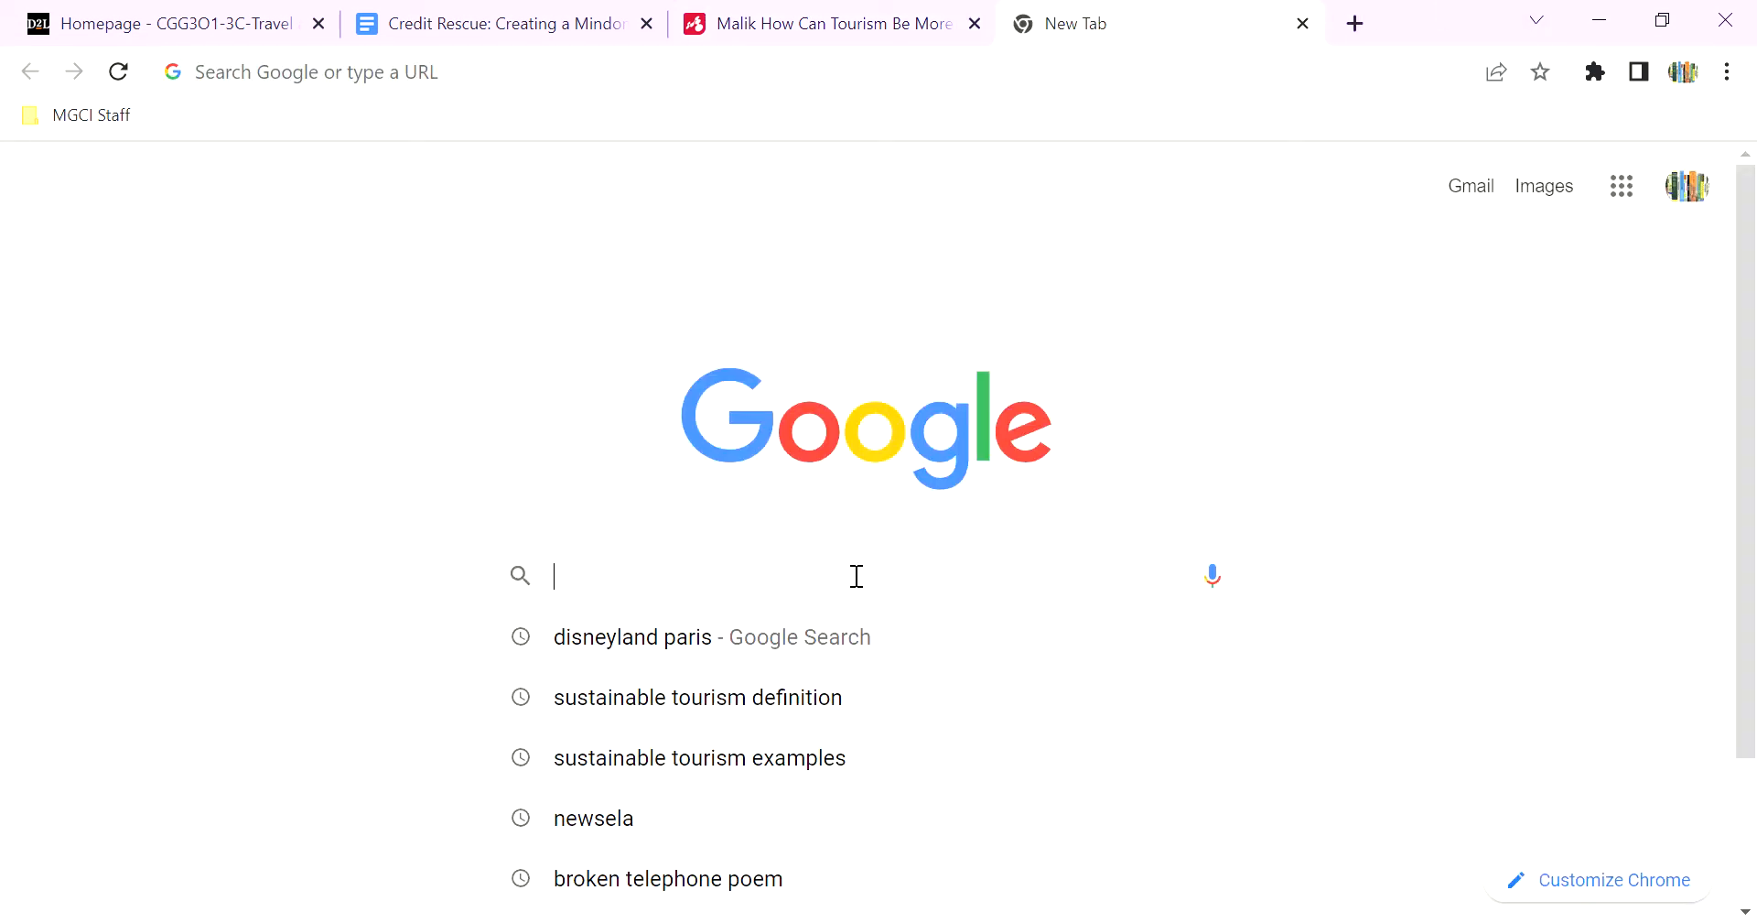
left_click(723, 638)
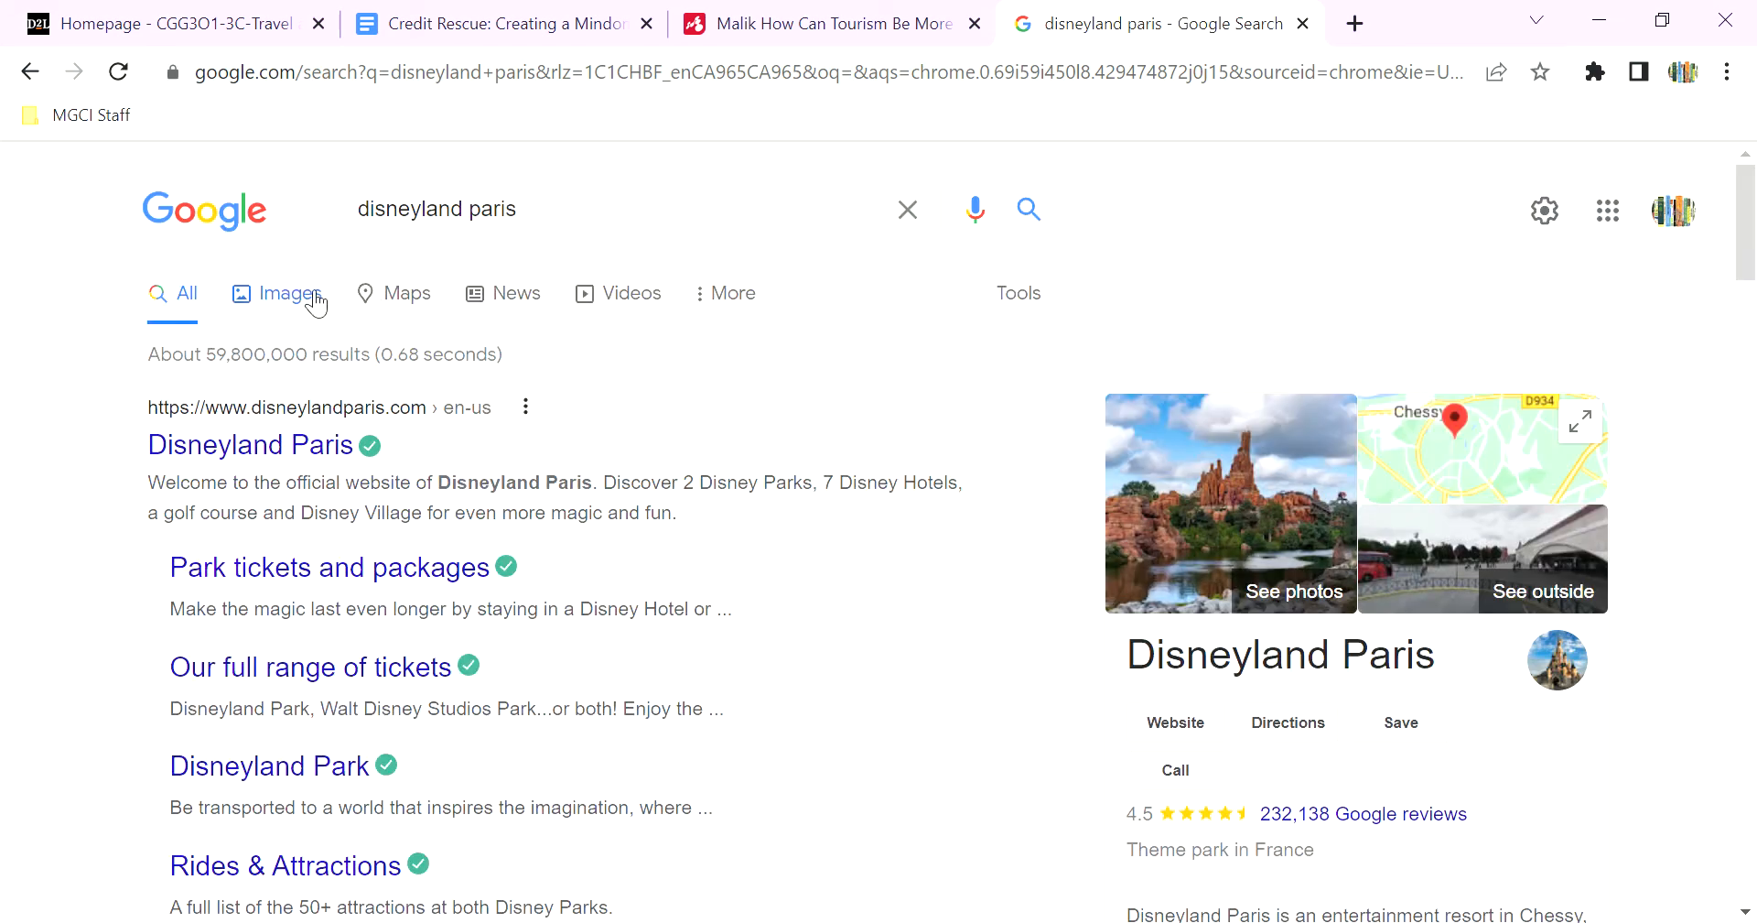
left_click(265, 295)
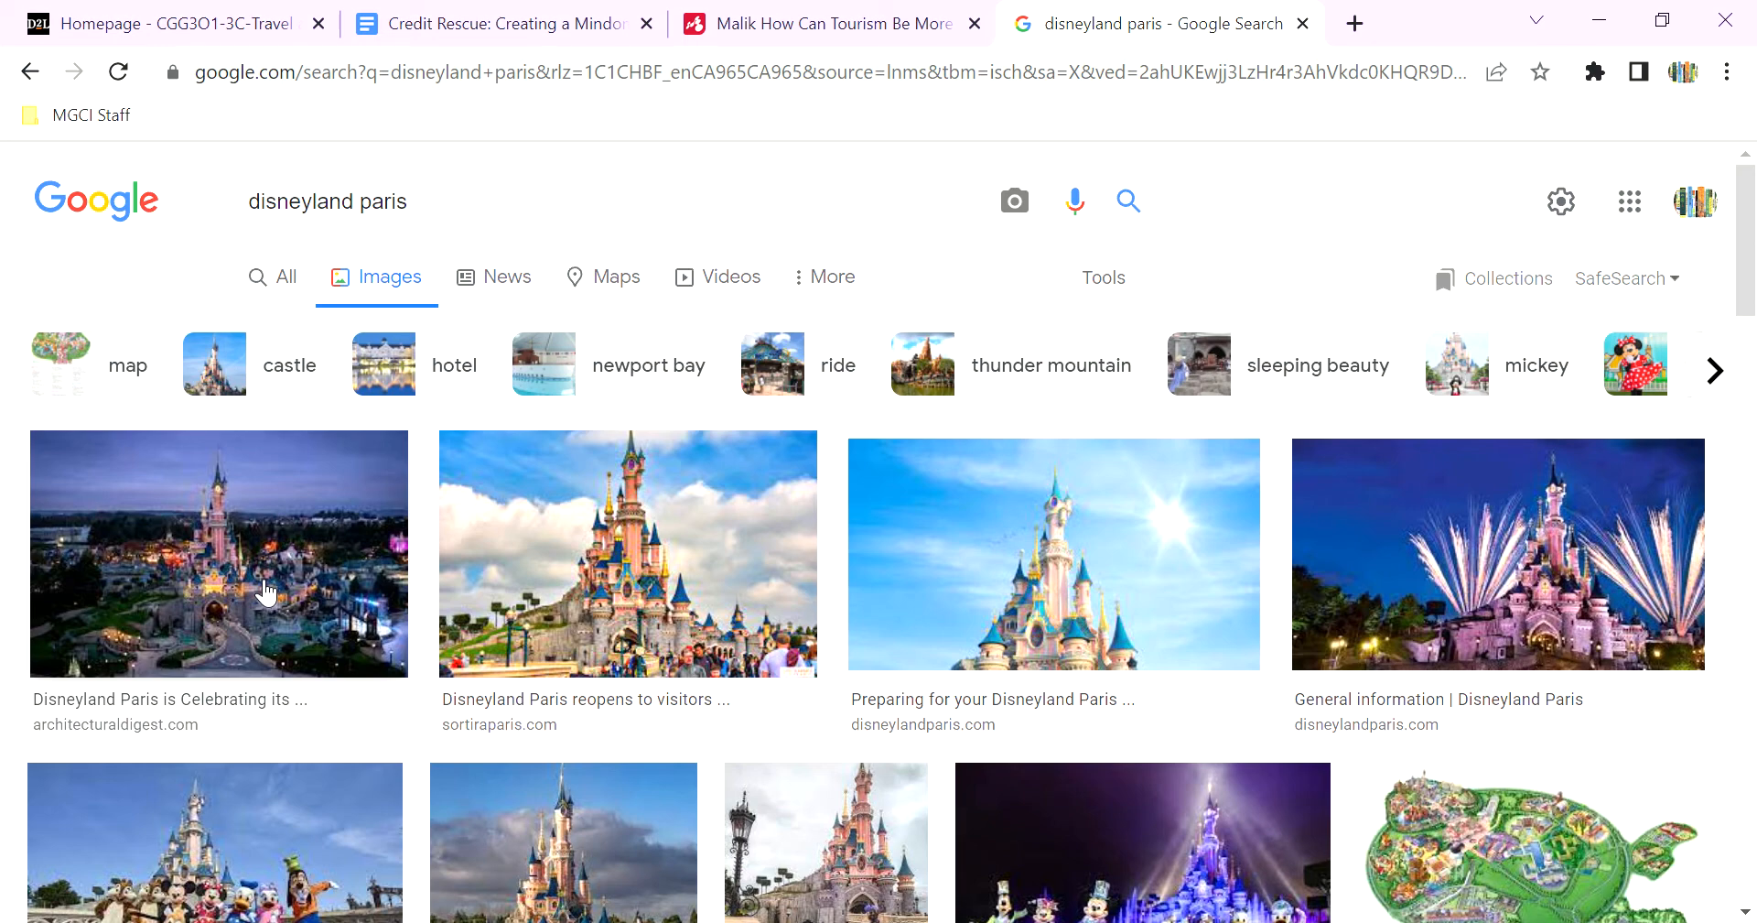
Browse the Disneyland Paris image results for a photo that suits the attraction topic.
scroll(265, 593, "down", 8)
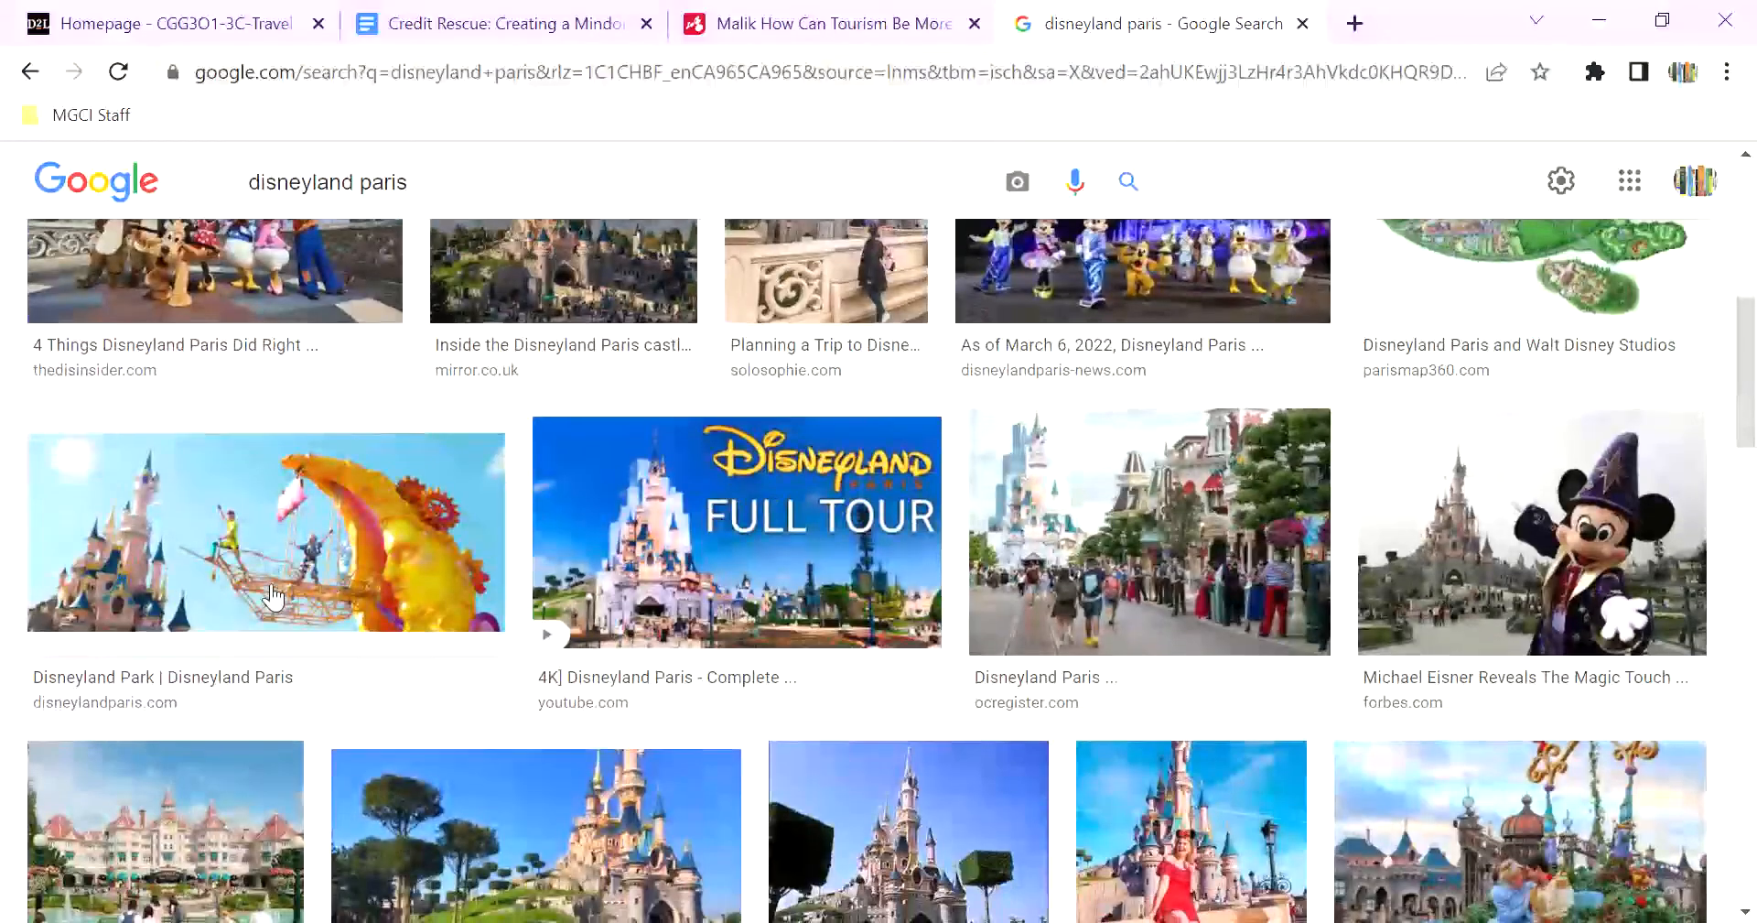
scroll(272, 596, "down", 6)
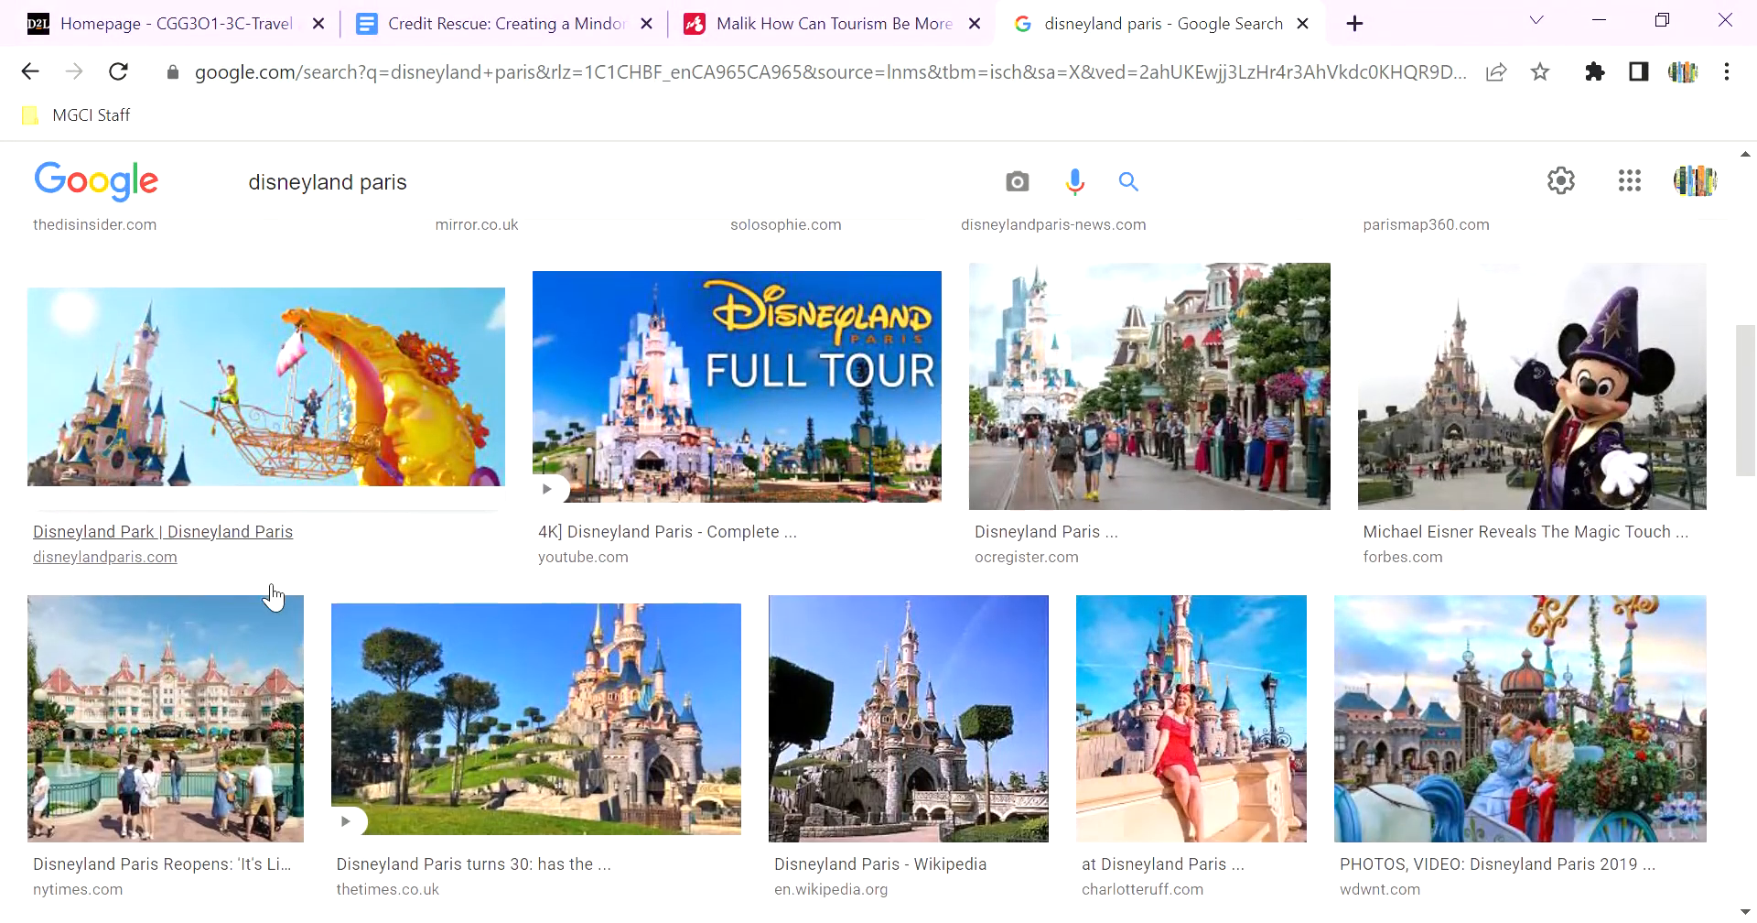
scroll(271, 600, "up", 5)
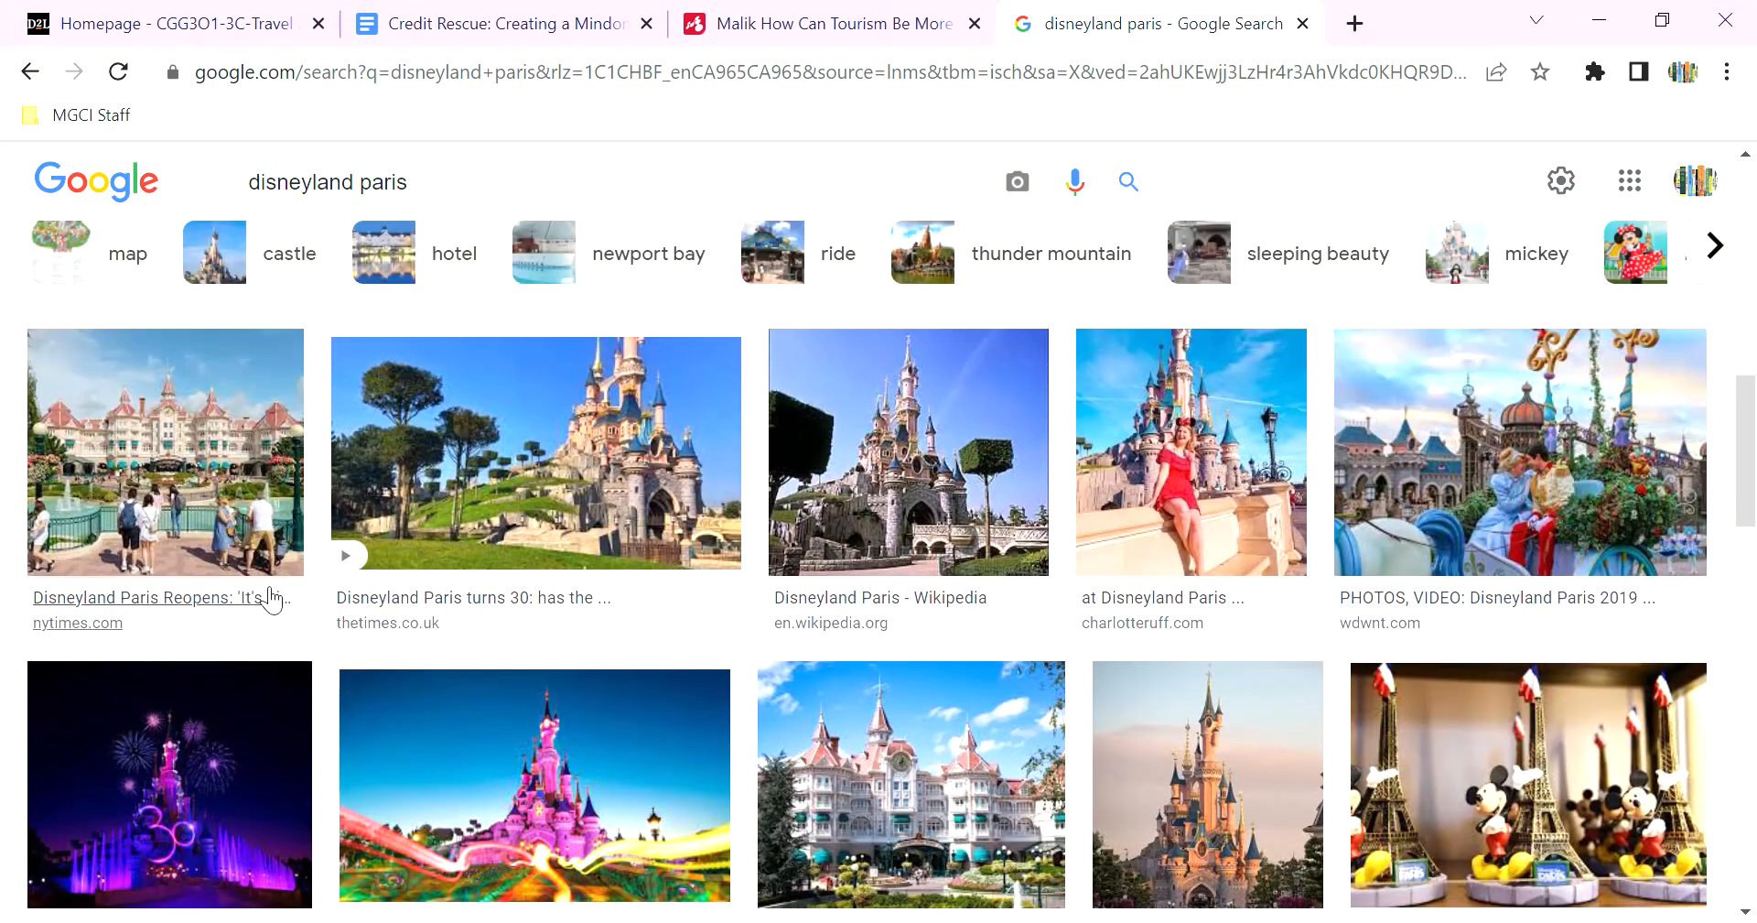
scroll(271, 599, "down", 15)
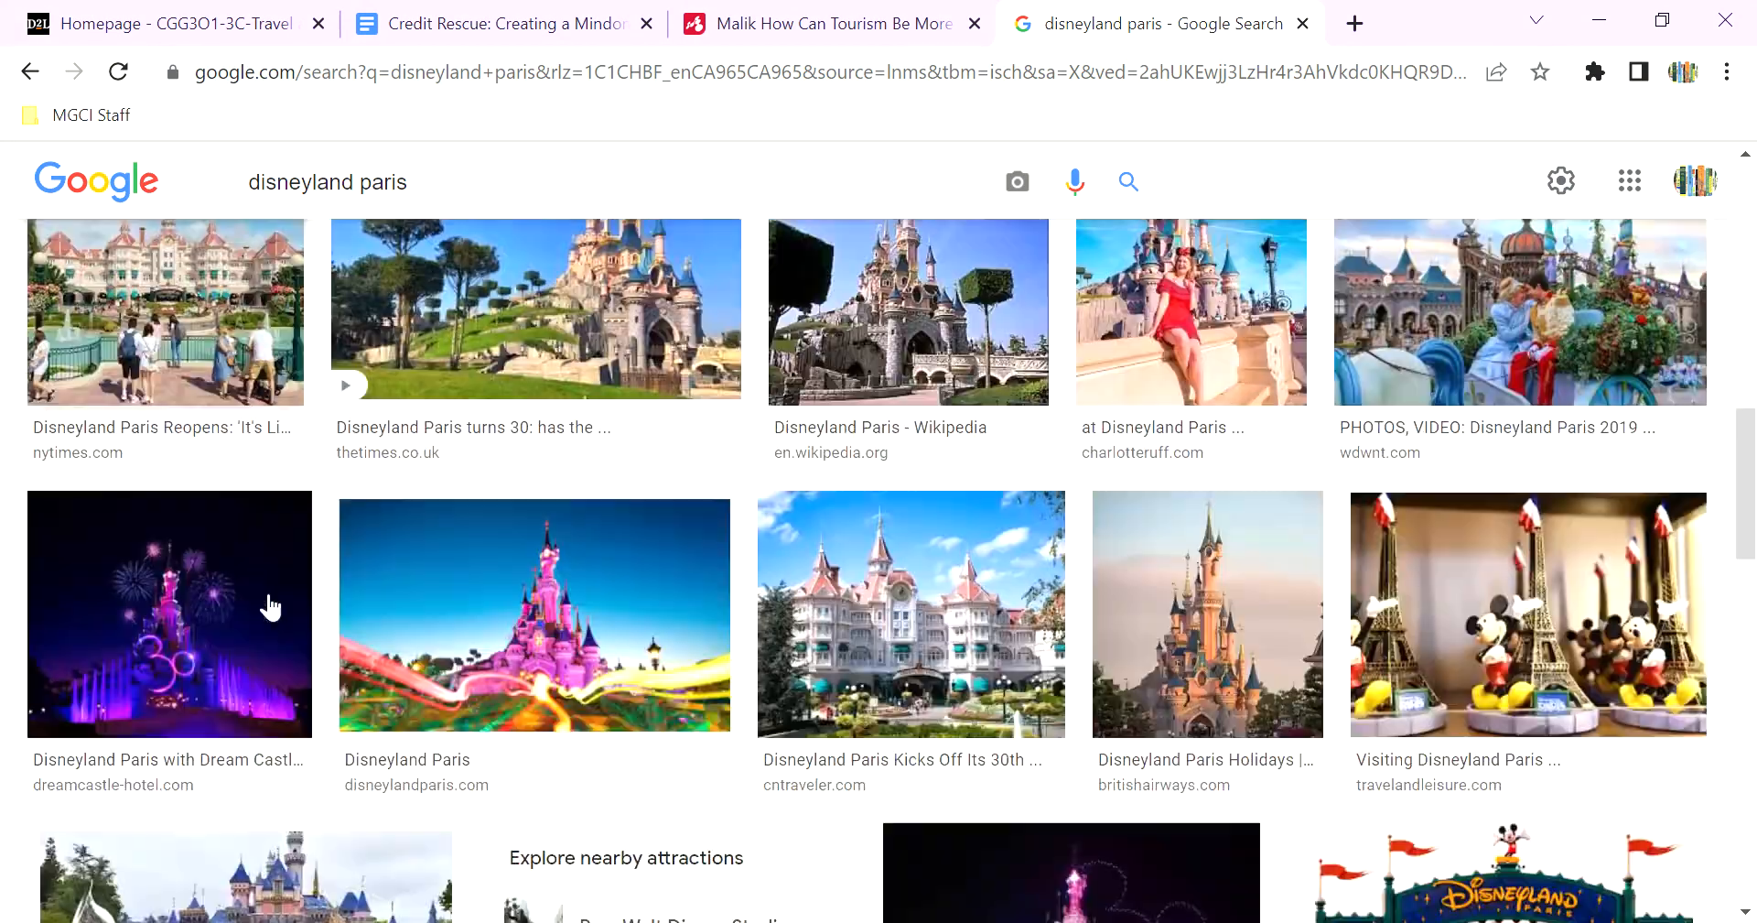
scroll(265, 604, "down", 2)
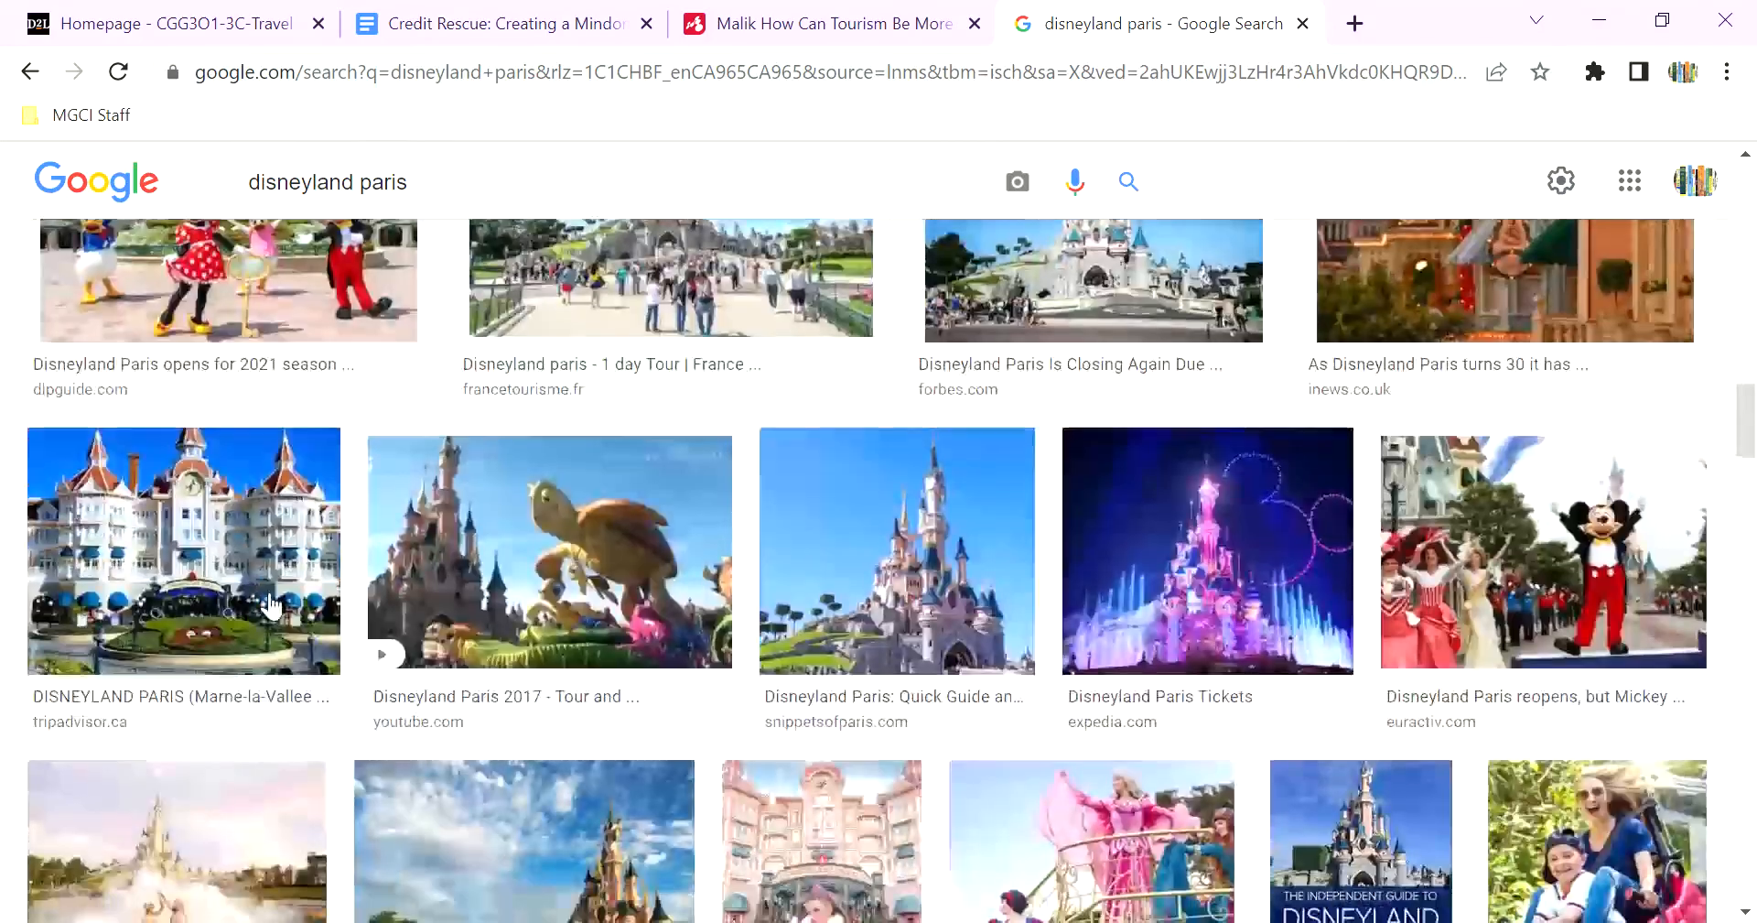
scroll(703, 714, "down", 3)
scroll(703, 714, "up", 15)
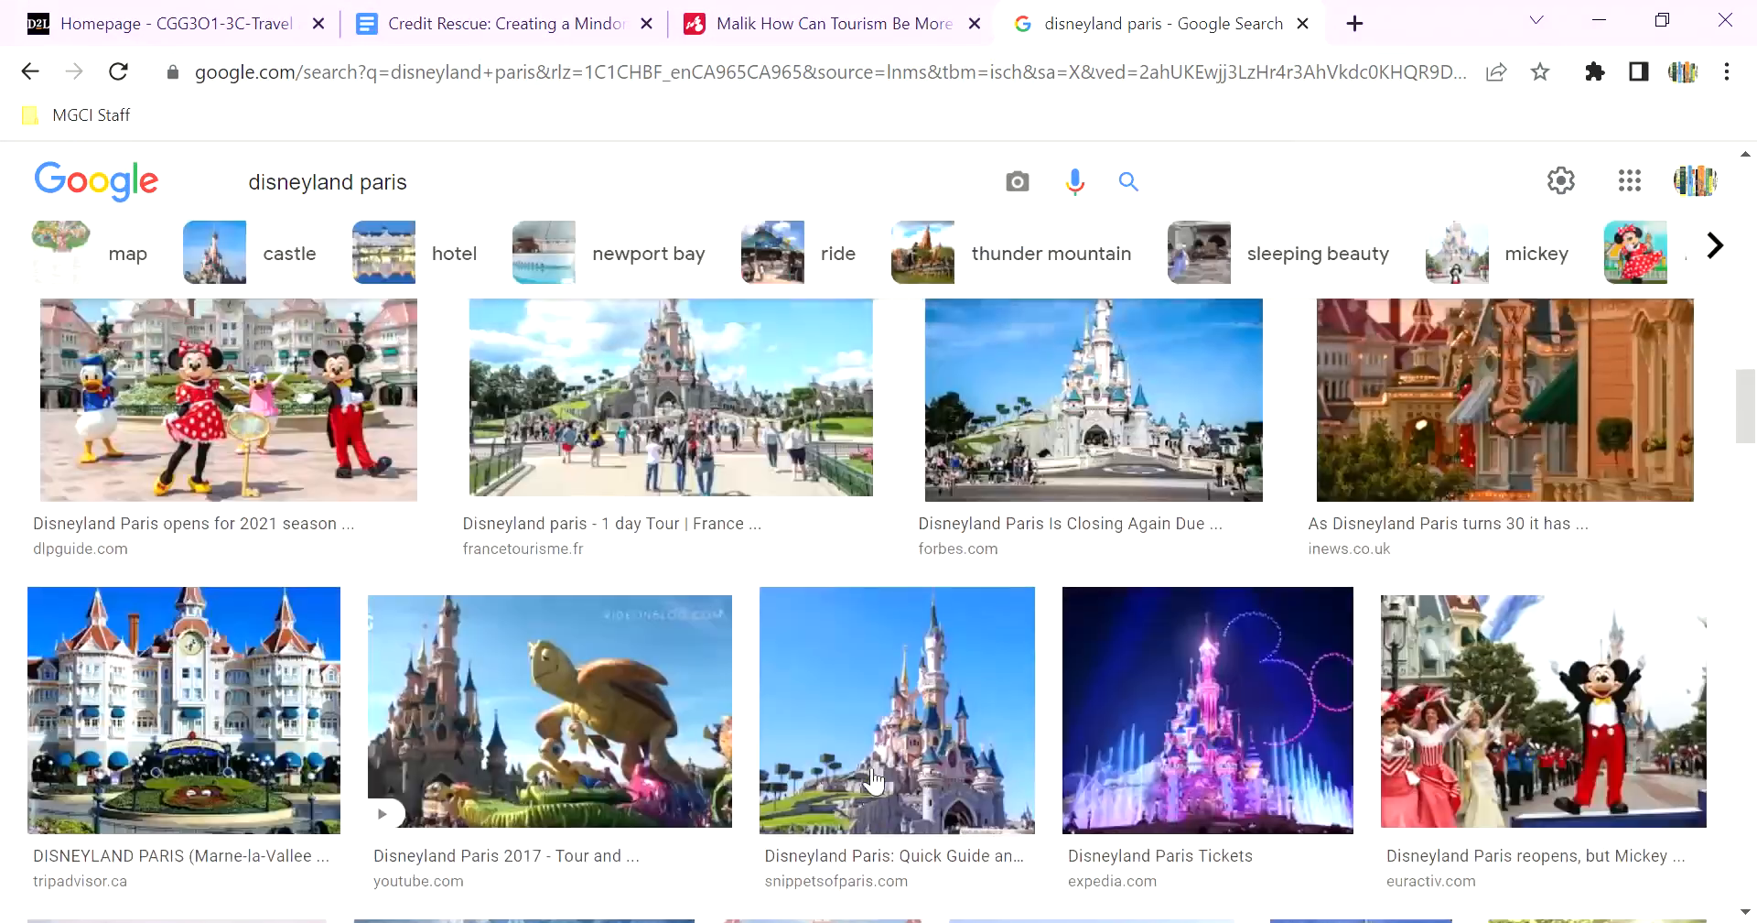
scroll(1158, 828, "up", 4)
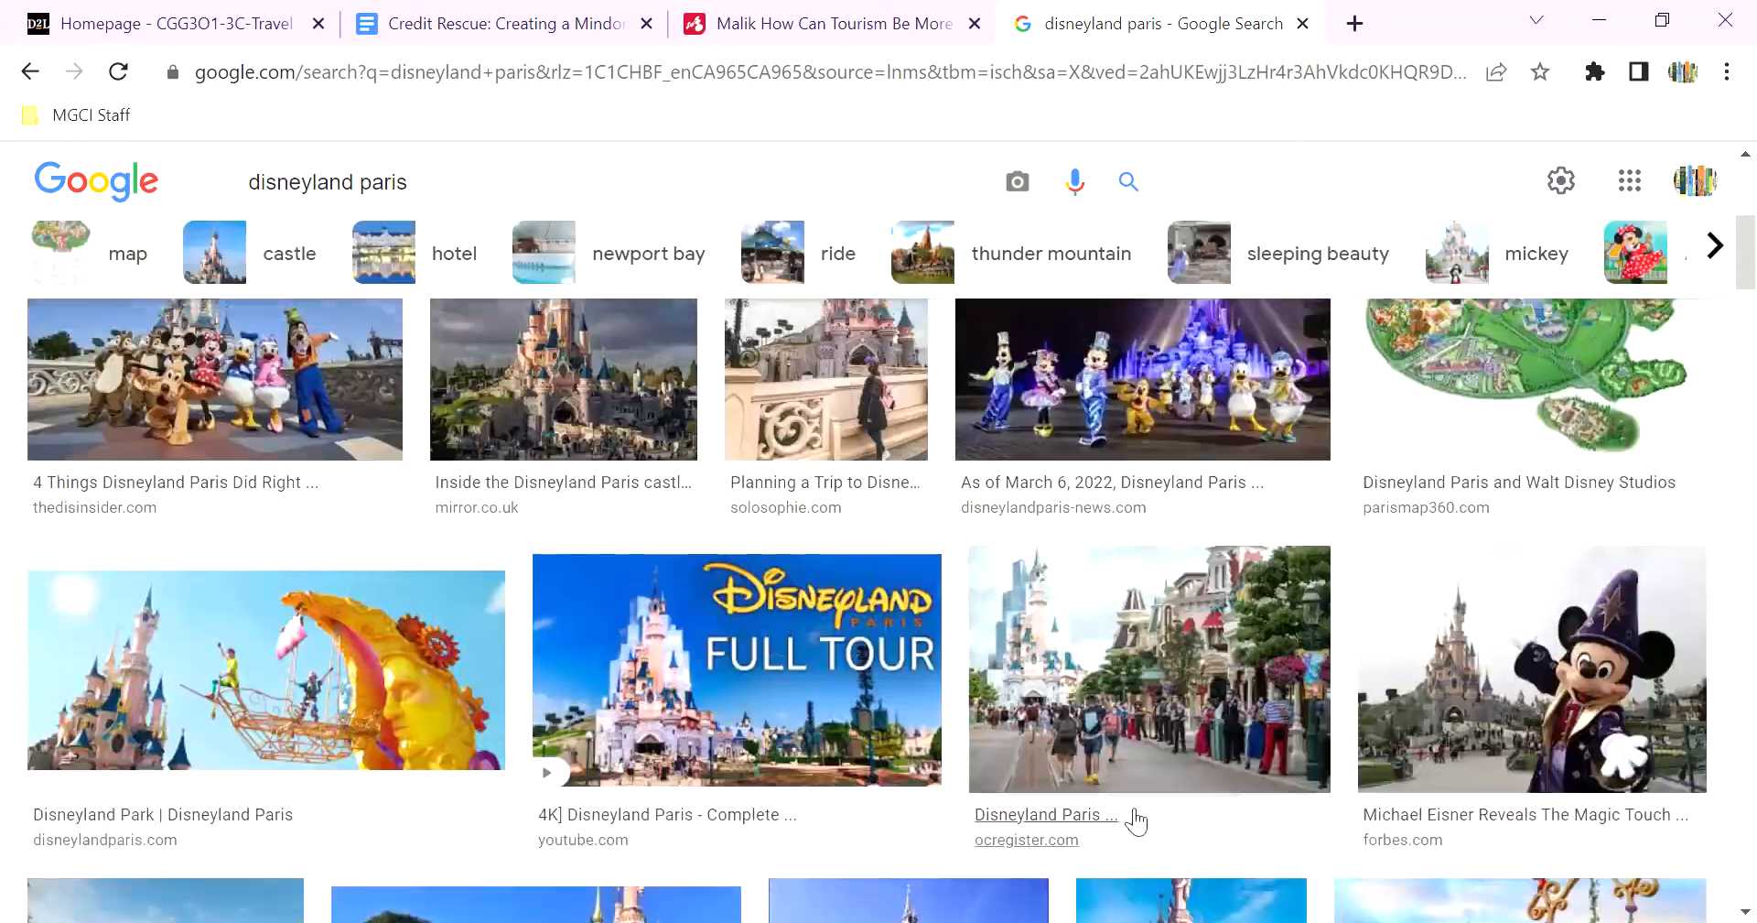
scroll(906, 589, "up", 5)
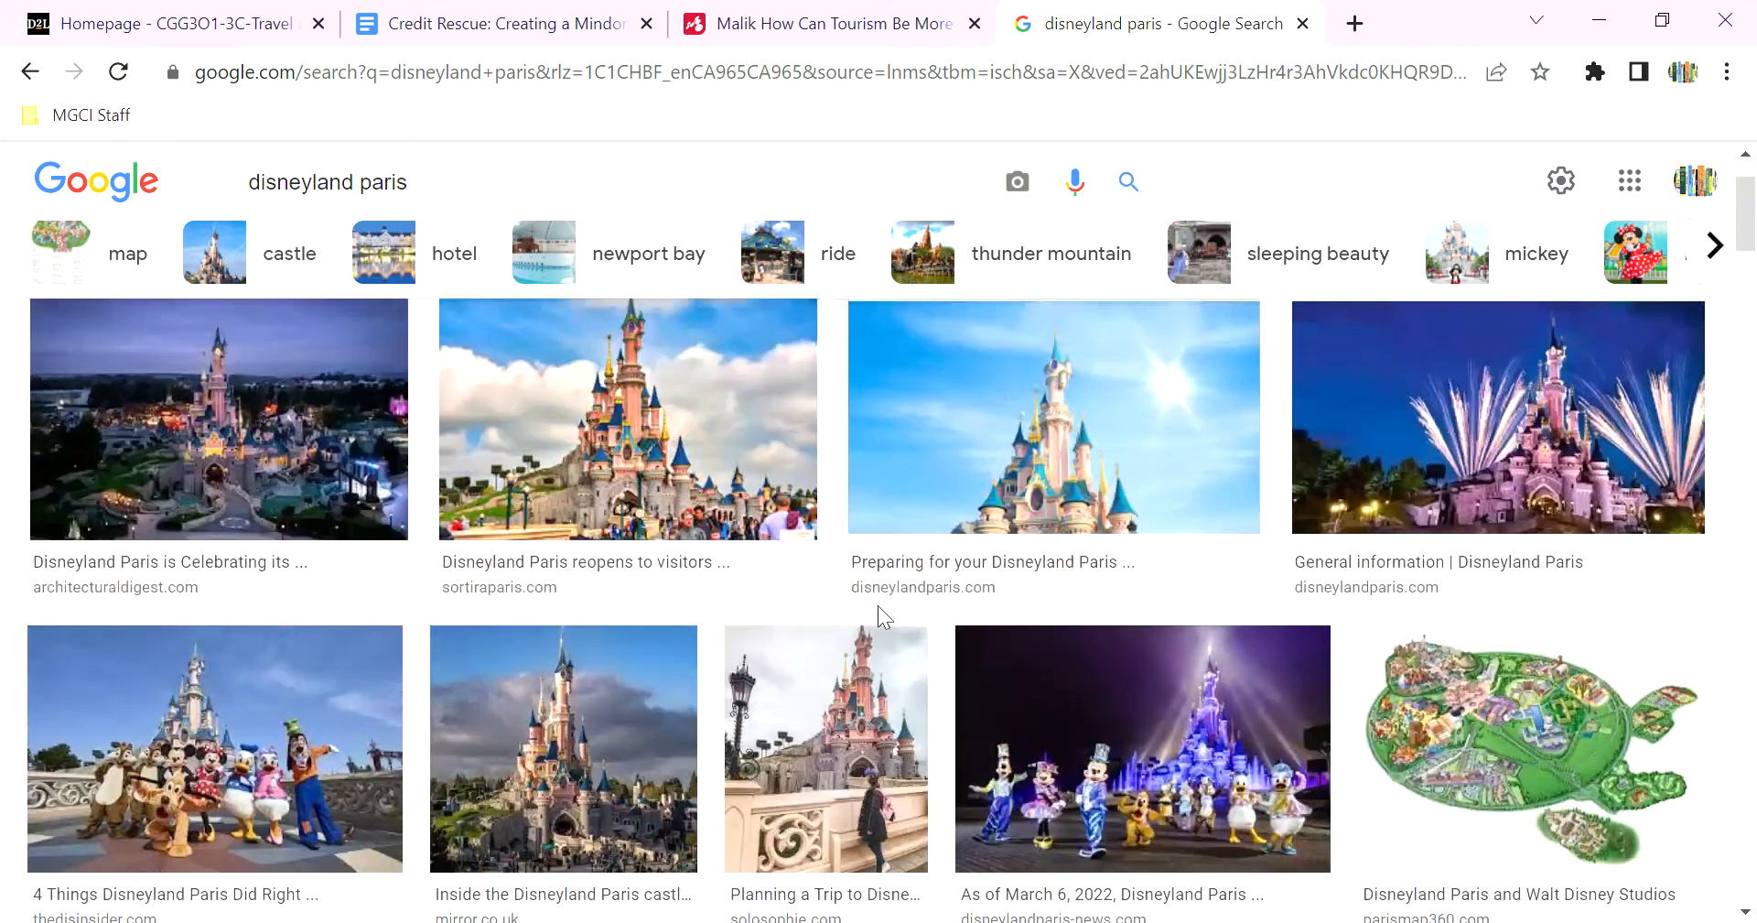
scroll(943, 643, "down", 10)
scroll(948, 641, "up", 1)
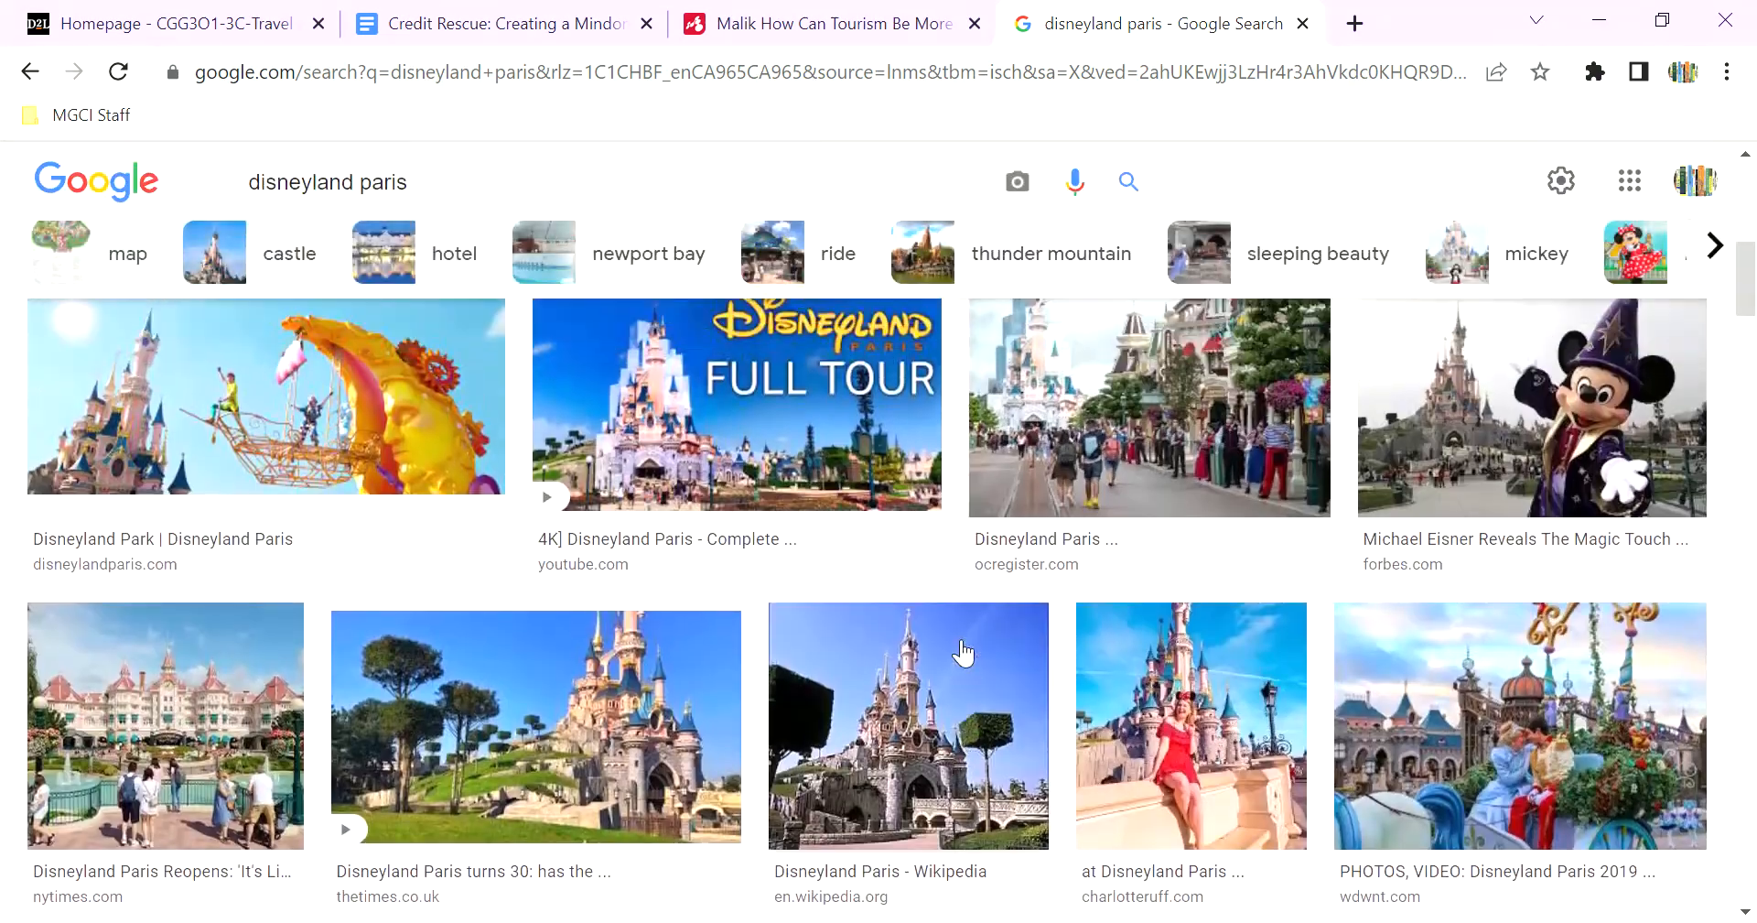
scroll(958, 659, "down", 6)
scroll(958, 659, "down", 5)
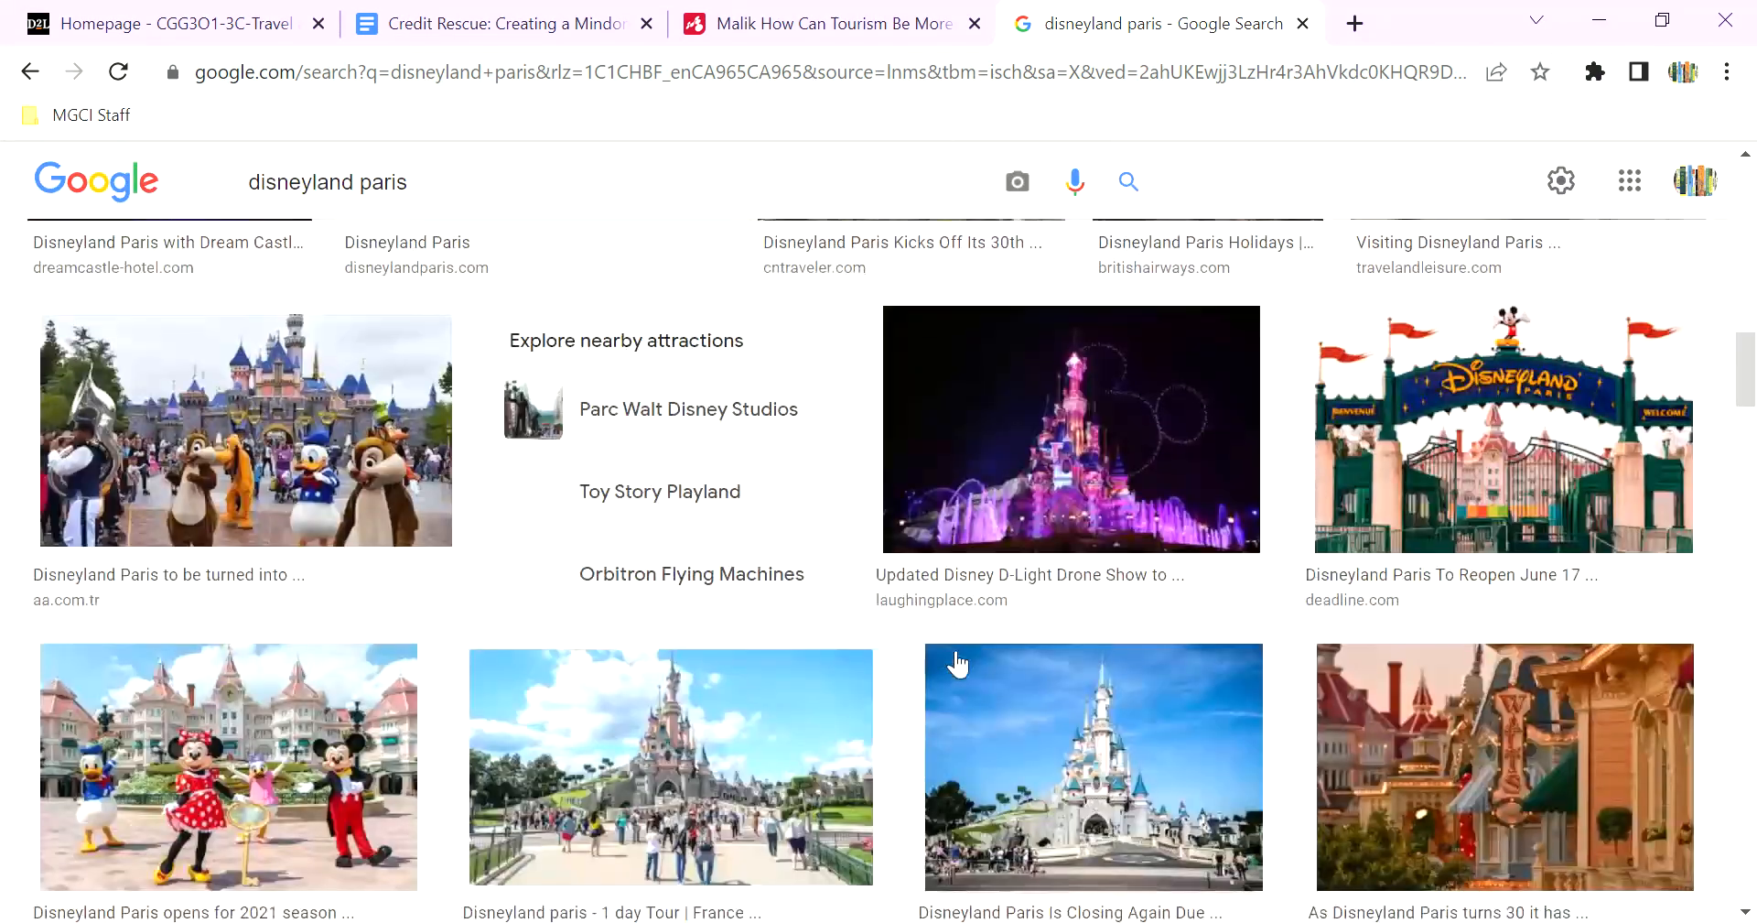
scroll(710, 628, "down", 13)
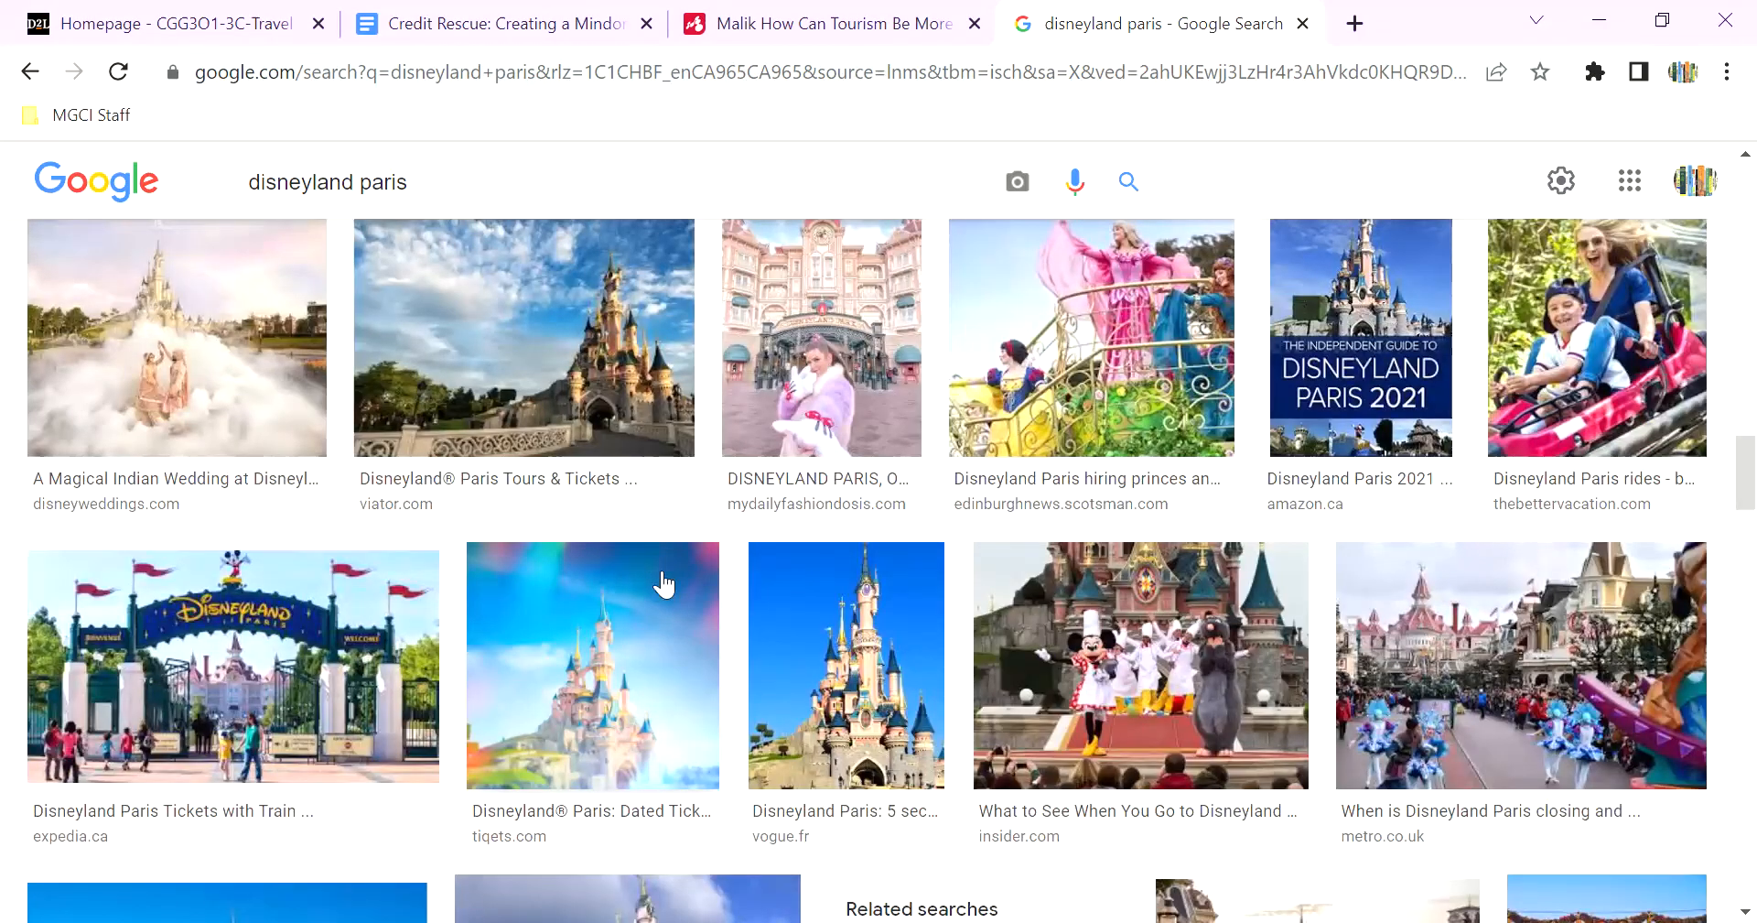
scroll(1473, 604, "down", 3)
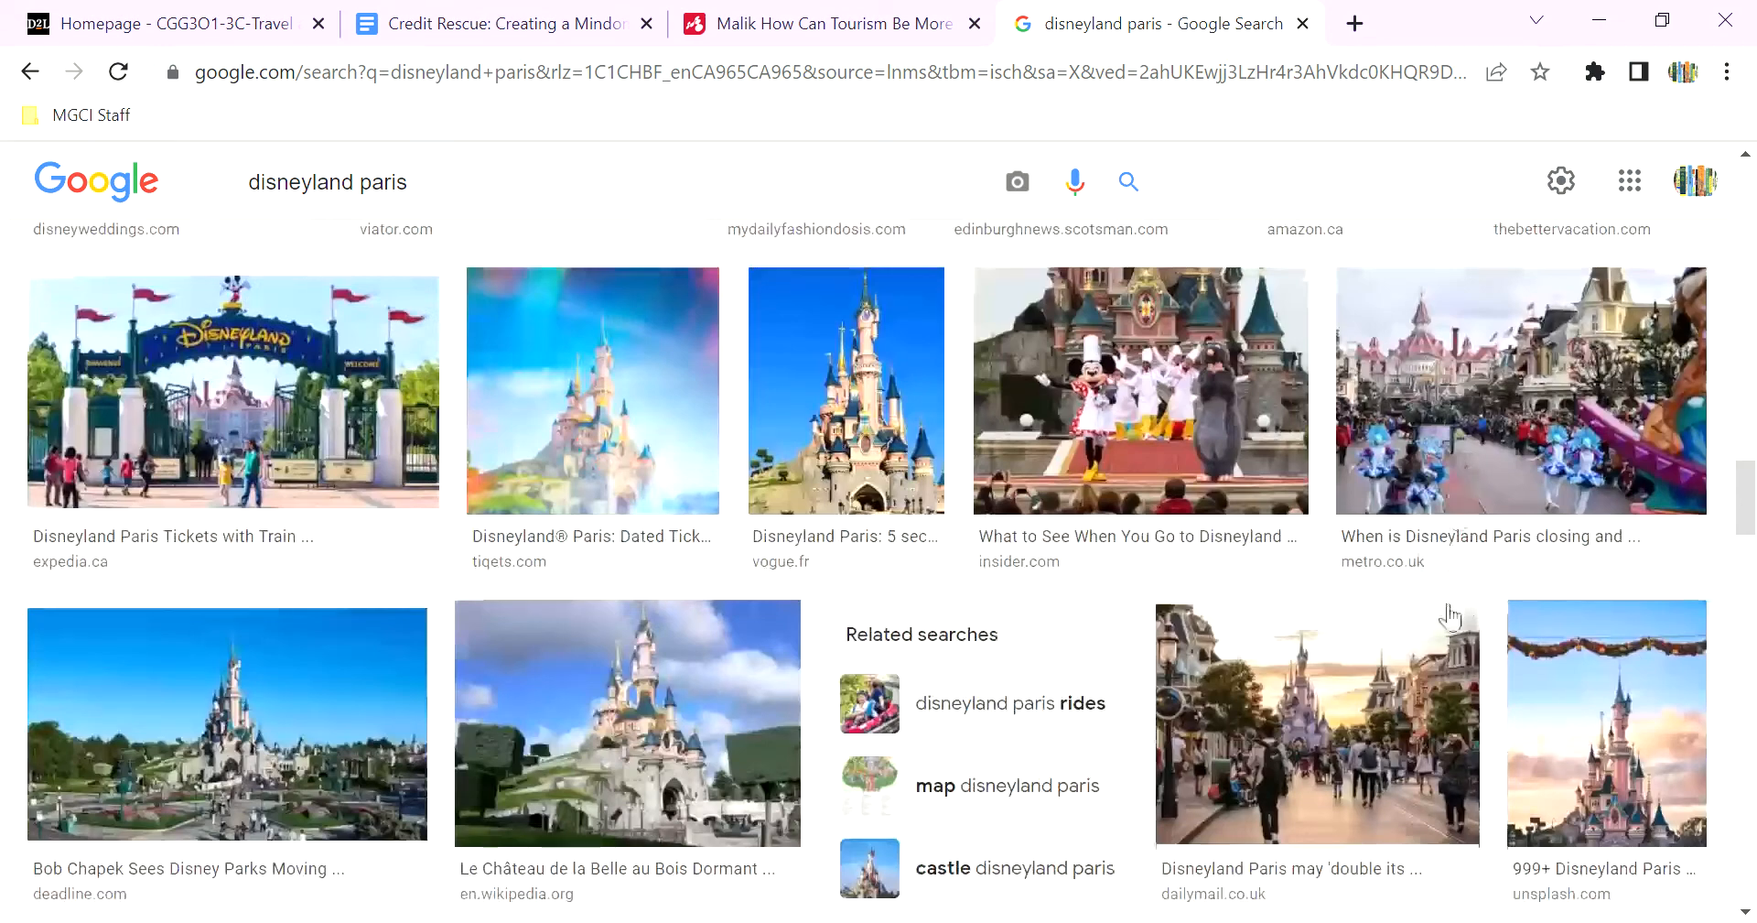
Add the Daily Mail photo of the crowded street and castle to the Disneyland Paris (France) topic using its image URL.
left_click(1340, 776)
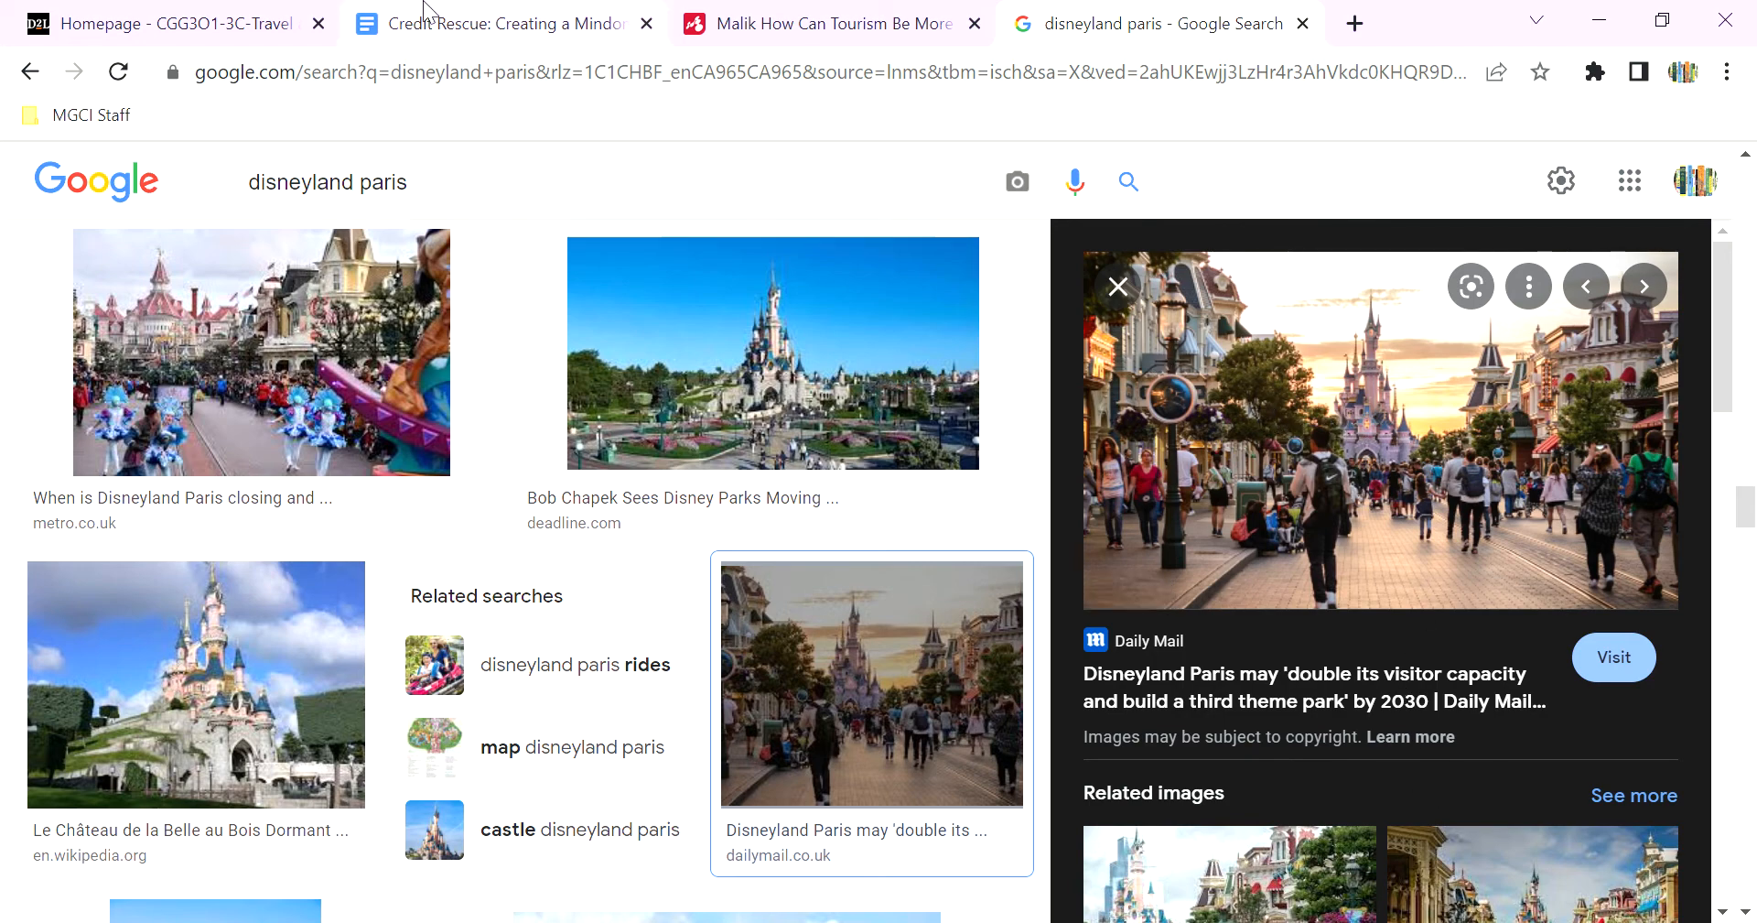
left_click(722, 37)
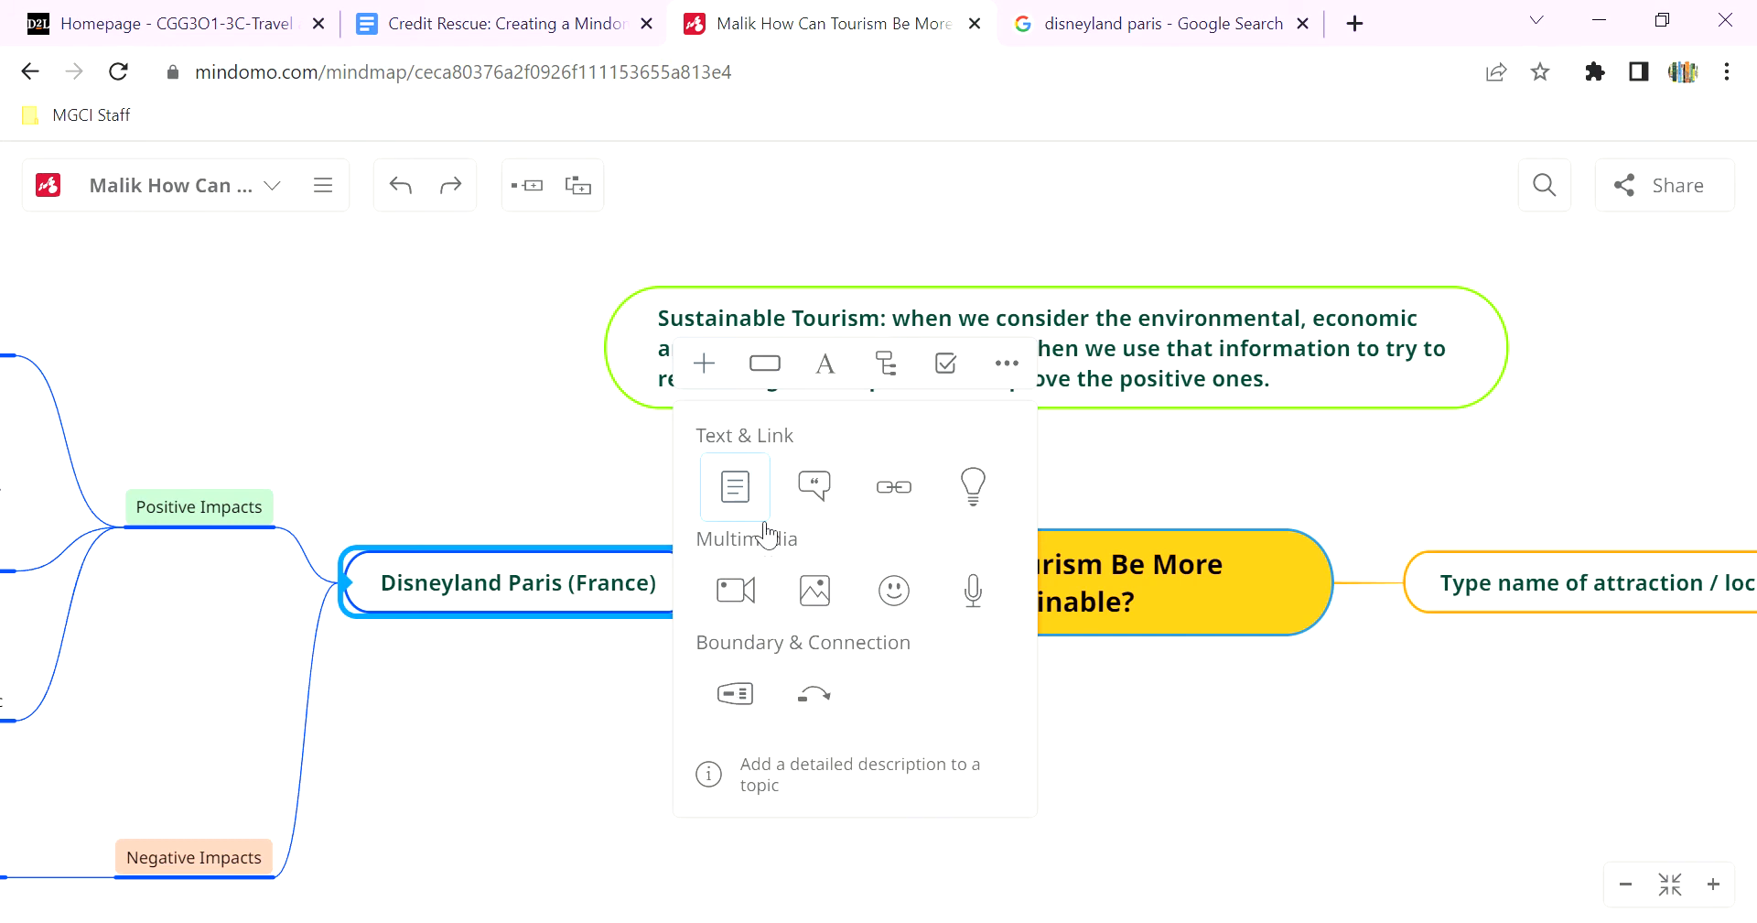
left_click(815, 589)
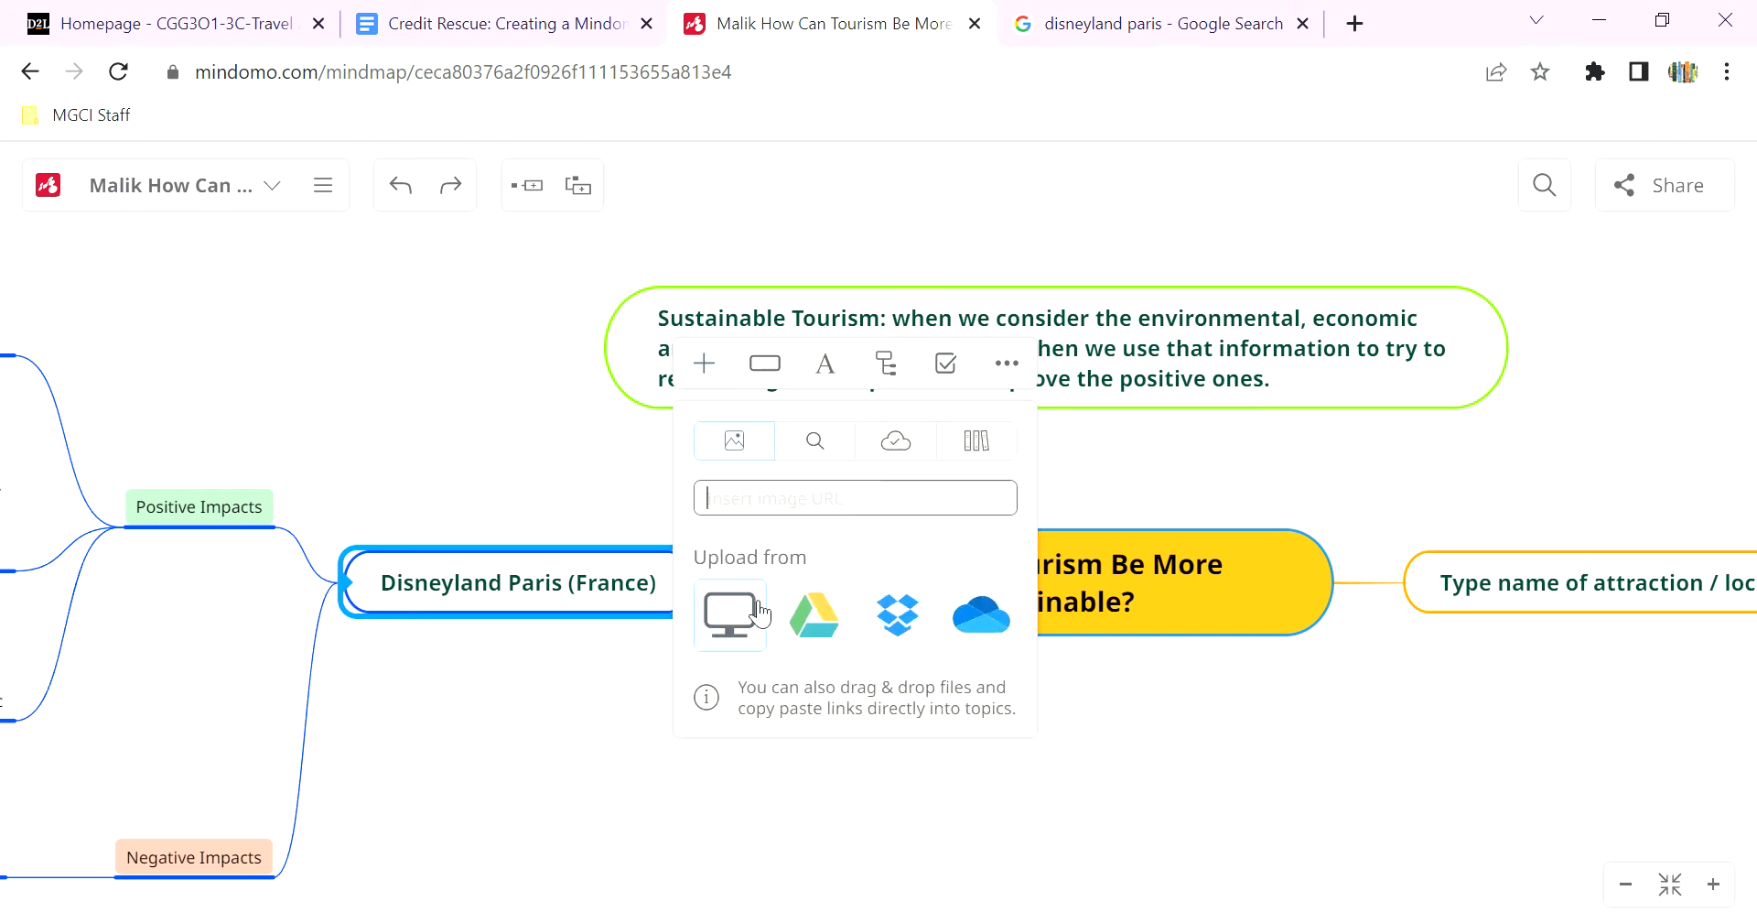
left_click(811, 516)
key("ctrl+v")
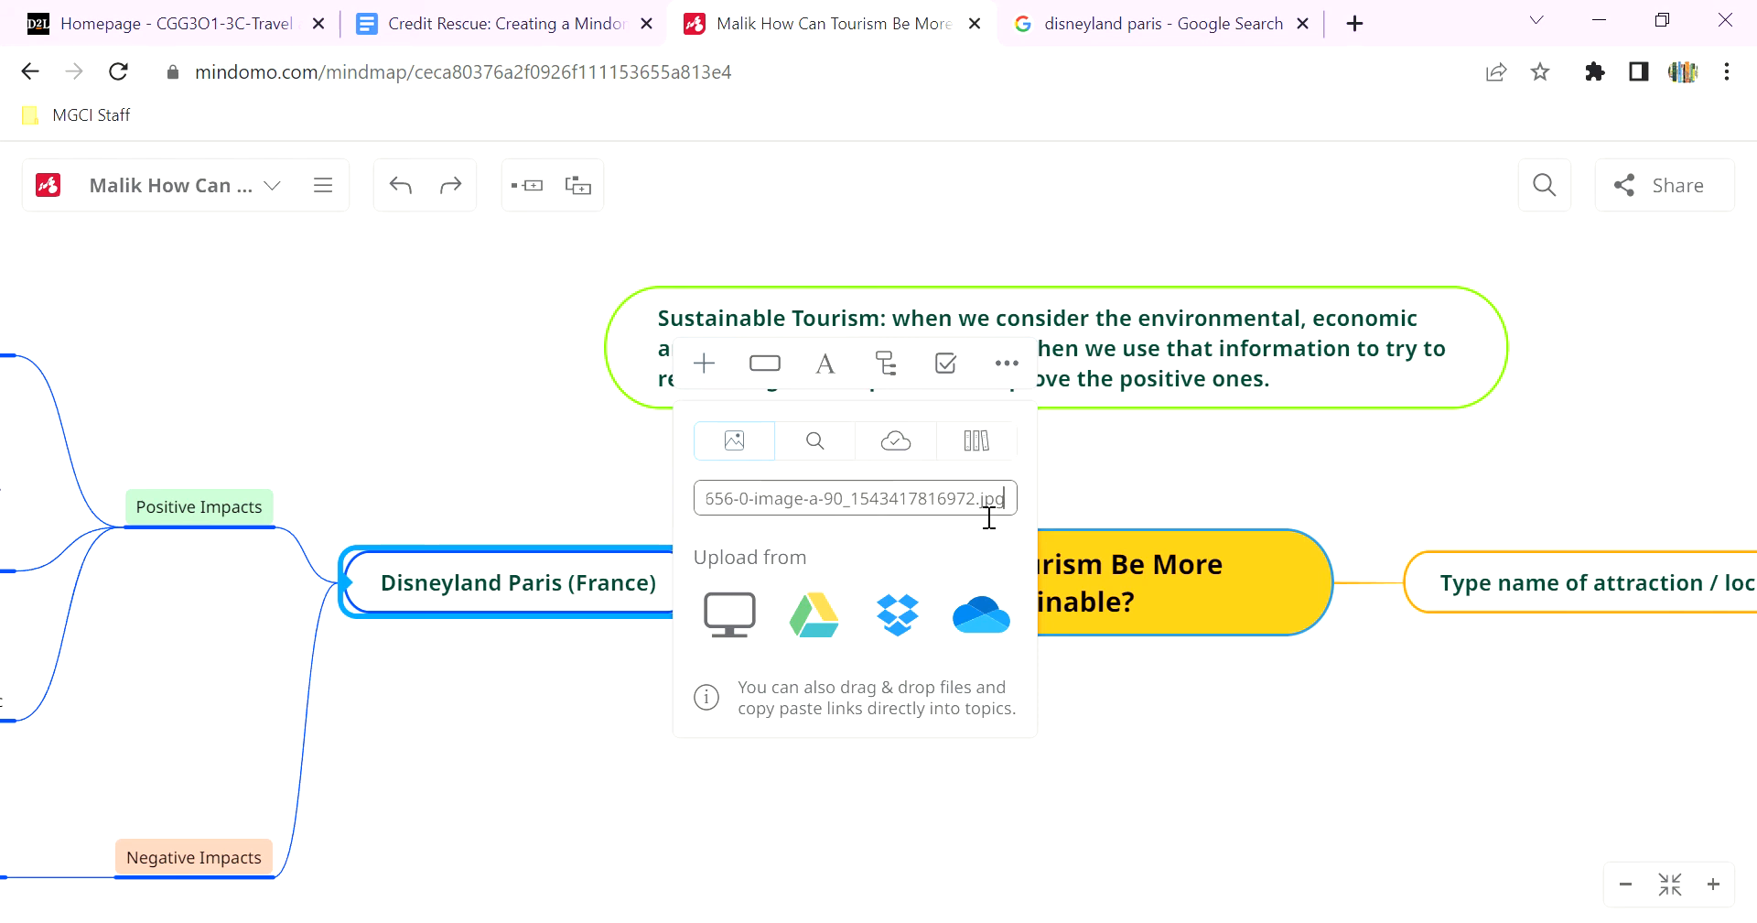
key("Return")
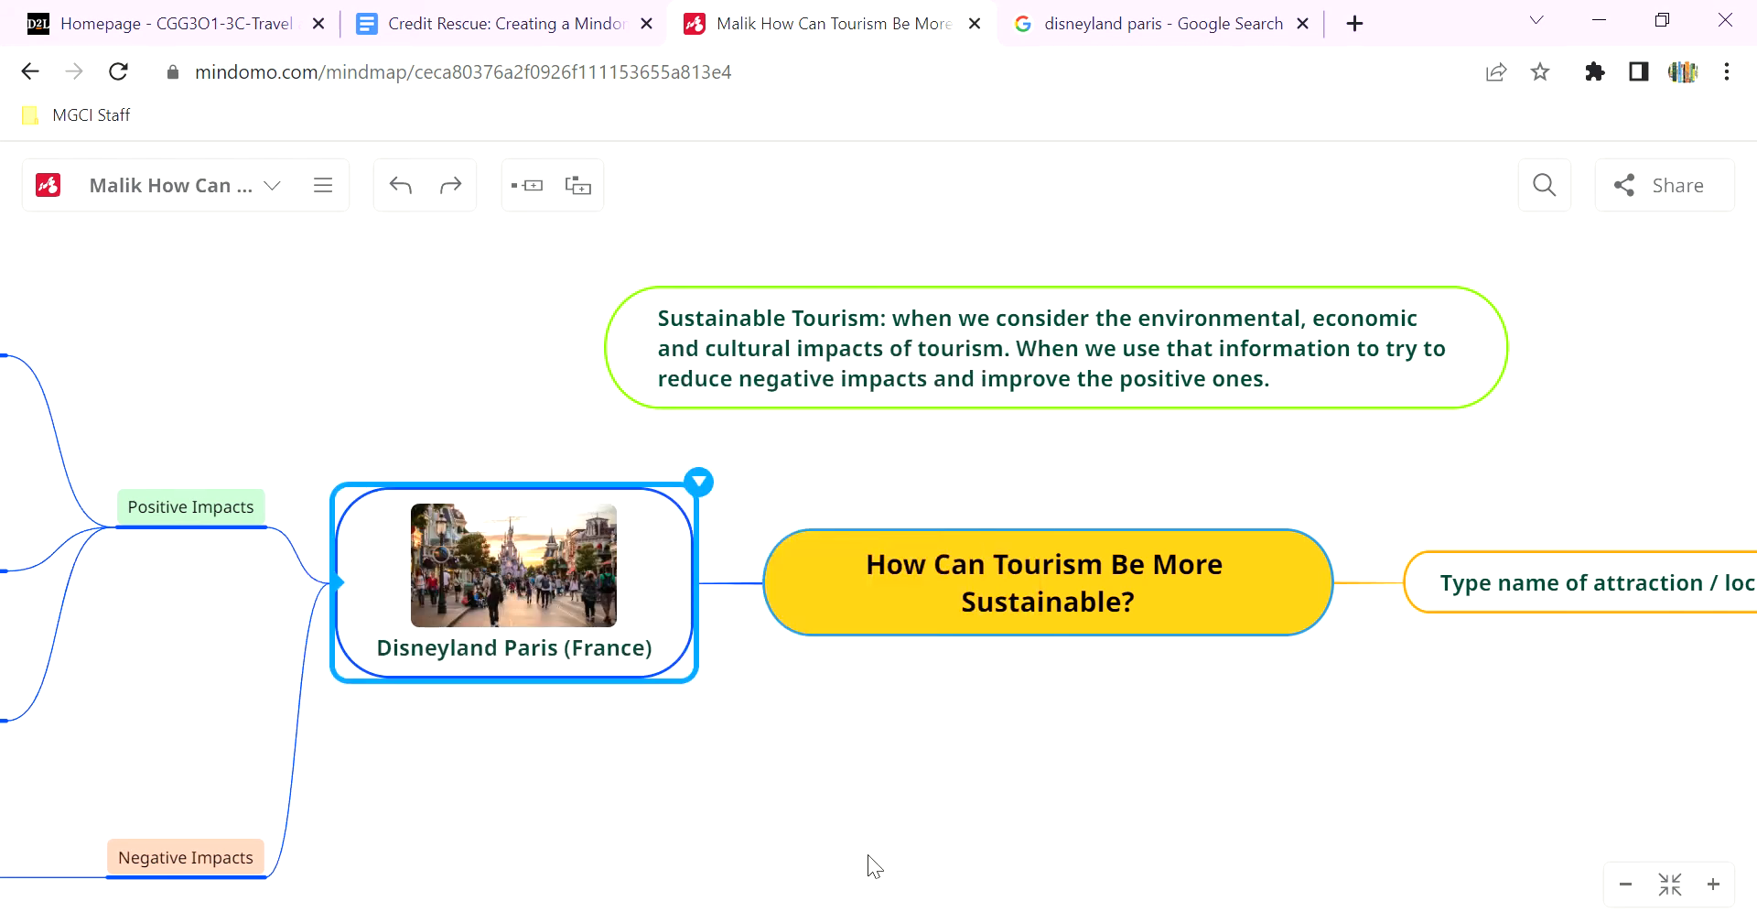
View the photo on the Disneyland Paris (France) topic enlarged and leave the enlarged view.
left_click(601, 519)
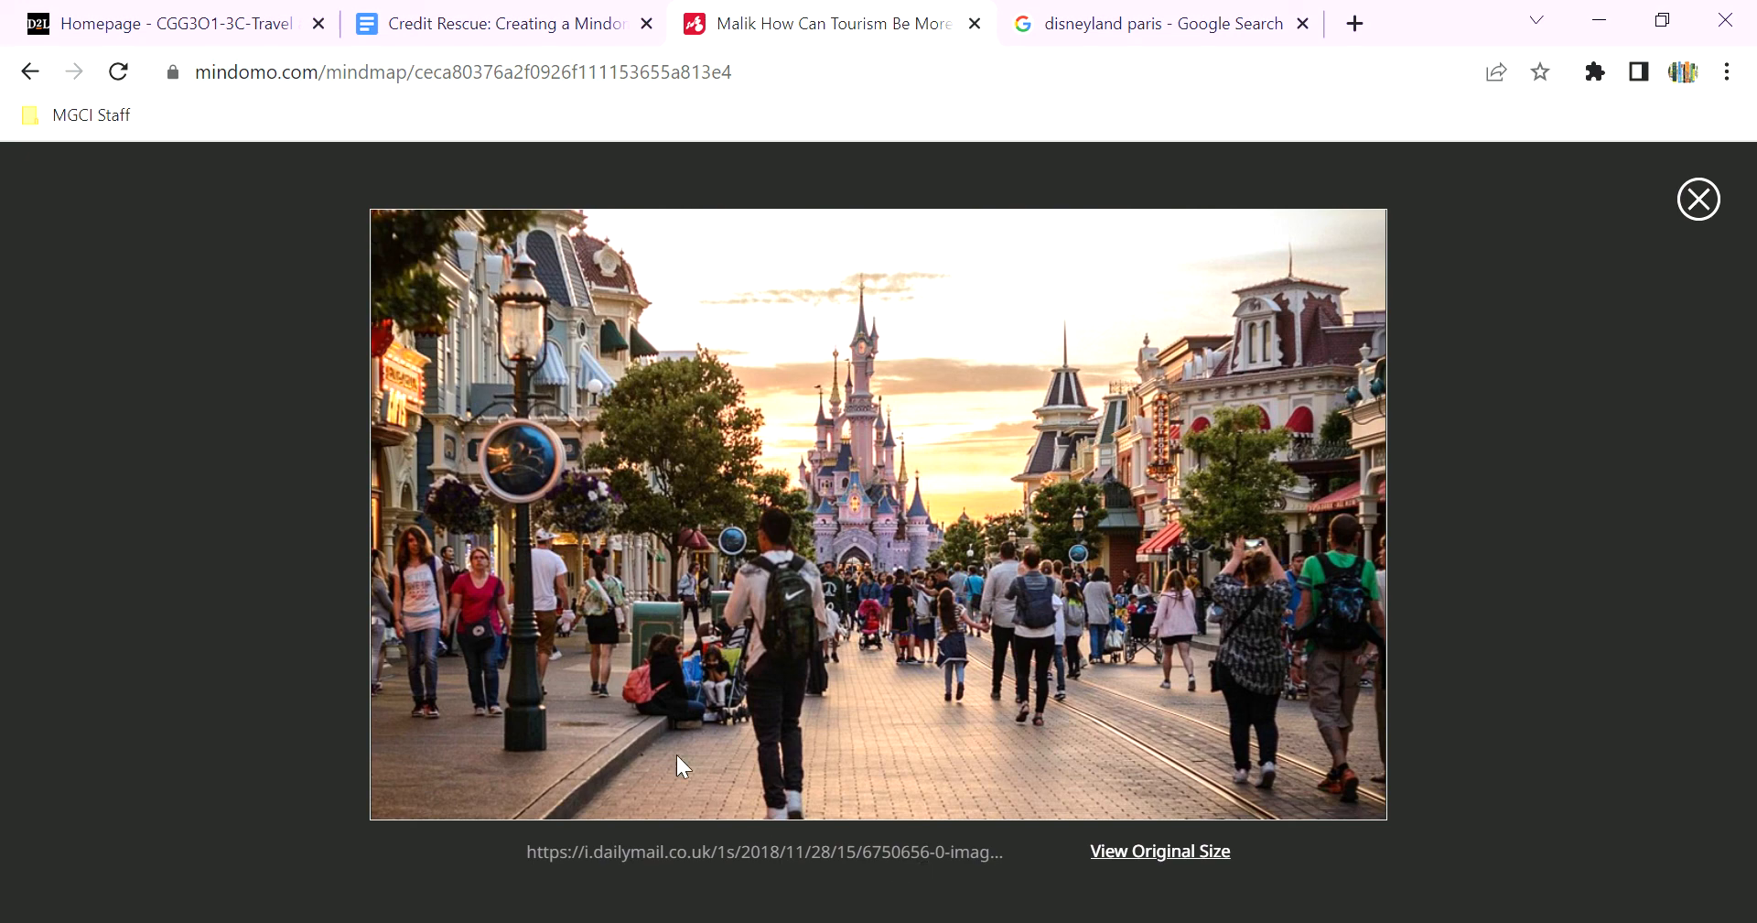
left_click(29, 73)
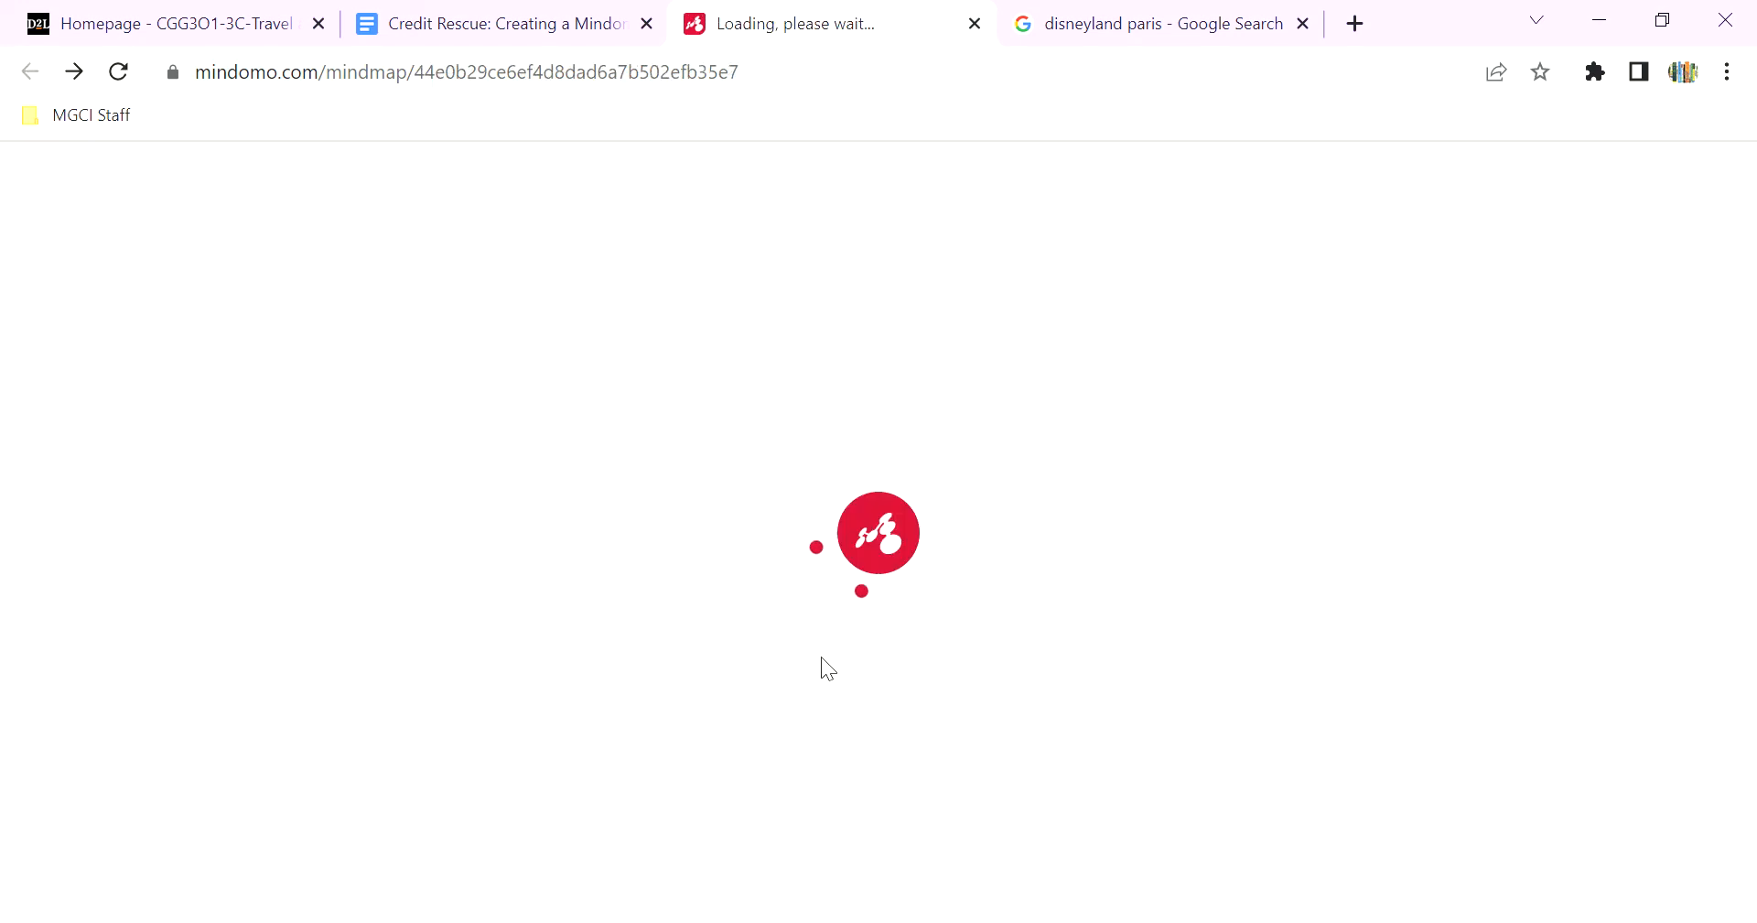
left_click_drag(515, 734, 774, 737)
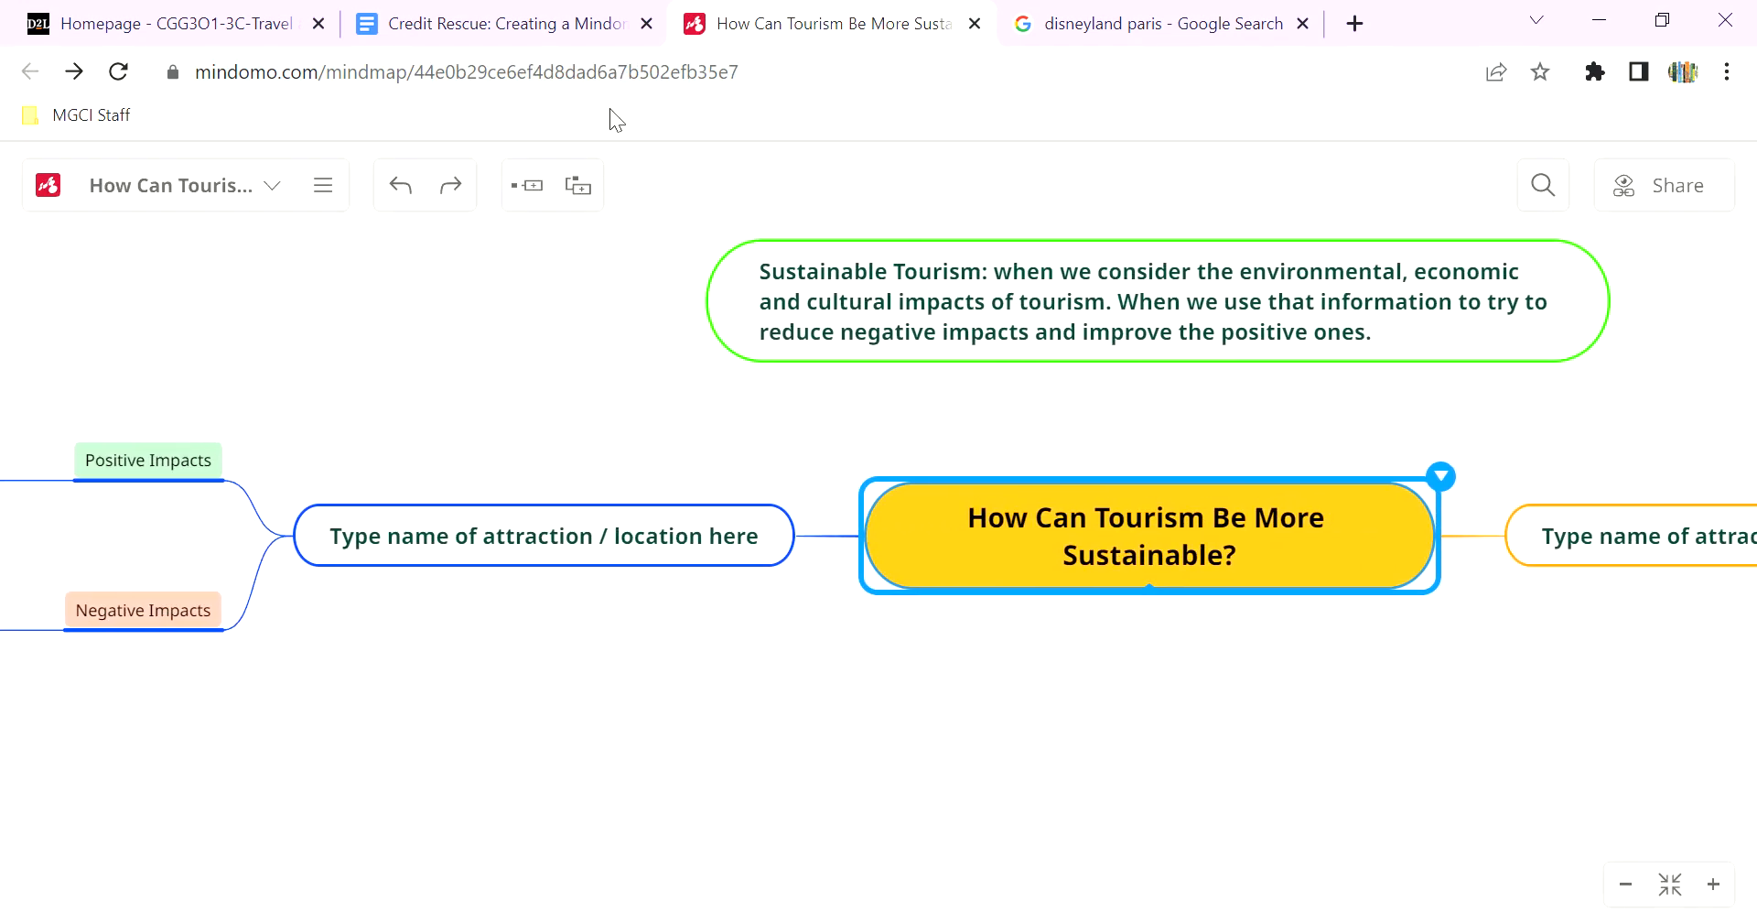
left_click(1048, 32)
left_click(805, 23)
left_click_drag(410, 366, 84, 460)
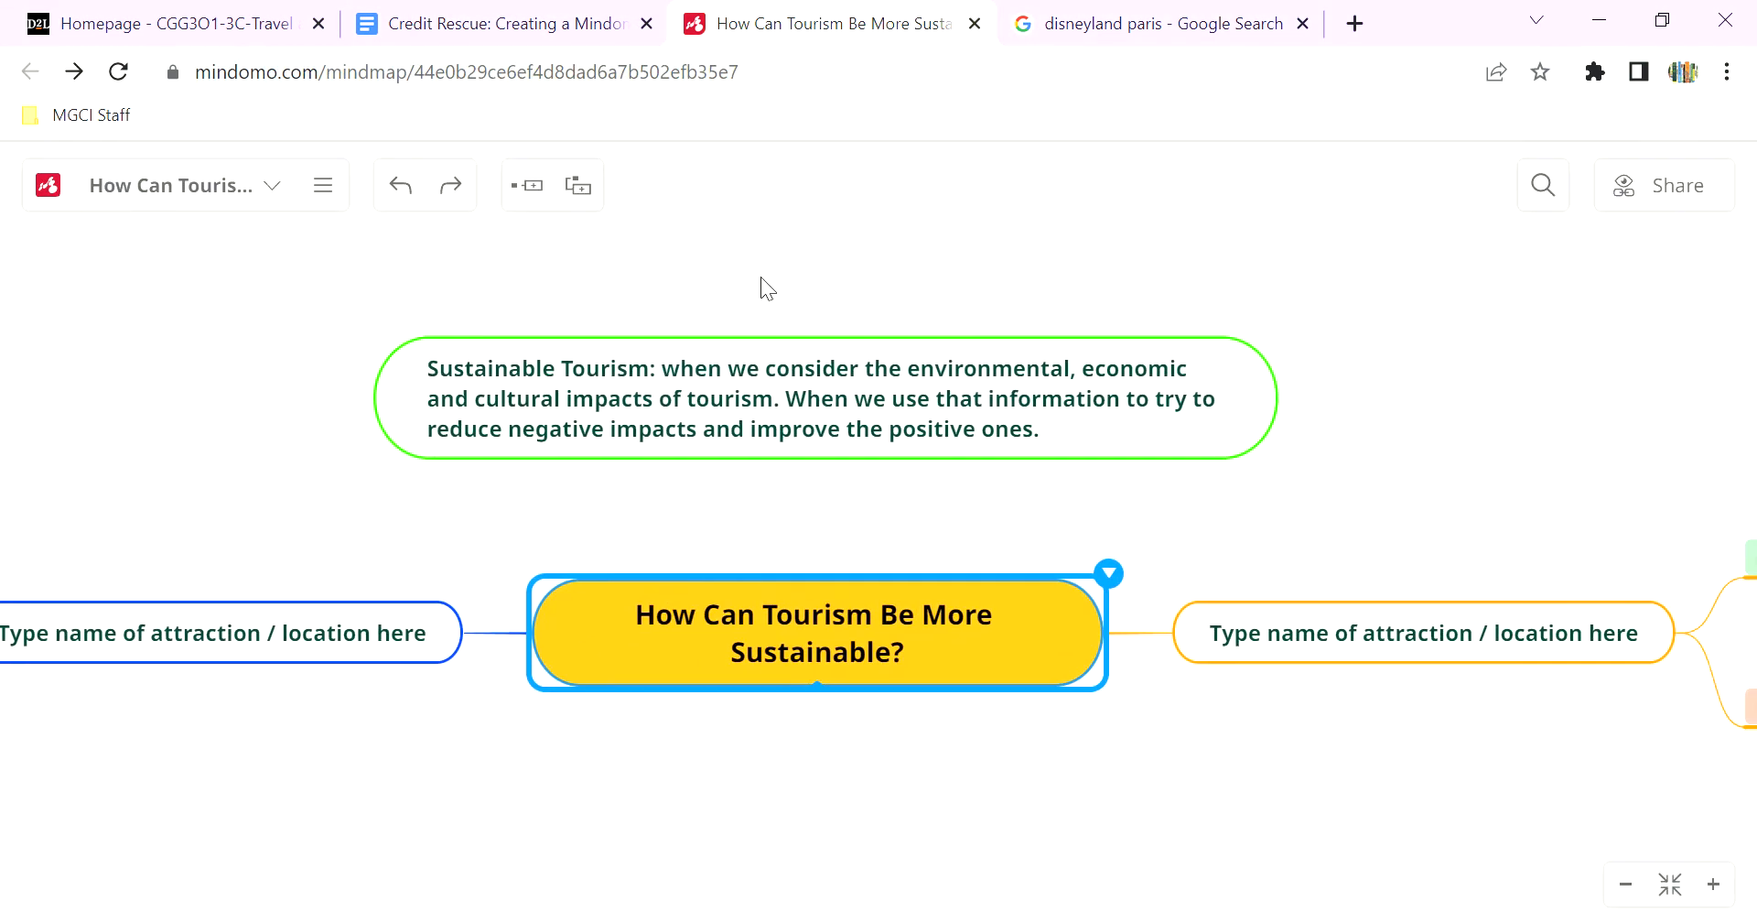
left_click_drag(815, 291, 926, 315)
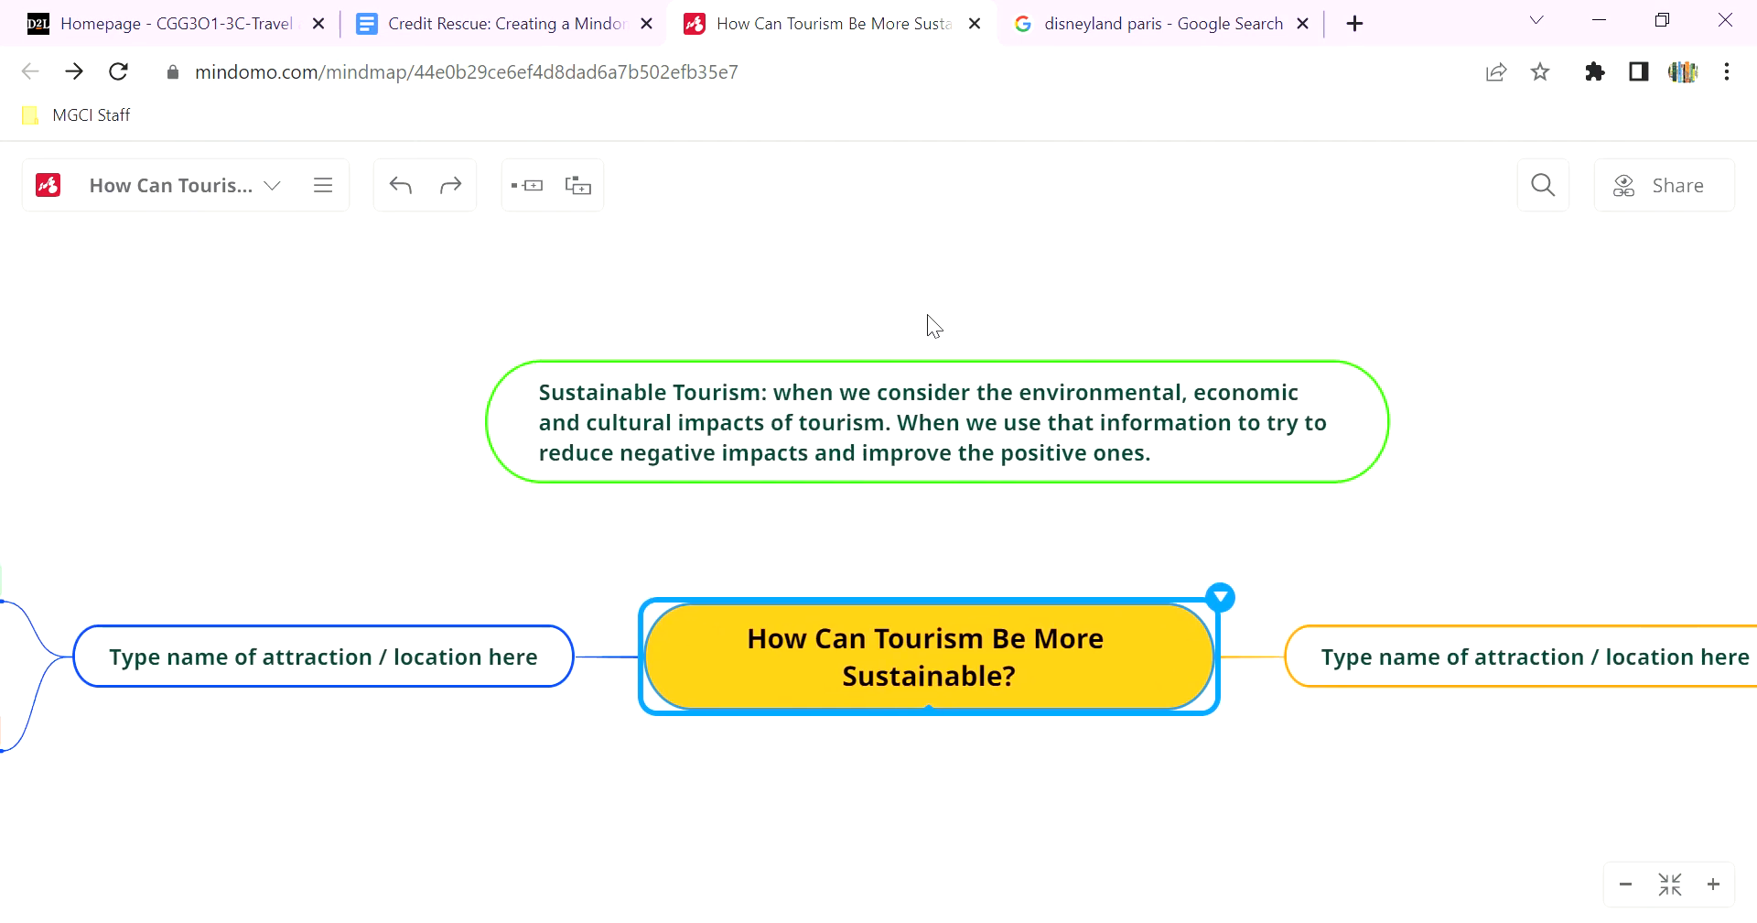
Reopen the personalised copy of the How Can Tourism Be More Sustainable? map from the recent diagrams.
left_click(273, 187)
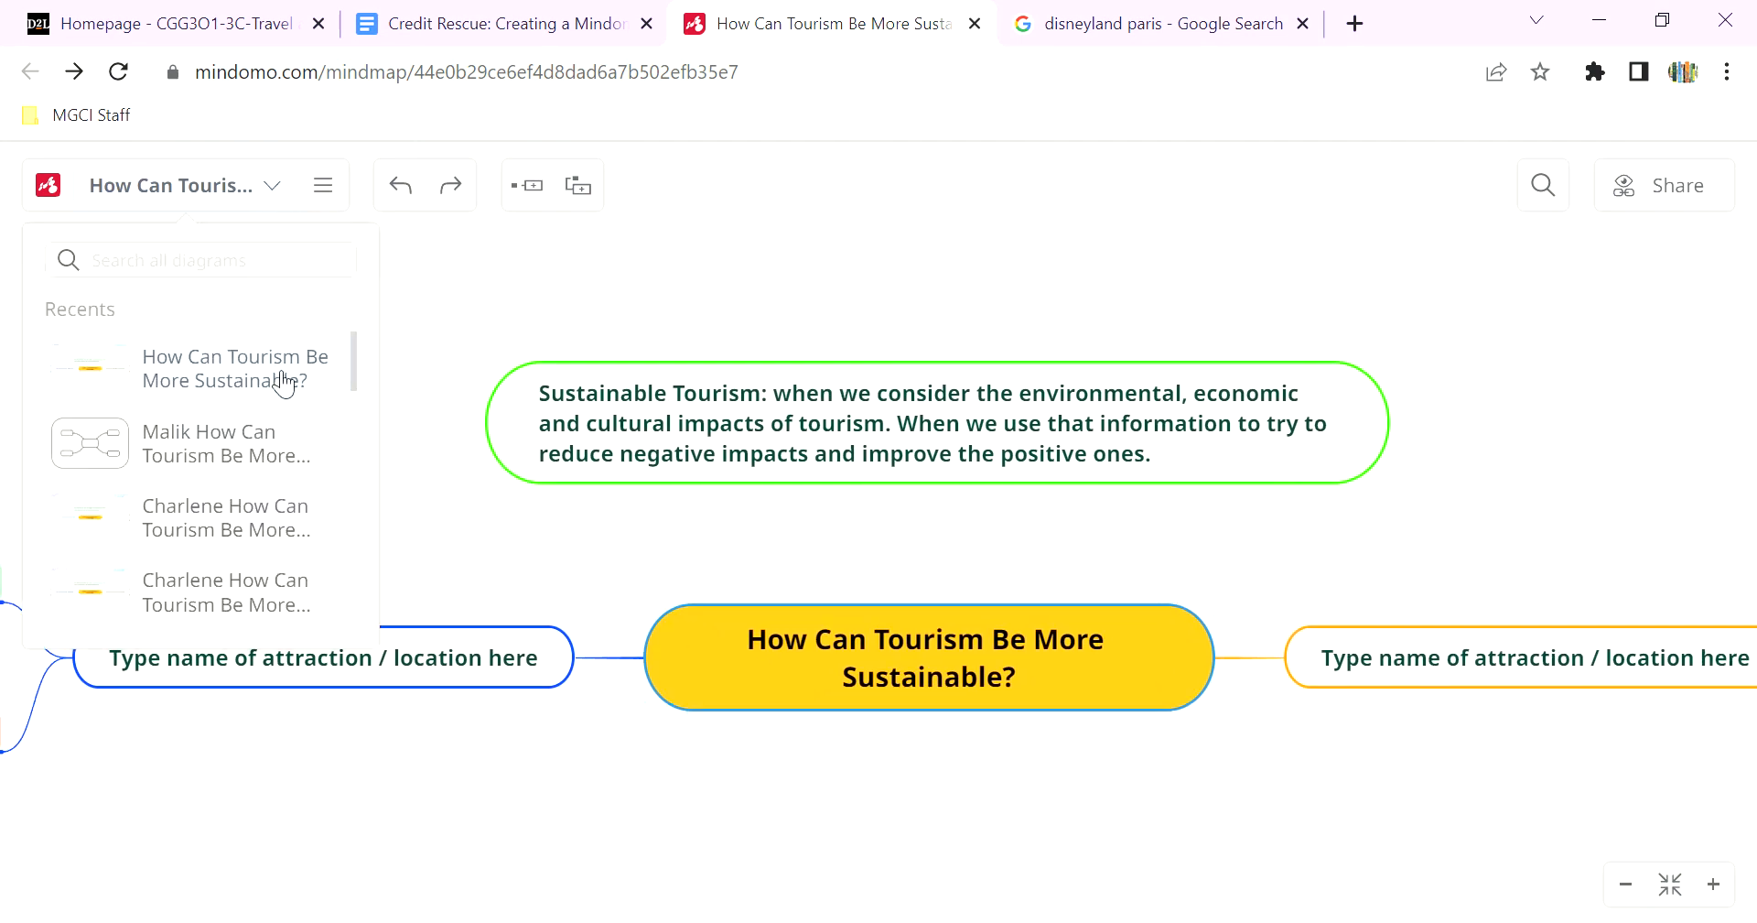
left_click(341, 430)
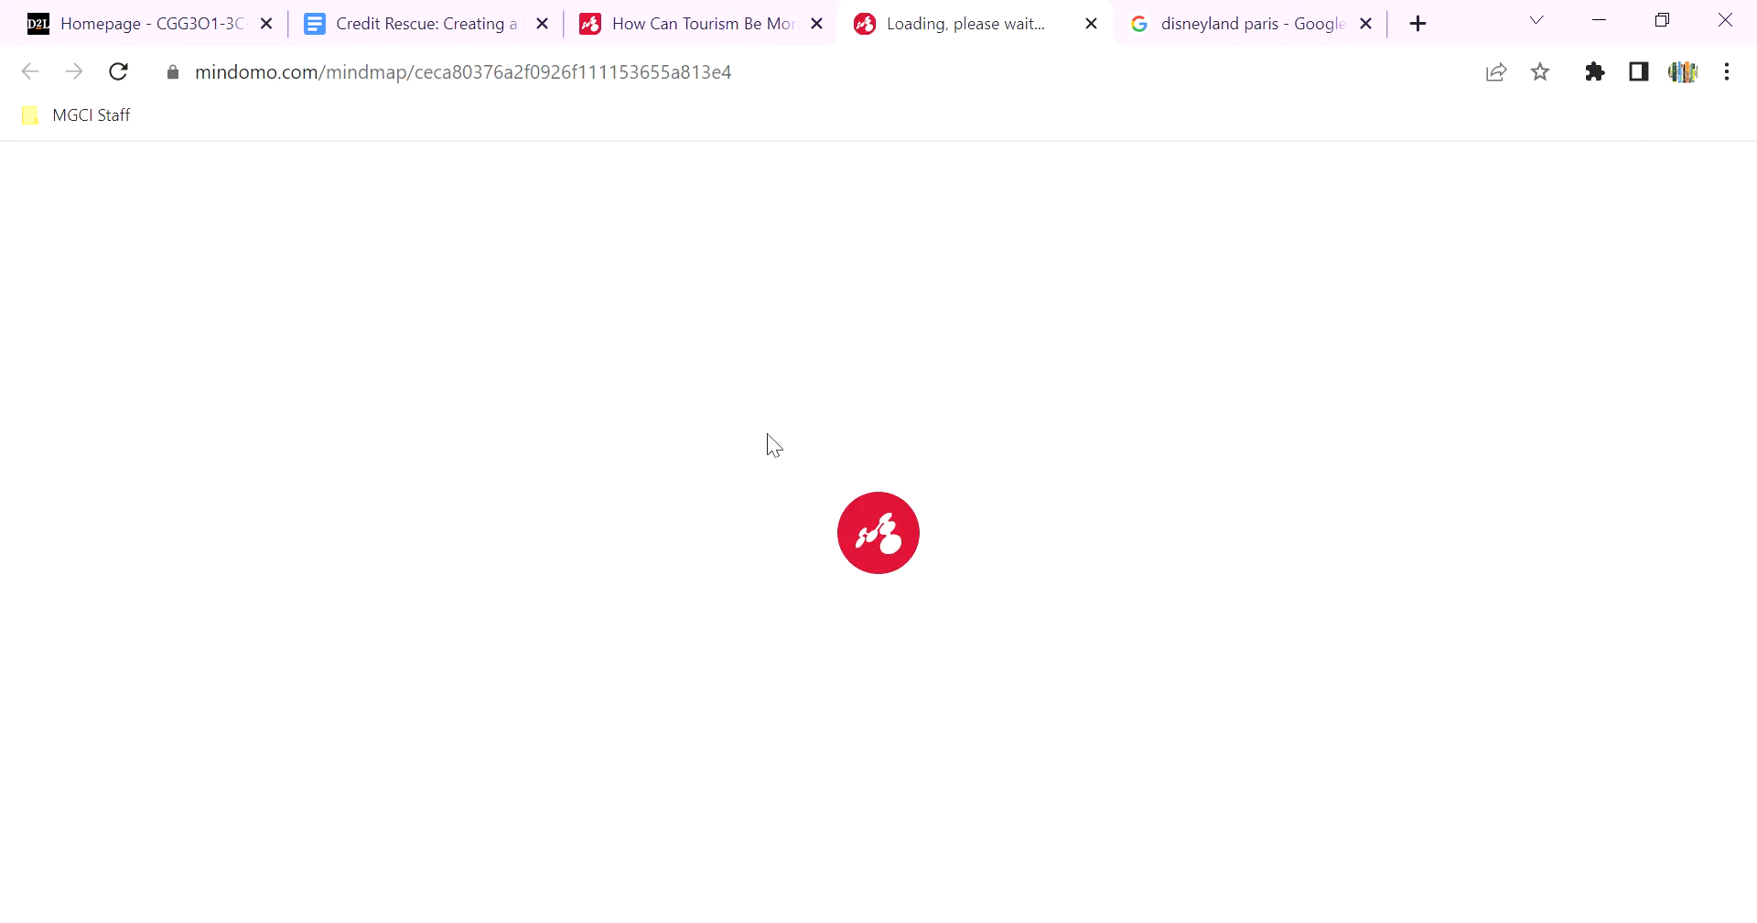